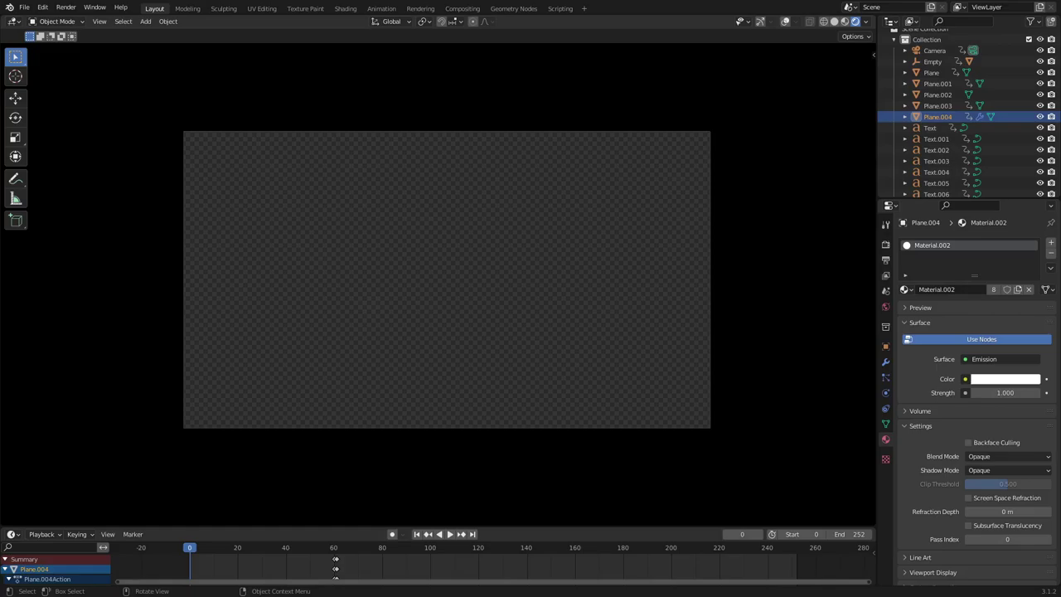
- Play the logo transition animation through and replay it from frame 0
{"action": "left_click", "coordinate": [449, 533]}
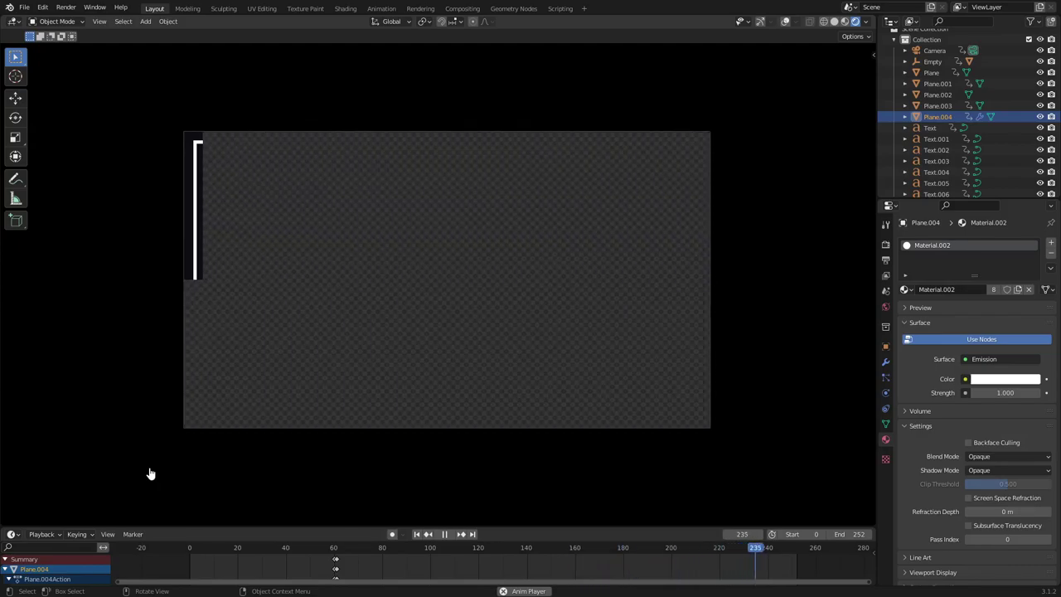
{"action": "left_click", "coordinate": [443, 533]}
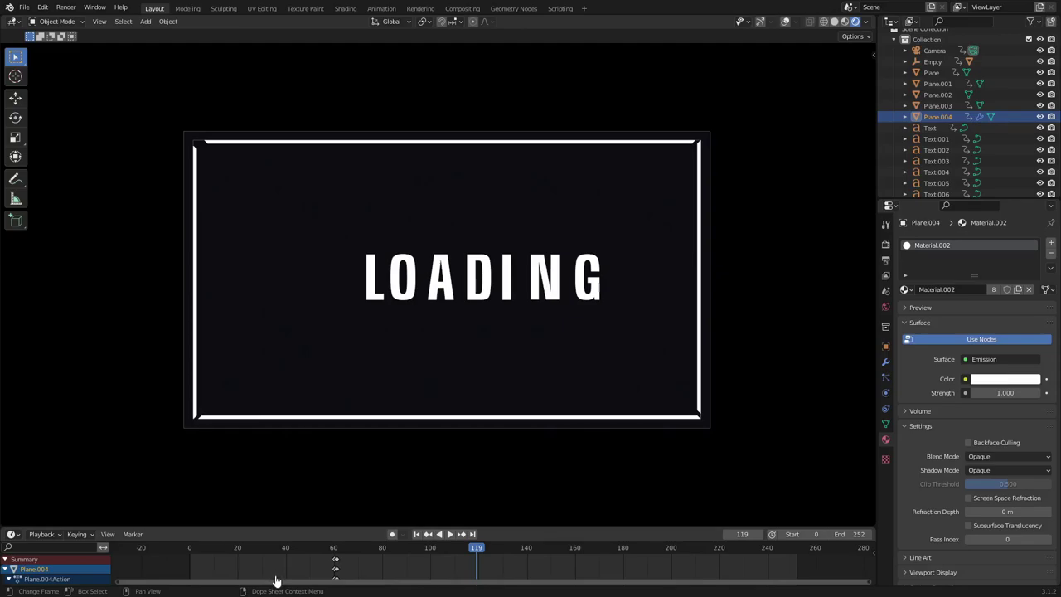
{"action": "left_click", "coordinate": [418, 535]}
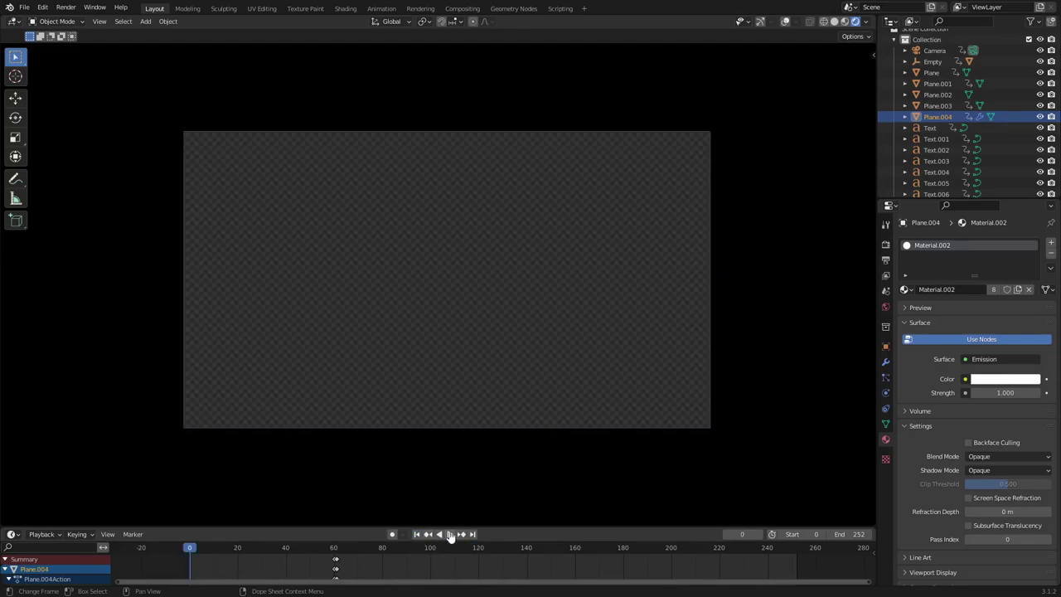
{"action": "left_click", "coordinate": [450, 534]}
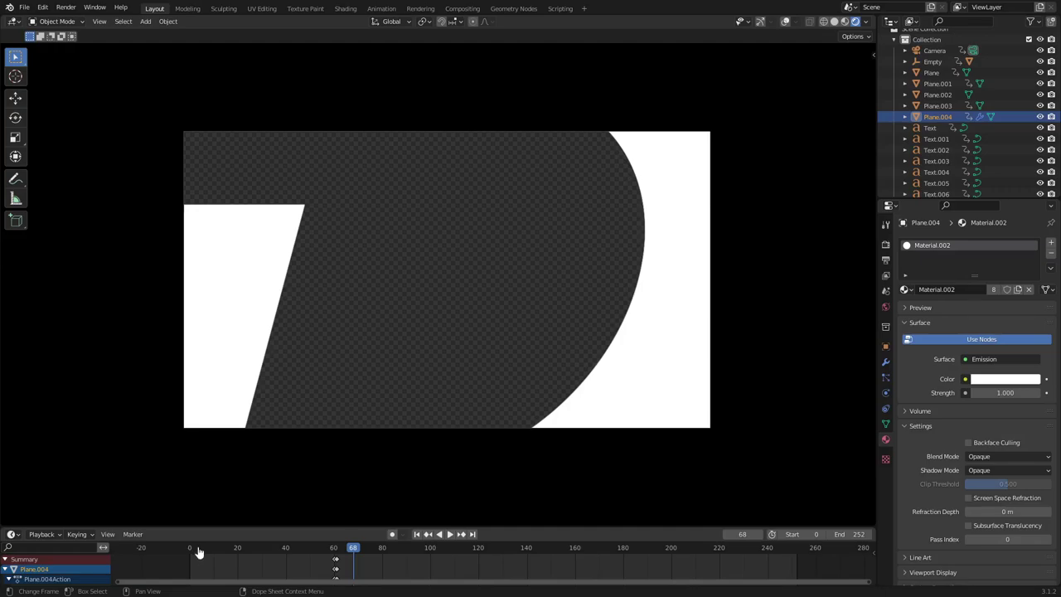
{"action": "left_click", "coordinate": [196, 554]}
{"action": "left_click", "coordinate": [189, 559]}
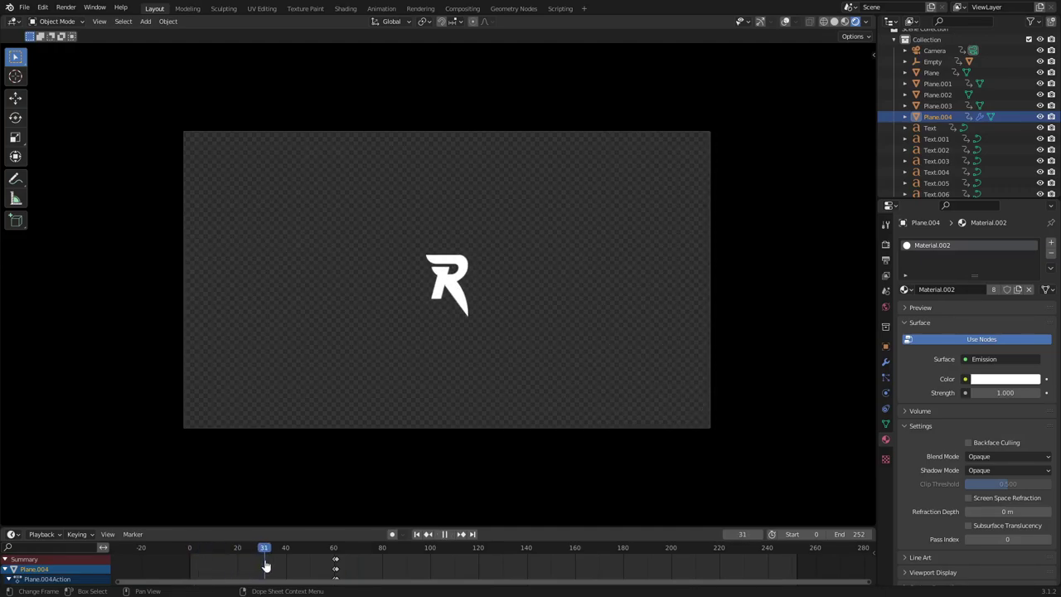
- Scrub the timeline from the small logo through the end of the loading screen, replay it and return to frame 0
{"action": "left_click_drag", "start_coordinate": [268, 565], "coordinate": [336, 572]}
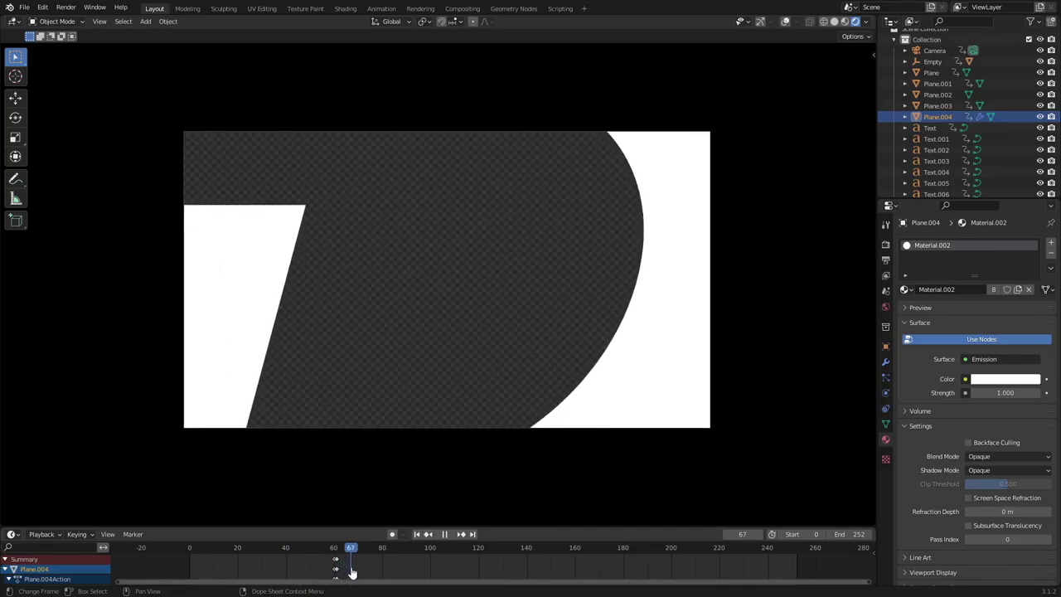
{"action": "key", "text": "space"}
{"action": "left_click_drag", "start_coordinate": [357, 551], "coordinate": [797, 563]}
{"action": "left_click", "coordinate": [450, 534]}
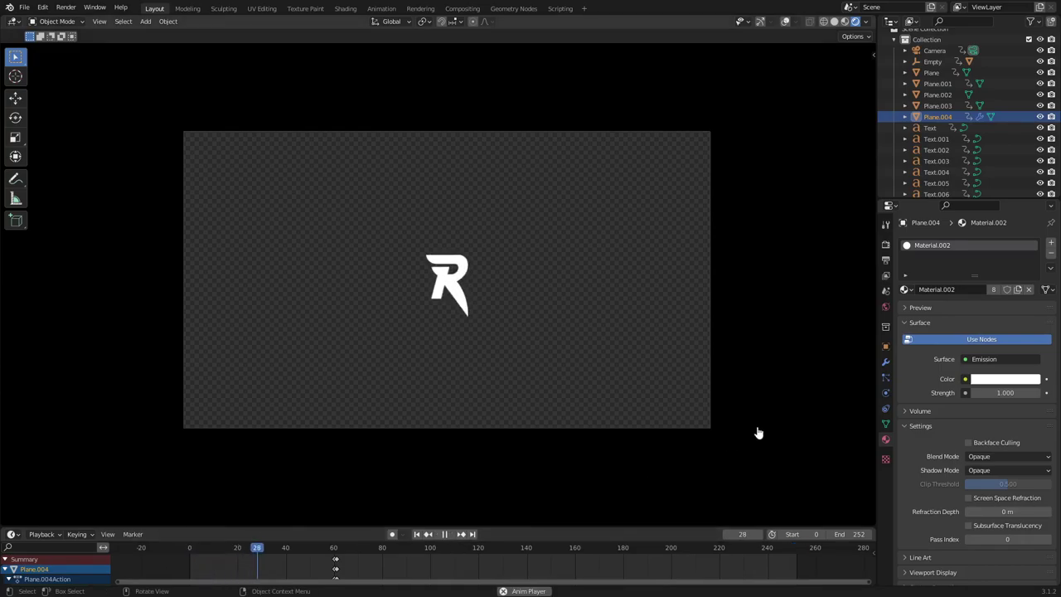
{"action": "left_click", "coordinate": [190, 549]}
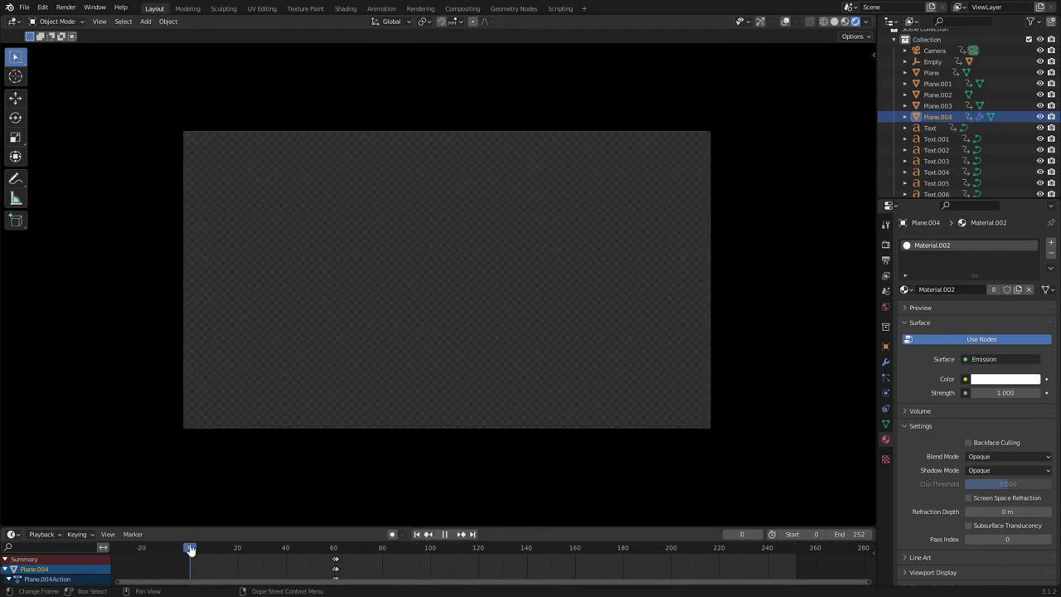
{"action": "key", "text": "space"}
{"action": "mouse_move", "coordinate": [195, 555]}
{"action": "left_mouse_down"}
{"action": "mouse_move", "coordinate": [233, 550]}
{"action": "mouse_move", "coordinate": [189, 556]}
{"action": "left_mouse_up"}
- Select the R logo, enable the viewport overlays and leave the camera view for a perspective view of the scene
{"action": "left_click", "coordinate": [443, 296]}
{"action": "left_click", "coordinate": [785, 20]}
{"action": "key", "text": "space"}
{"action": "middle_click_drag", "start_coordinate": [400, 427], "coordinate": [358, 382]}
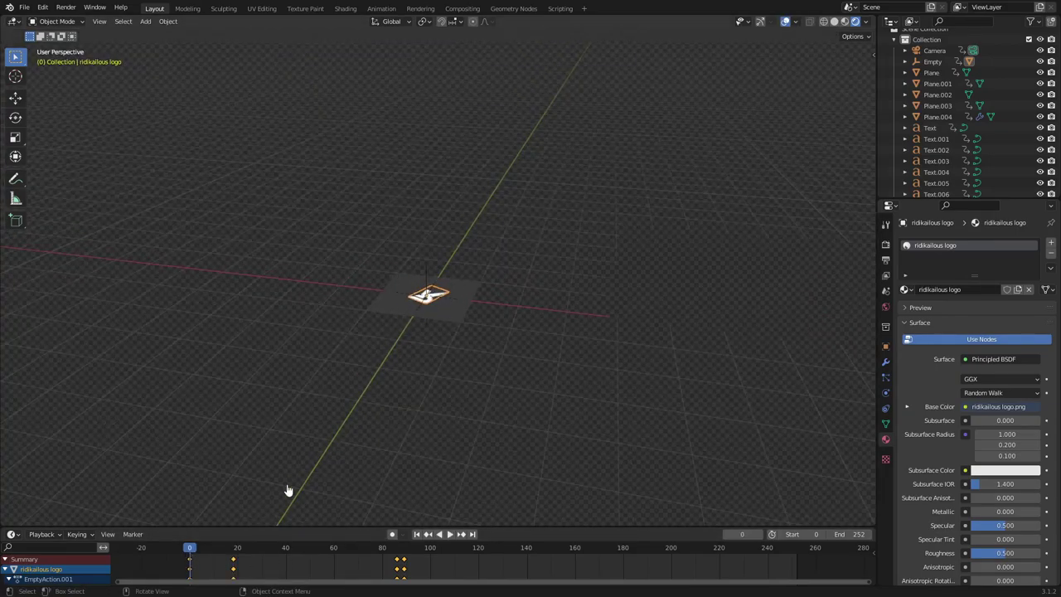
- Go to frame 18 and delete the flat plane lying under the logo
{"action": "left_click_drag", "start_coordinate": [190, 554], "coordinate": [232, 551]}
{"action": "middle_click_drag", "start_coordinate": [298, 464], "coordinate": [368, 409]}
{"action": "left_click", "coordinate": [415, 307]}
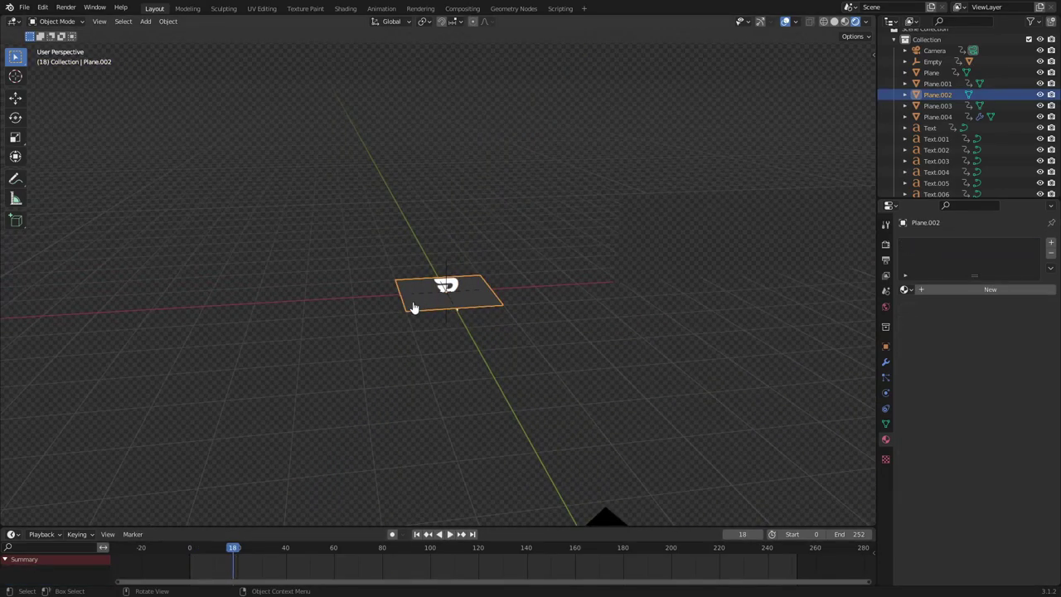
{"action": "key", "text": "Delete"}
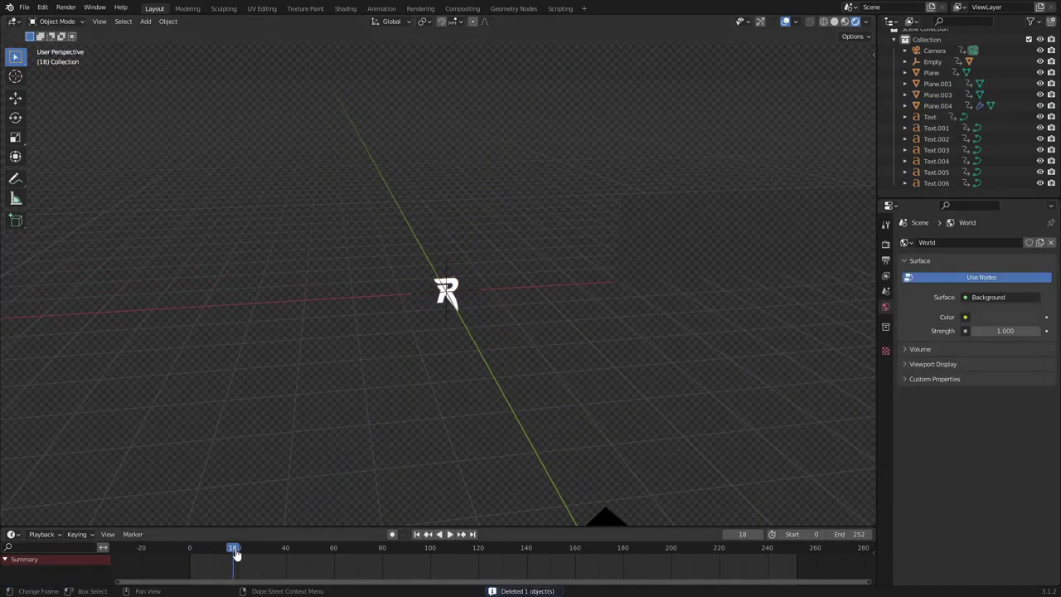
- Scrub from frame 0 past frame 90 in perspective view to examine how the logo, dark panels, frame and letters move
{"action": "mouse_move", "coordinate": [397, 395]}
{"action": "middle_mouse_down"}
{"action": "mouse_move", "coordinate": [422, 348]}
{"action": "mouse_move", "coordinate": [399, 379]}
{"action": "middle_mouse_up"}
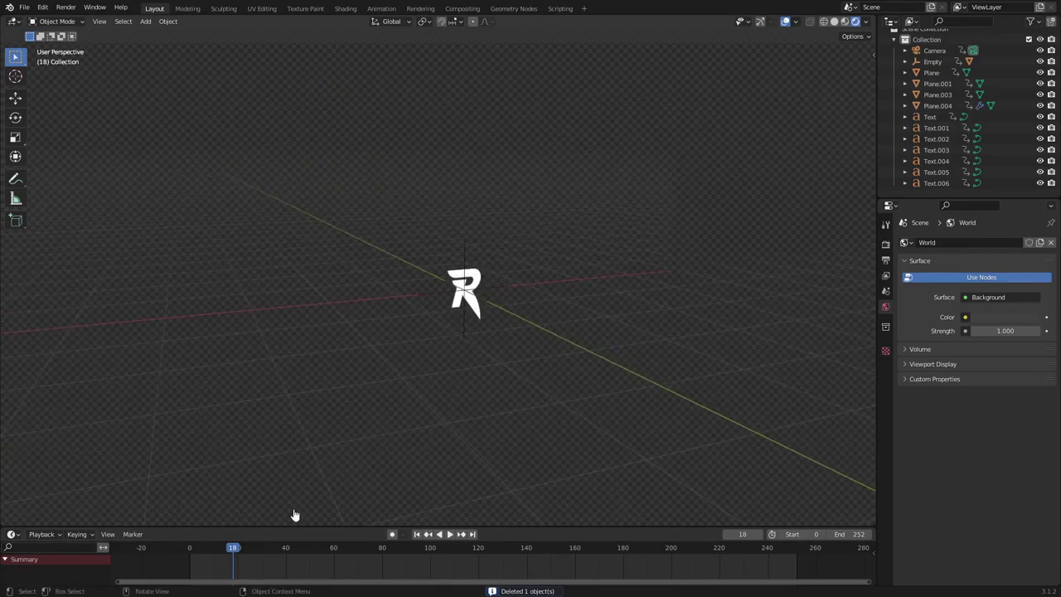
{"action": "left_click_drag", "start_coordinate": [233, 553], "coordinate": [193, 555]}
{"action": "middle_click_drag", "start_coordinate": [249, 455], "coordinate": [329, 422]}
{"action": "key", "text": "space"}
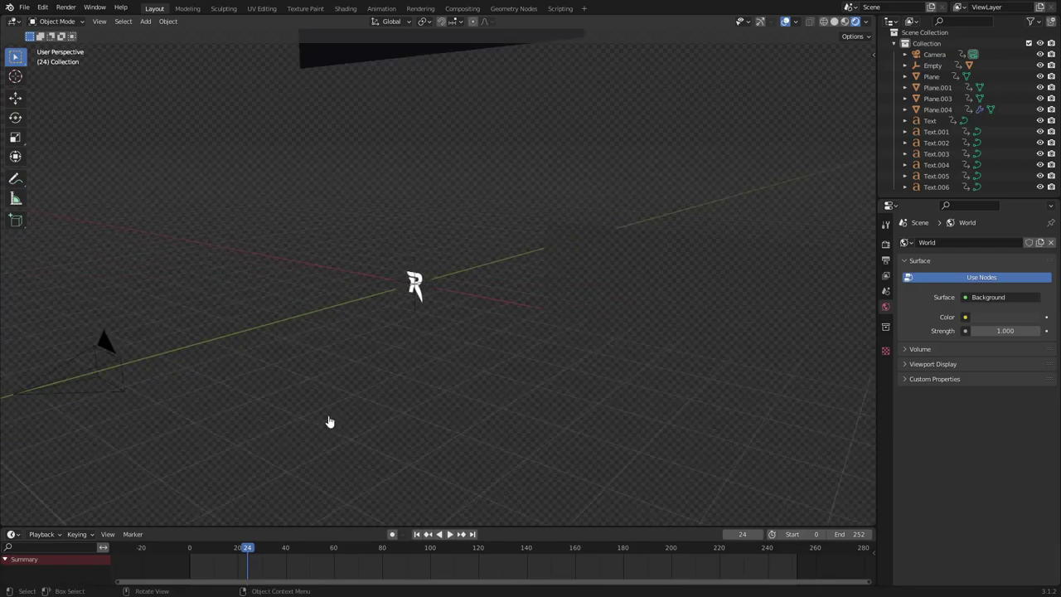
{"action": "left_click_drag", "start_coordinate": [250, 557], "coordinate": [408, 548]}
{"action": "middle_click_drag", "start_coordinate": [84, 404], "coordinate": [101, 402]}
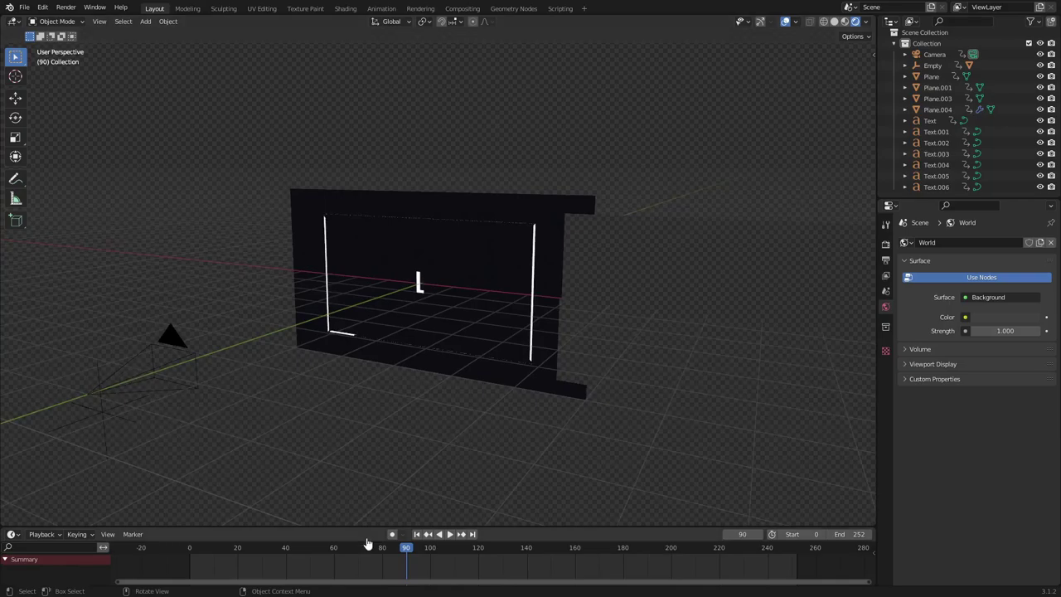
{"action": "mouse_move", "coordinate": [402, 554]}
{"action": "left_mouse_down"}
{"action": "mouse_move", "coordinate": [383, 556]}
{"action": "mouse_move", "coordinate": [419, 559]}
{"action": "left_mouse_up"}
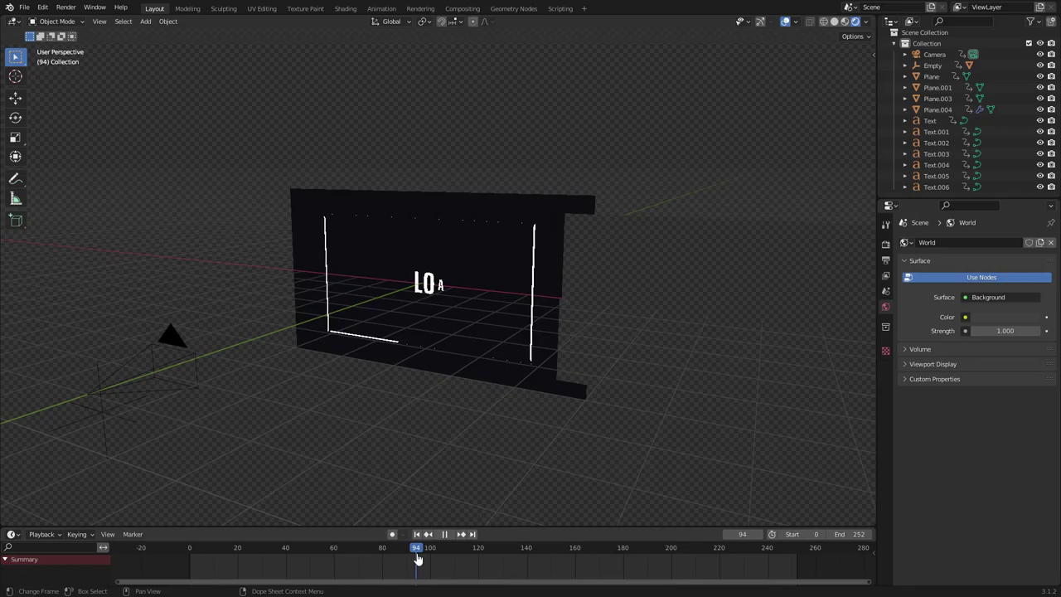
{"action": "left_click_drag", "start_coordinate": [419, 559], "coordinate": [374, 552]}
- Select the dark background plane and examine its downward motion up to frame 87 in perspective and camera view
{"action": "left_click", "coordinate": [381, 161]}
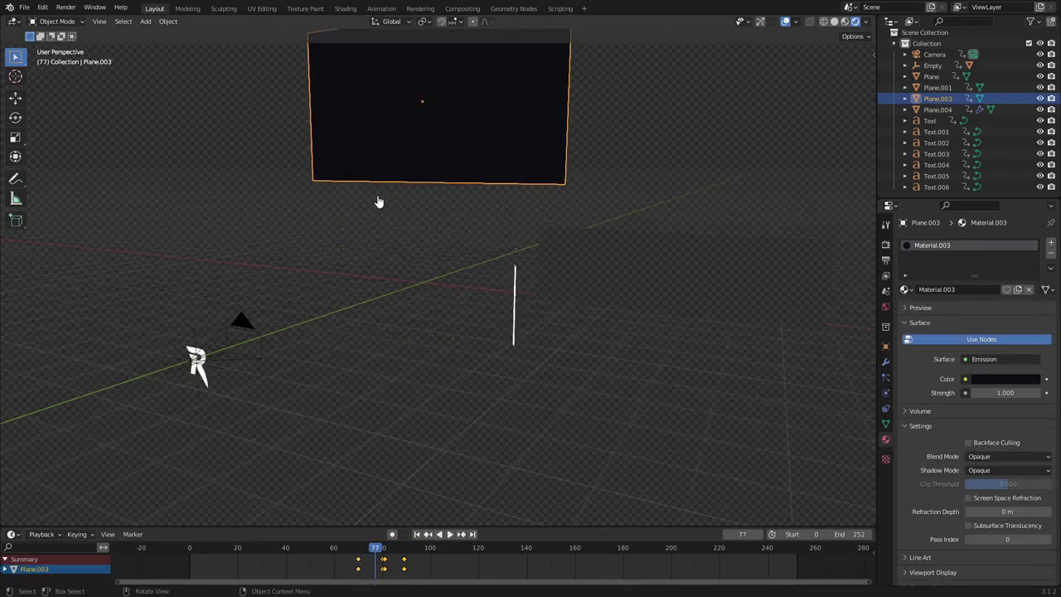
{"action": "key", "text": "space"}
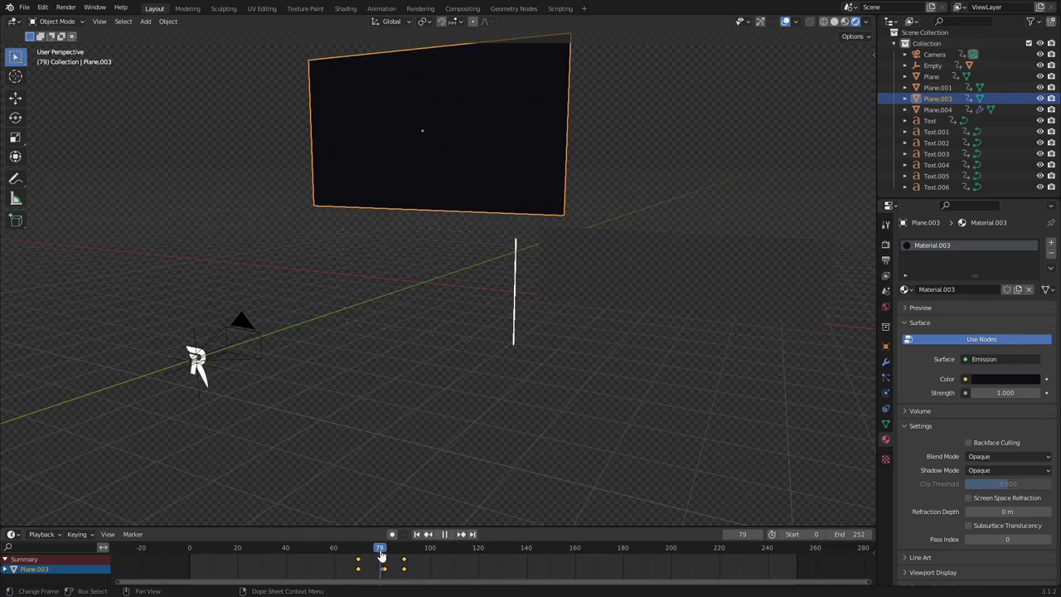
{"action": "left_click_drag", "start_coordinate": [381, 554], "coordinate": [401, 556]}
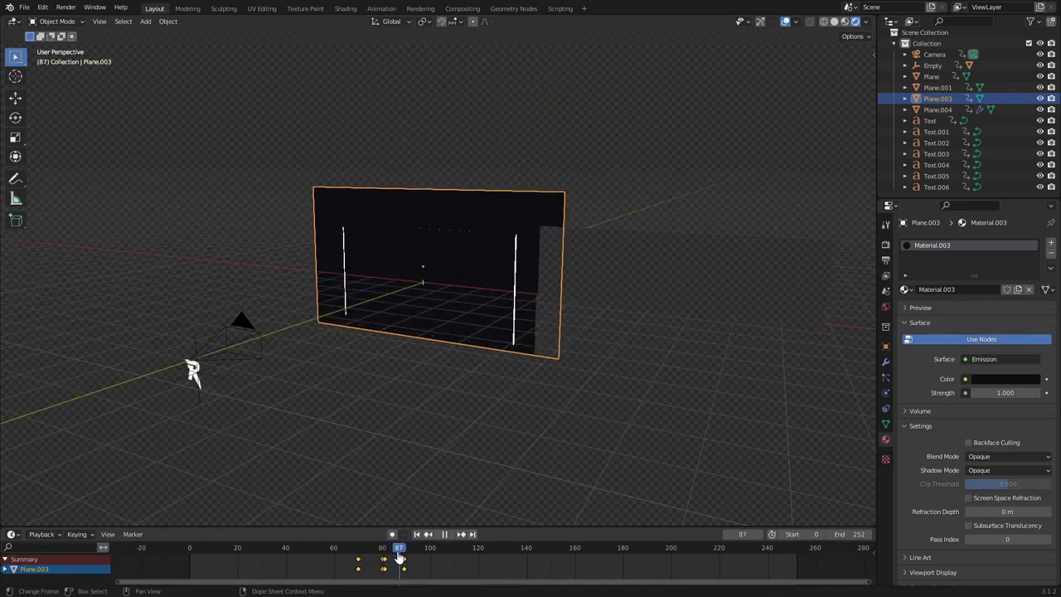
{"action": "key", "text": "KP_0"}
{"action": "left_click", "coordinate": [387, 551]}
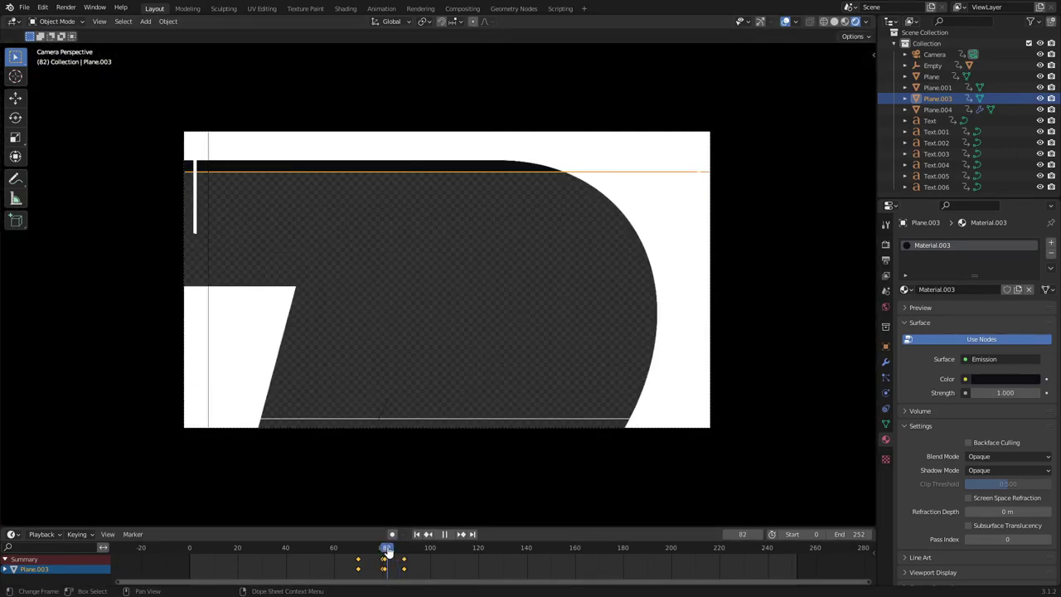
{"action": "left_click_drag", "start_coordinate": [386, 551], "coordinate": [399, 553]}
- Try to move the white frame's mesh along the Y axis in Edit Mode
{"action": "middle_click_drag", "start_coordinate": [423, 414], "coordinate": [457, 285]}
{"action": "left_click", "coordinate": [459, 306]}
{"action": "scroll", "coordinate": [463, 283], "scroll_direction": "up", "scroll_amount": 3}
{"action": "key", "text": "Tab"}
{"action": "key", "text": "g"}
{"action": "key", "text": "y"}
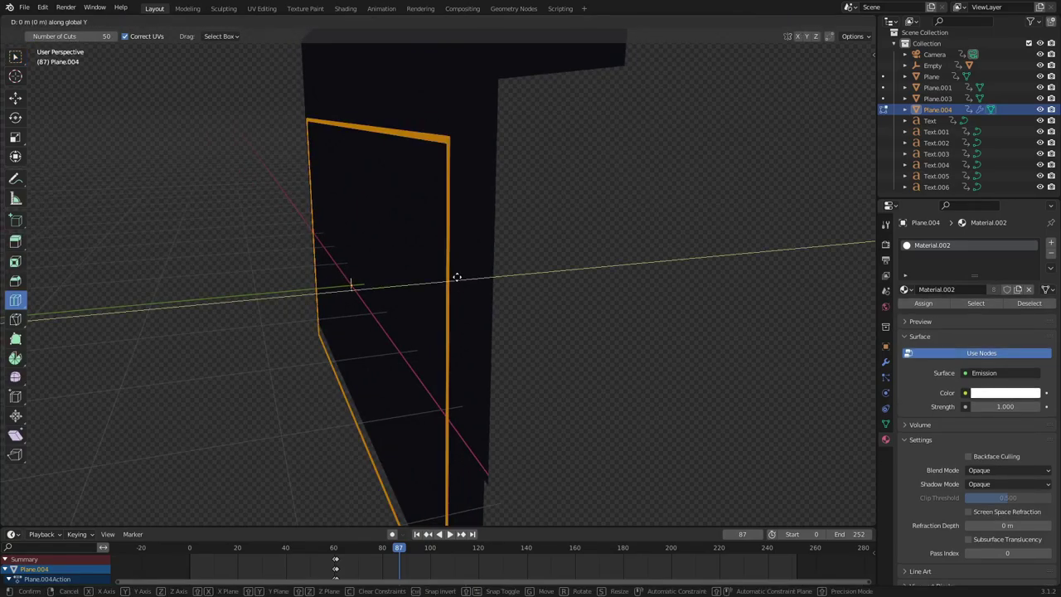
{"action": "right_click", "coordinate": [455, 278]}
{"action": "key", "text": "Tab"}
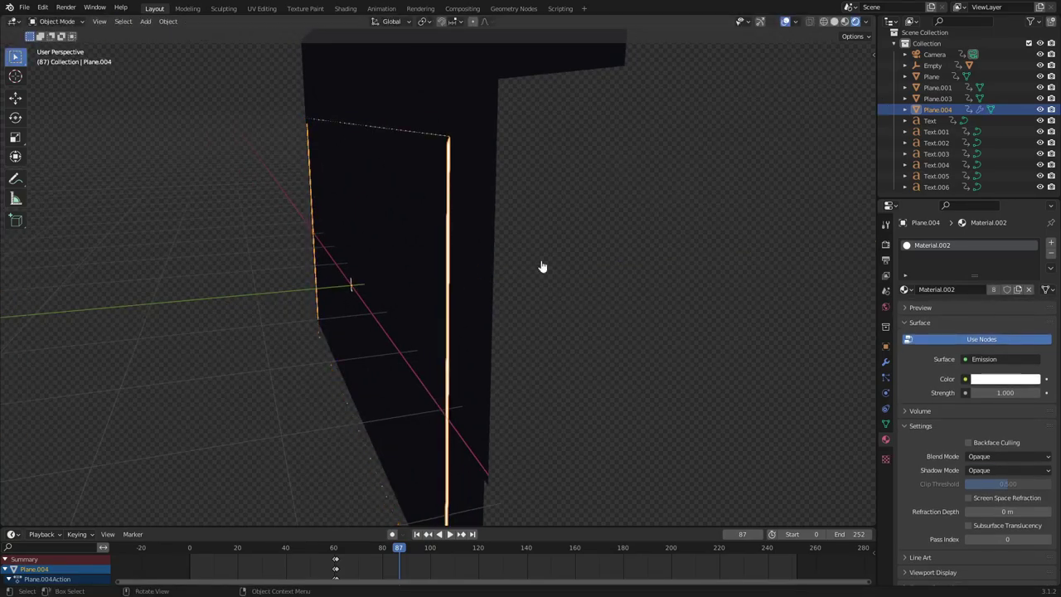
{"action": "key", "text": "Tab"}
{"action": "key", "text": "g"}
{"action": "key", "text": "y"}
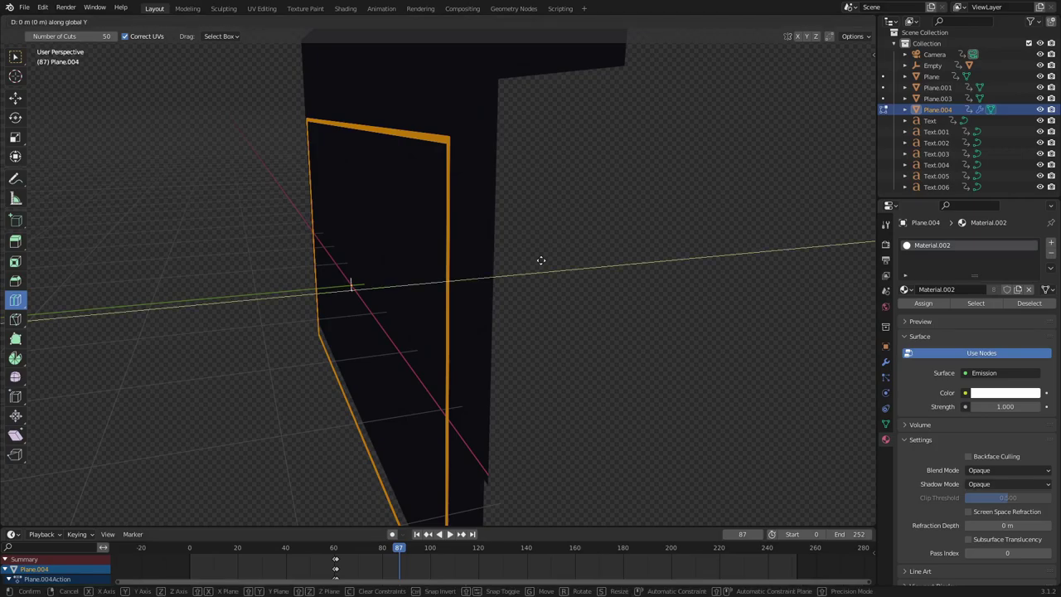
{"action": "left_click", "coordinate": [537, 261]}
{"action": "key", "text": "Tab"}
{"action": "middle_click_drag", "start_coordinate": [521, 277], "coordinate": [560, 264]}
- Select the dark background plane and examine its position relative to the white frame at frames 92 and 86
{"action": "mouse_move", "coordinate": [389, 553]}
{"action": "left_mouse_down"}
{"action": "mouse_move", "coordinate": [419, 559]}
{"action": "mouse_move", "coordinate": [411, 550]}
{"action": "left_mouse_up"}
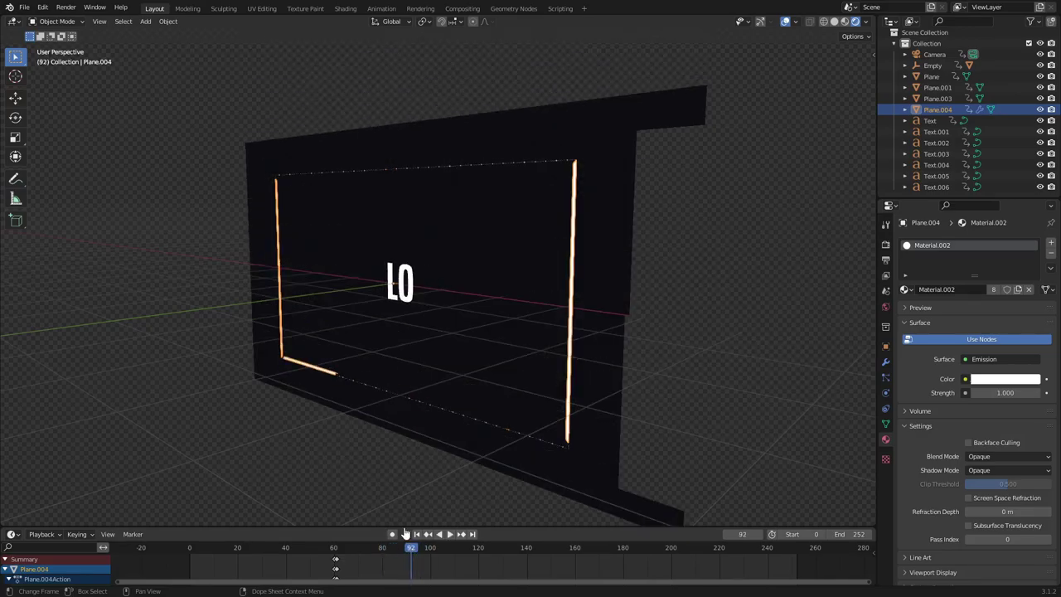
{"action": "middle_click_drag", "start_coordinate": [553, 293], "coordinate": [652, 267]}
{"action": "left_click", "coordinate": [677, 210]}
{"action": "middle_click_drag", "start_coordinate": [511, 306], "coordinate": [587, 325]}
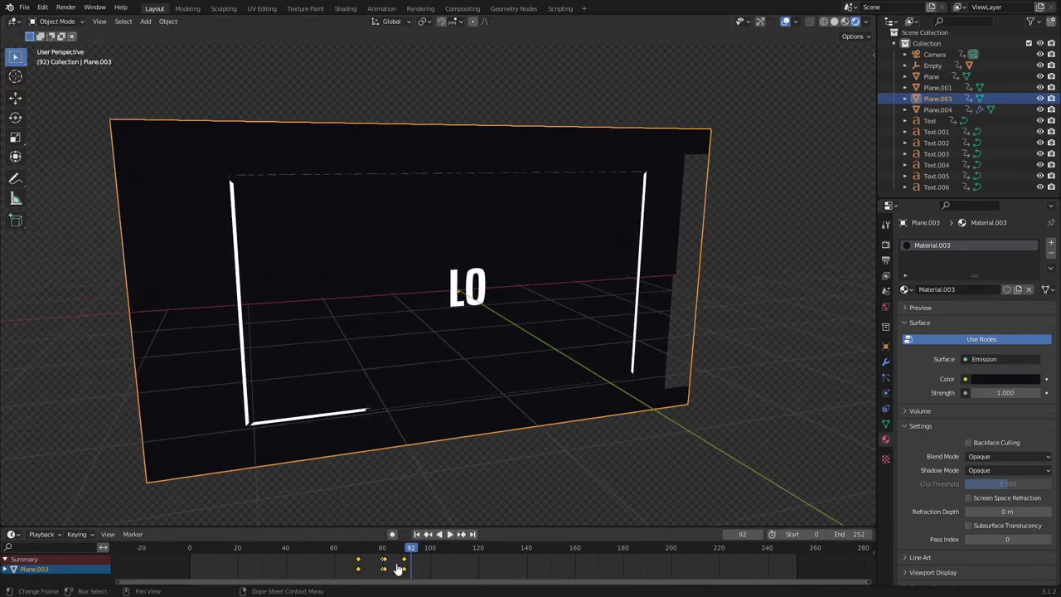
{"action": "mouse_move", "coordinate": [386, 553]}
{"action": "left_mouse_down"}
{"action": "mouse_move", "coordinate": [365, 550]}
{"action": "mouse_move", "coordinate": [399, 561]}
{"action": "left_mouse_up"}
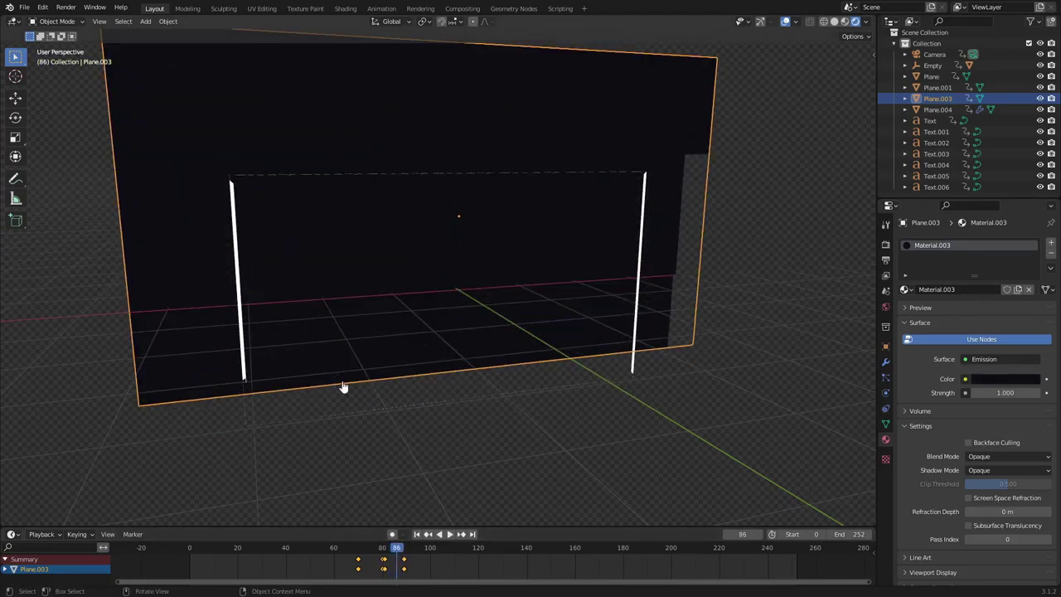
{"action": "scroll", "coordinate": [444, 207], "scroll_direction": "down", "scroll_amount": 3}
{"action": "middle_click_drag", "start_coordinate": [512, 235], "coordinate": [623, 196]}
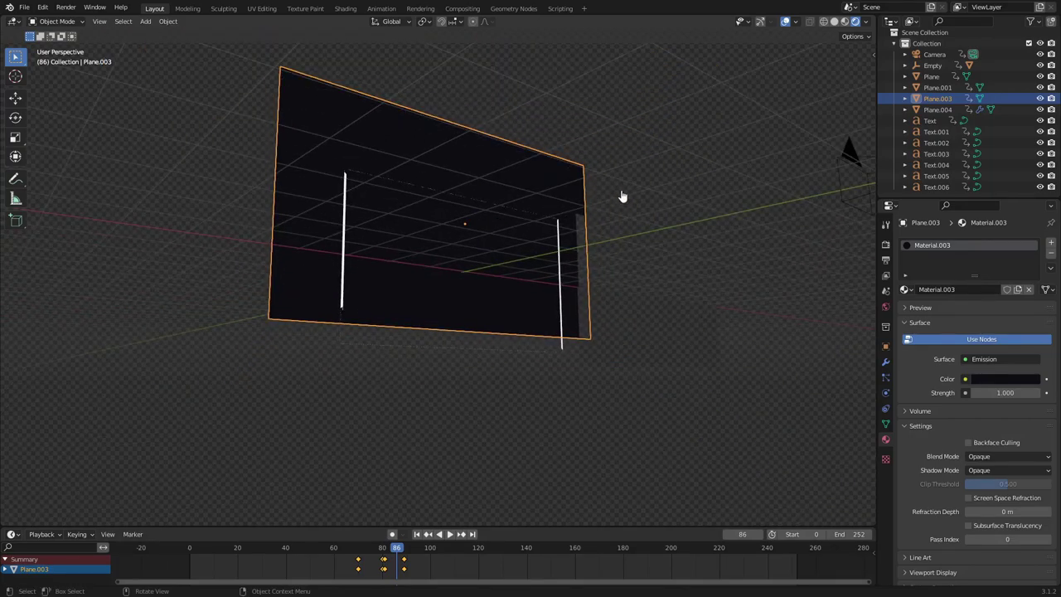
- Try to animate the dark background plane by moving it down along Z at frame 103 and inserting a keyframe
{"action": "key", "text": "i"}
{"action": "left_click", "coordinate": [436, 557]}
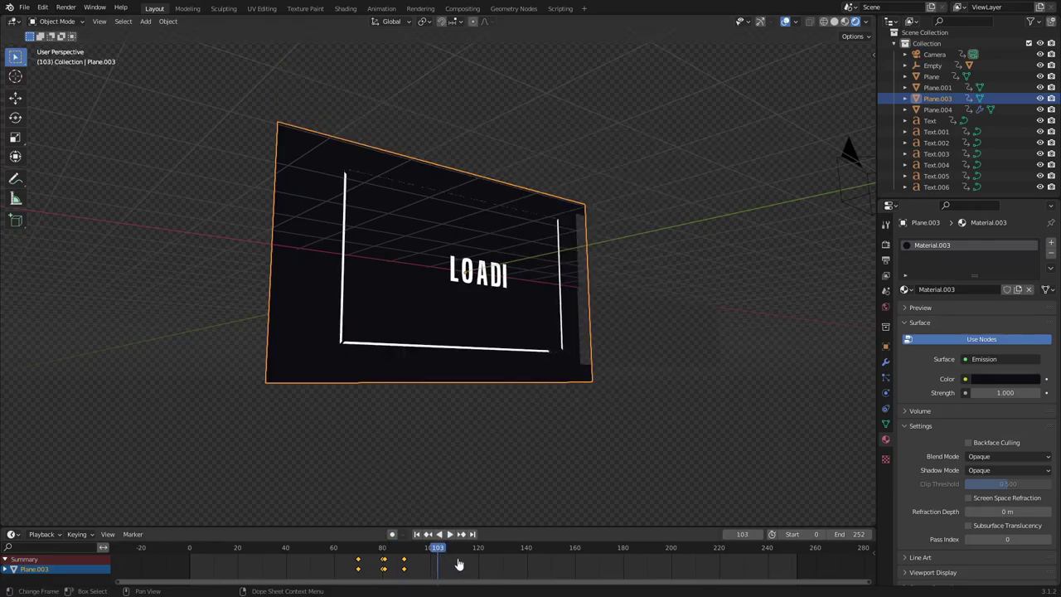
{"action": "key", "text": "g"}
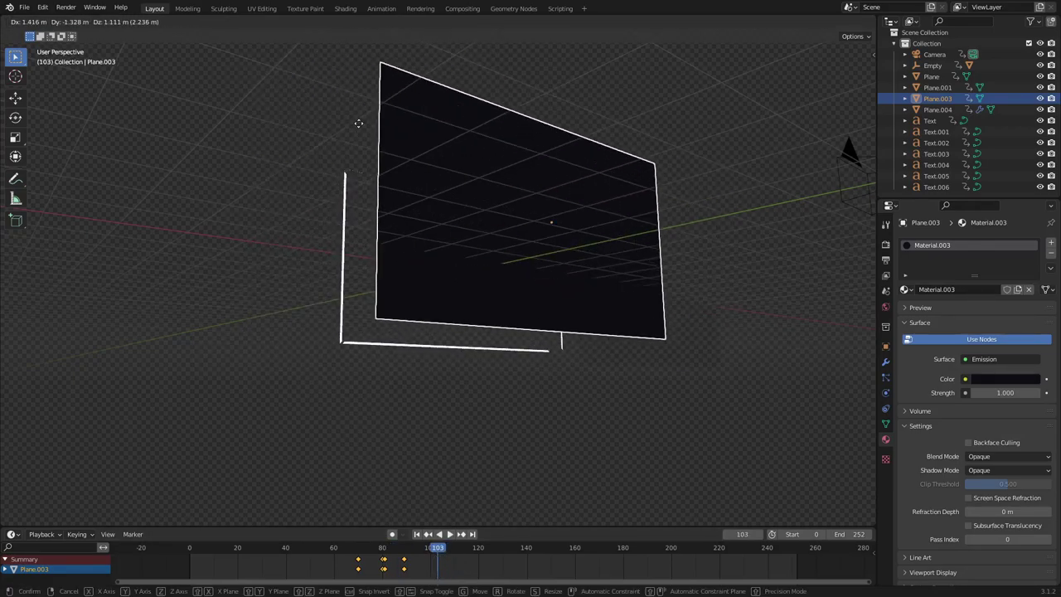
{"action": "key", "text": "Escape"}
{"action": "key", "text": "g"}
{"action": "key", "text": "z"}
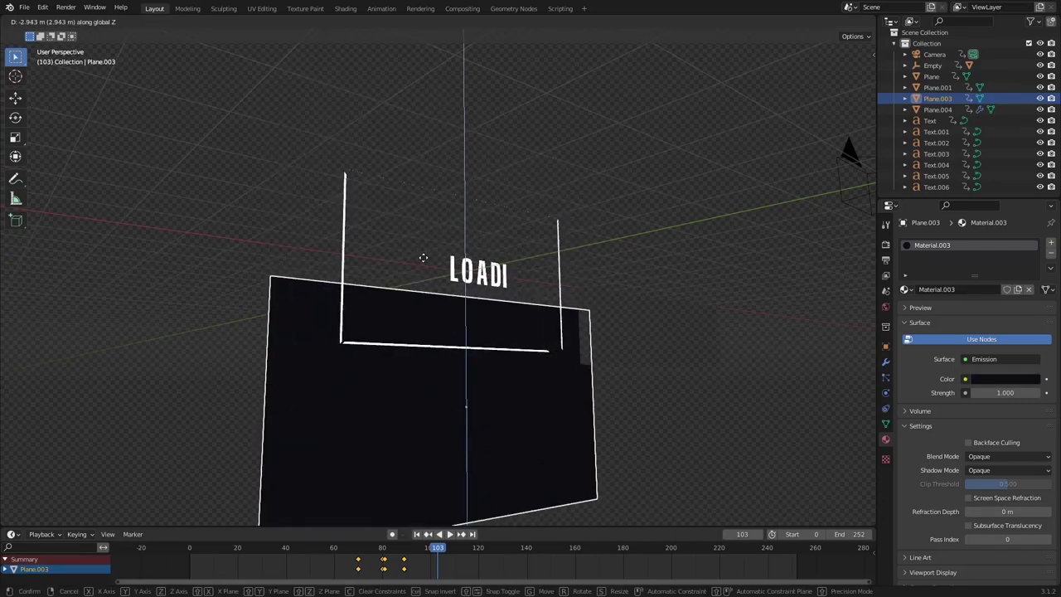
{"action": "left_click", "coordinate": [433, 268]}
{"action": "key", "text": "i"}
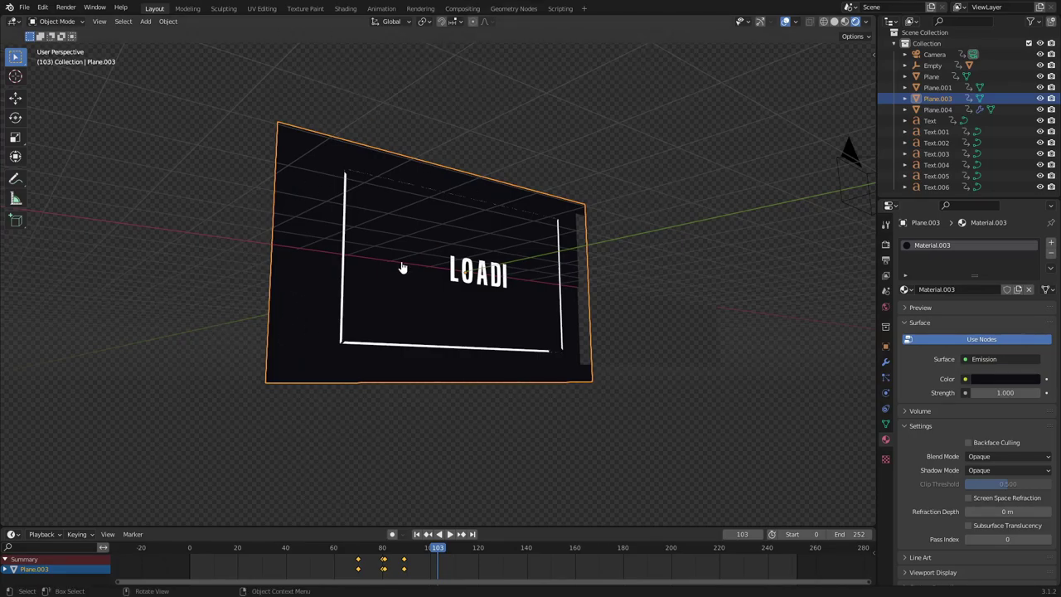
- Add a mesh plane at the centre of the loading screen and rotate it 90° about the X axis
{"action": "left_click", "coordinate": [345, 289]}
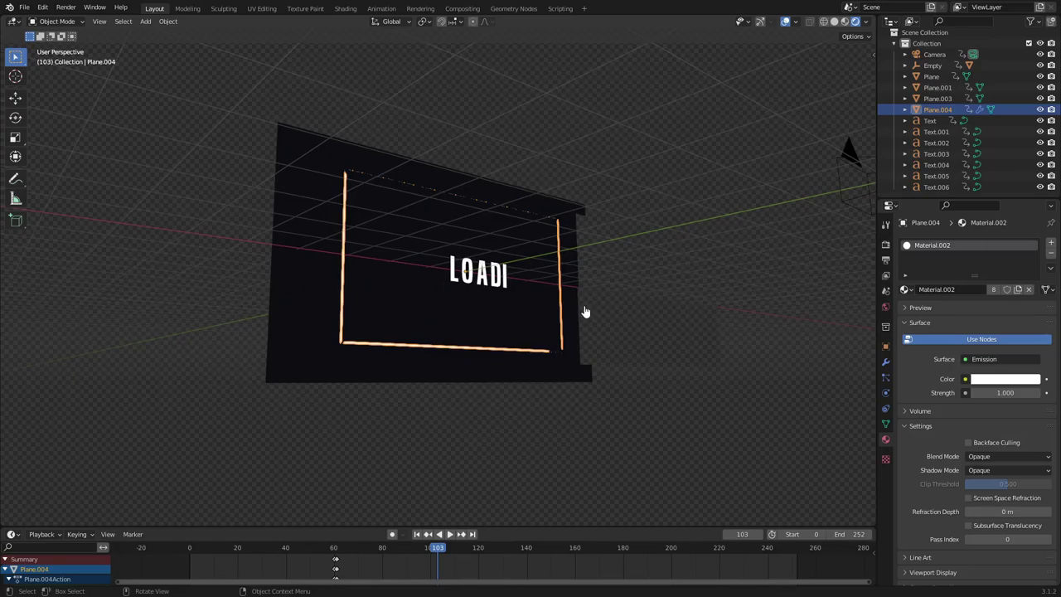
{"action": "scroll", "coordinate": [585, 311], "scroll_direction": "up", "scroll_amount": 1}
{"action": "middle_click_drag", "start_coordinate": [475, 251], "coordinate": [537, 290]}
{"action": "key", "text": "shift+a"}
{"action": "mouse_move", "coordinate": [532, 285]}
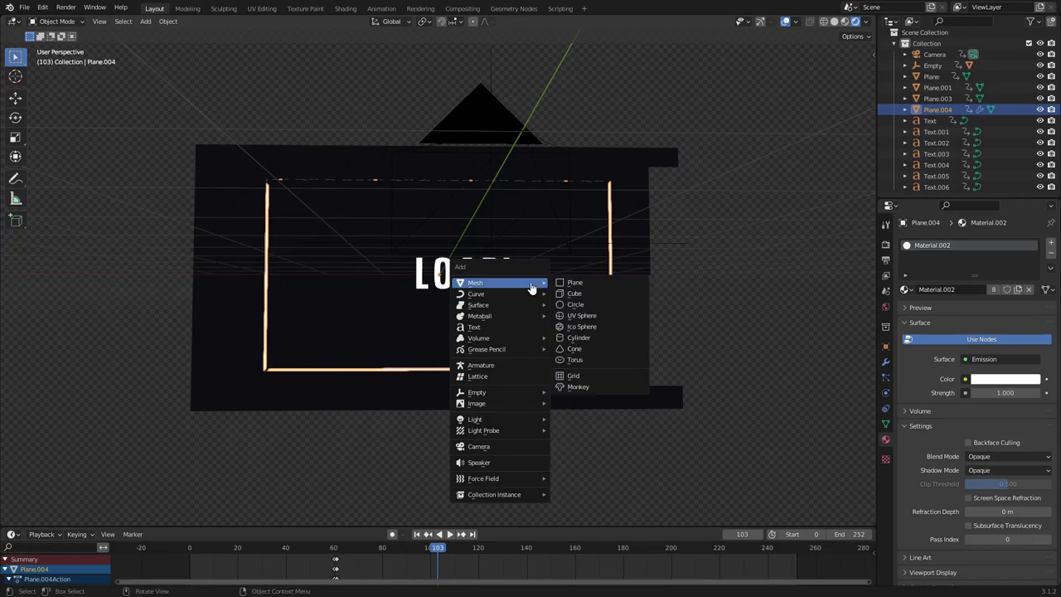
{"action": "left_click", "coordinate": [590, 286]}
{"action": "key", "text": "r"}
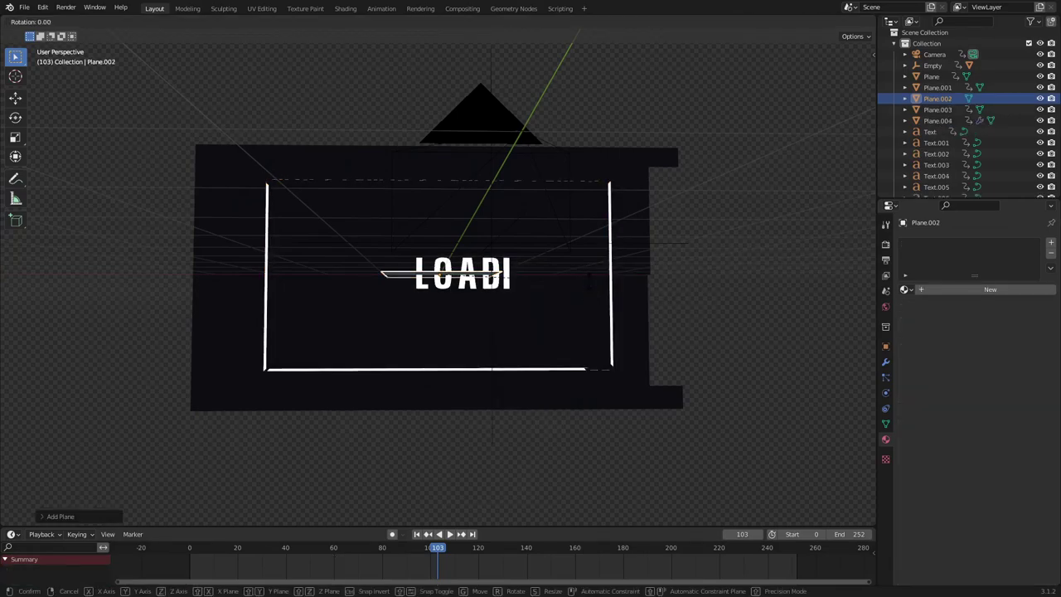
{"action": "key", "text": "x"}
{"action": "key", "text": "9"}
{"action": "key", "text": "0"}
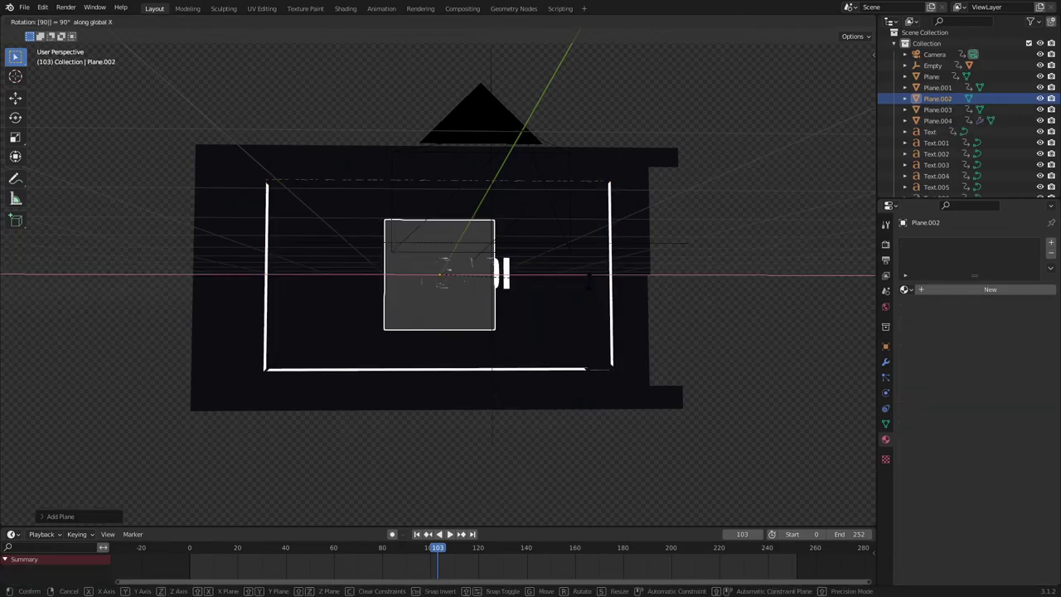
{"action": "key", "text": "Return"}
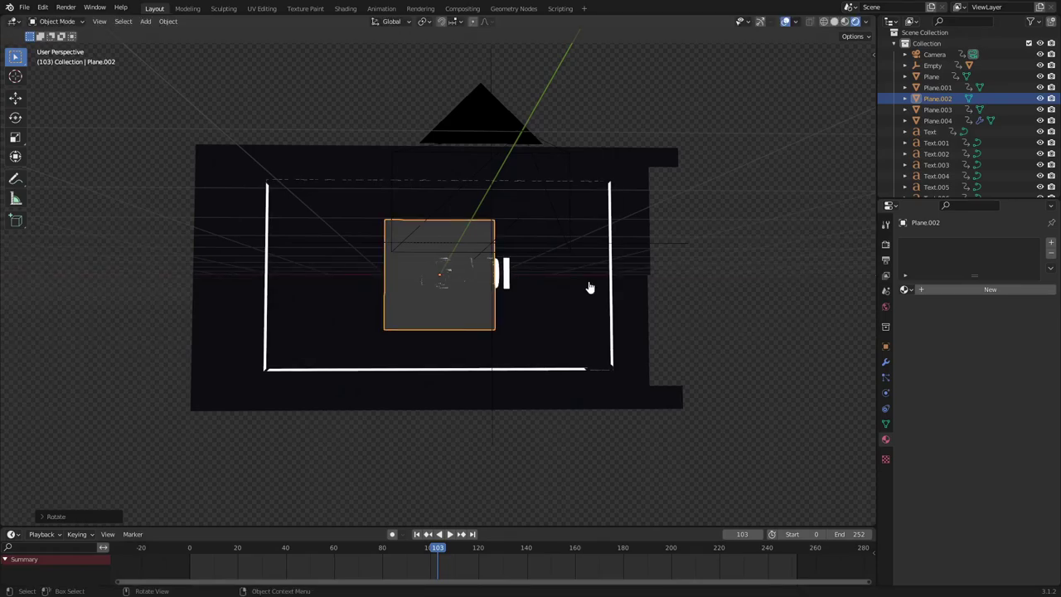
- Scale the new plane up and stretch it along X to match the outline of the white frame
{"action": "key", "text": "s"}
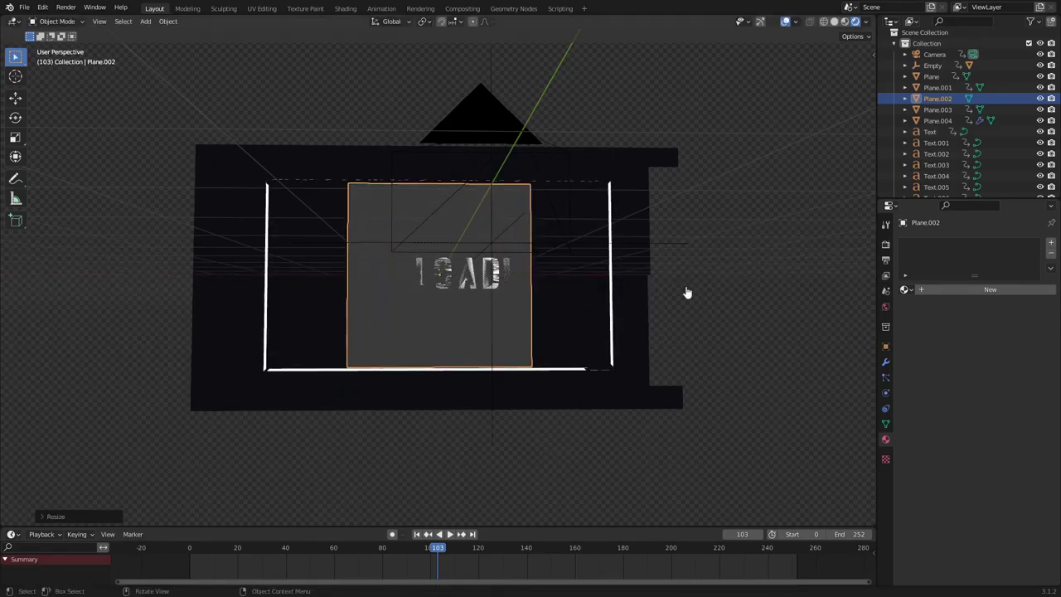
{"action": "key", "text": "x"}
{"action": "left_click", "coordinate": [755, 307]}
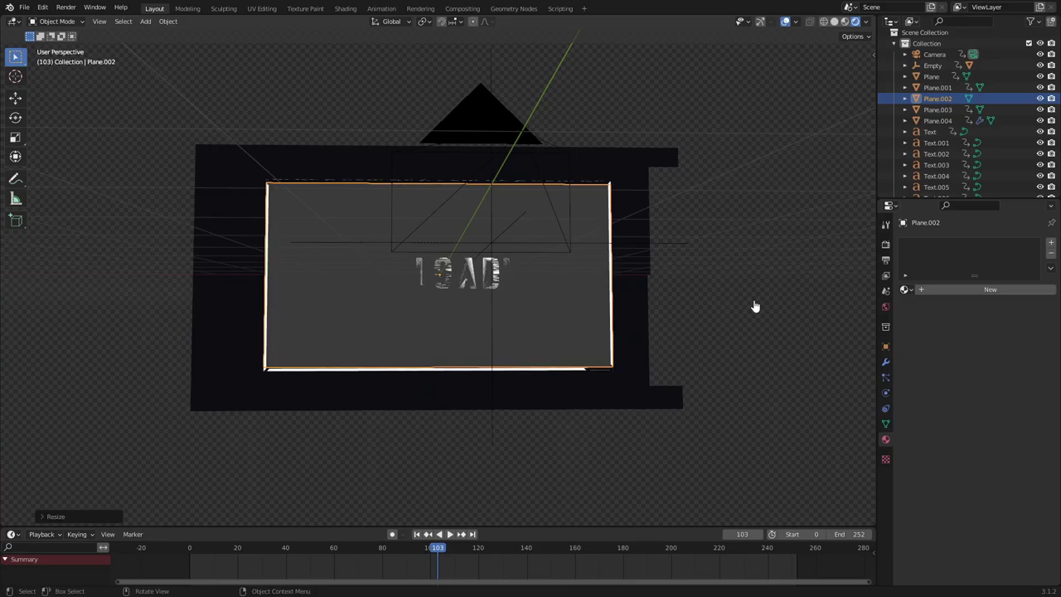
{"action": "key", "text": "i"}
{"action": "key", "text": "Escape"}
- Inset the plane's face by a thin margin and delete the inner face to leave a thin rectangular border
{"action": "key", "text": "Tab"}
{"action": "key", "text": "i"}
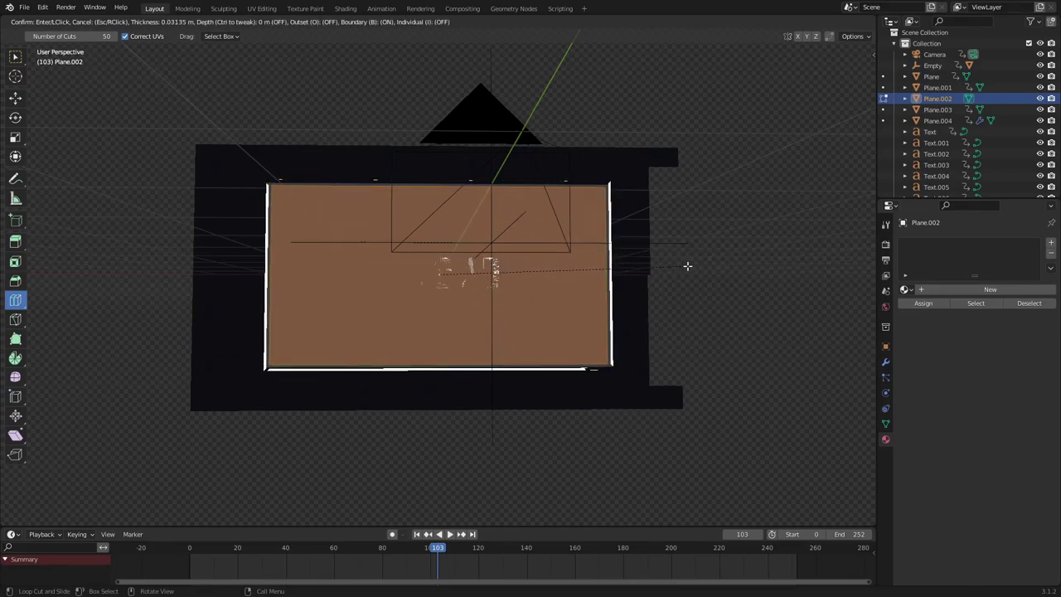
{"action": "left_click", "coordinate": [687, 267]}
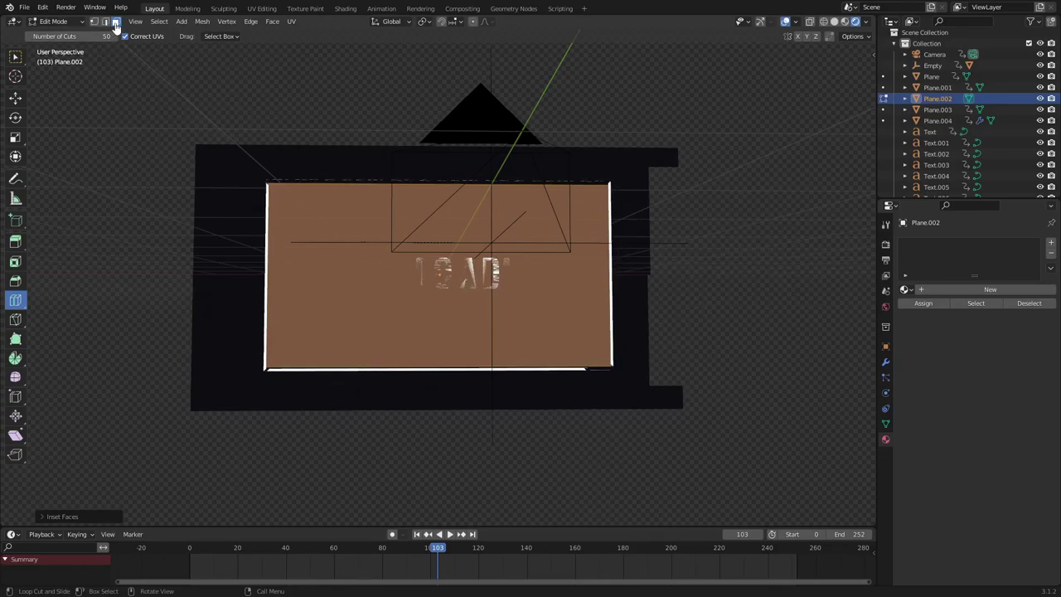
{"action": "key", "text": "x"}
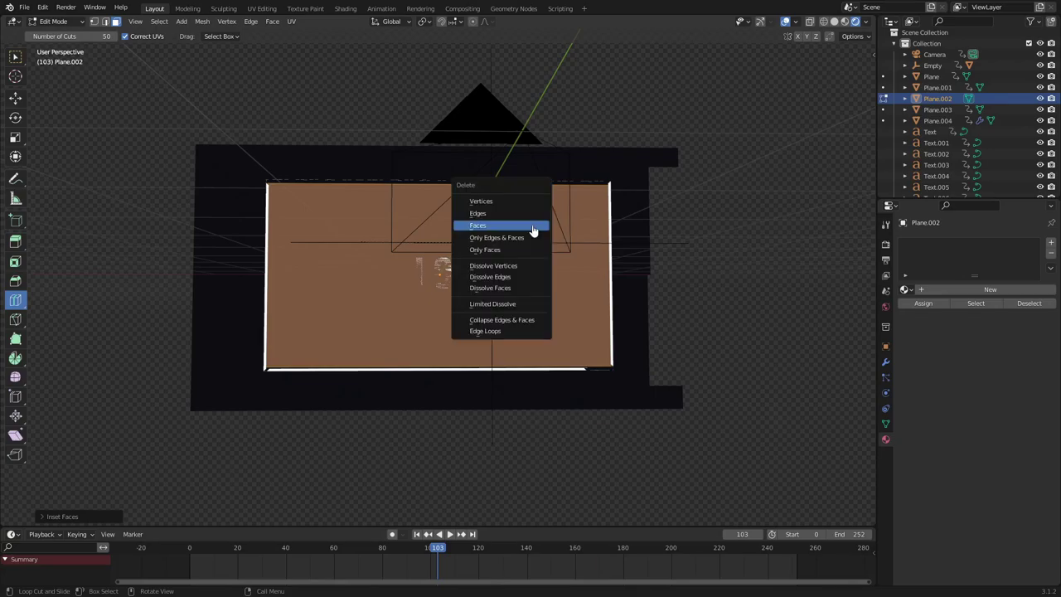
{"action": "left_click", "coordinate": [533, 227]}
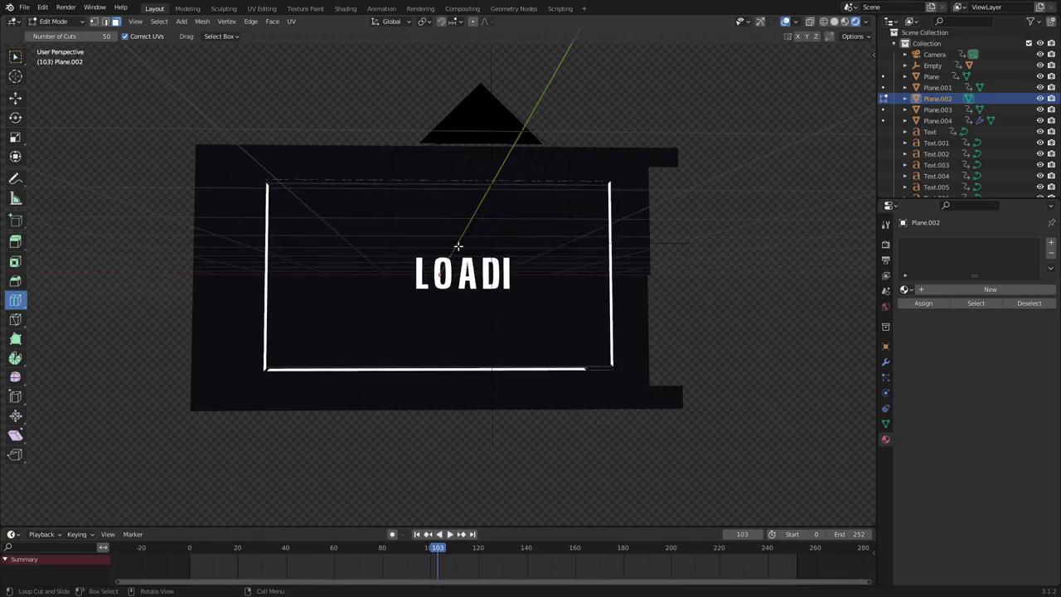
- Return to Object Mode, move the newly made border away from the white frame and delete it
{"action": "key", "text": "Tab"}
{"action": "key", "text": "g"}
{"action": "left_click", "coordinate": [257, 207]}
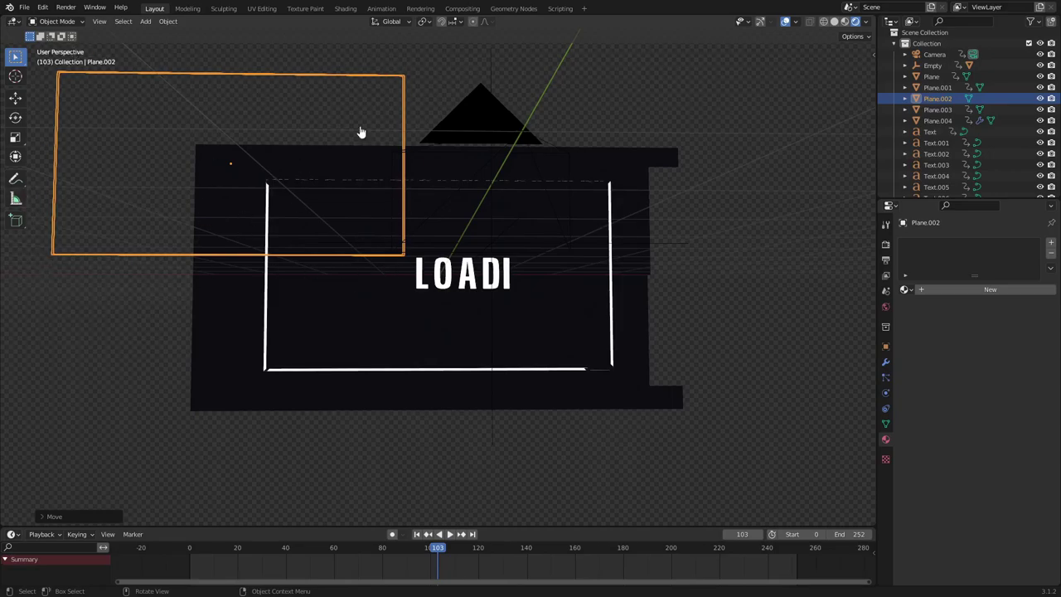
{"action": "key", "text": "Delete"}
- Select the white frame and try simplifying its mesh with Dissolve Faces and Limited Dissolve in Edit Mode
{"action": "left_click", "coordinate": [266, 282]}
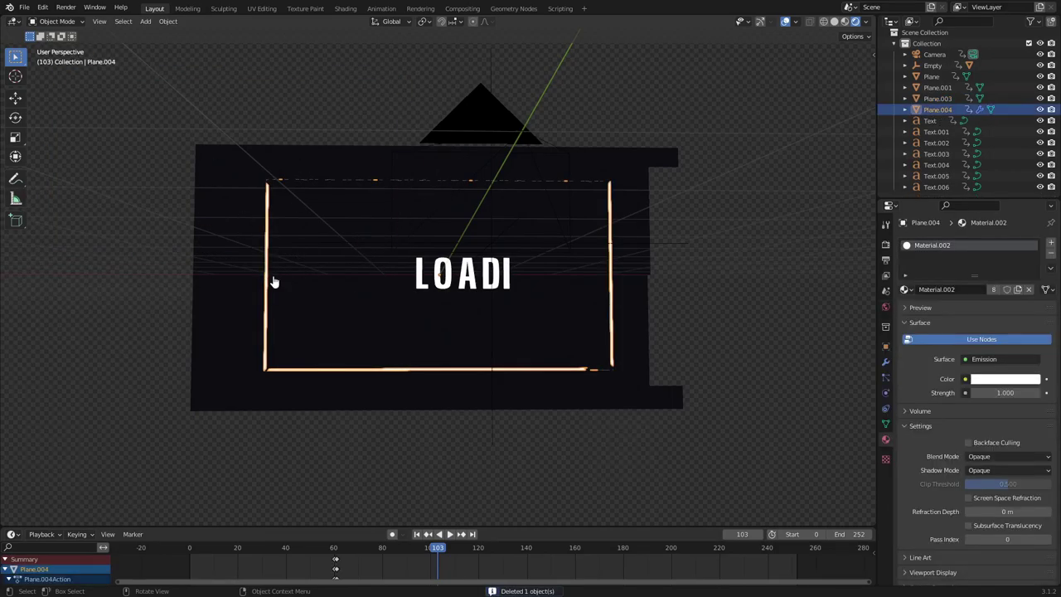
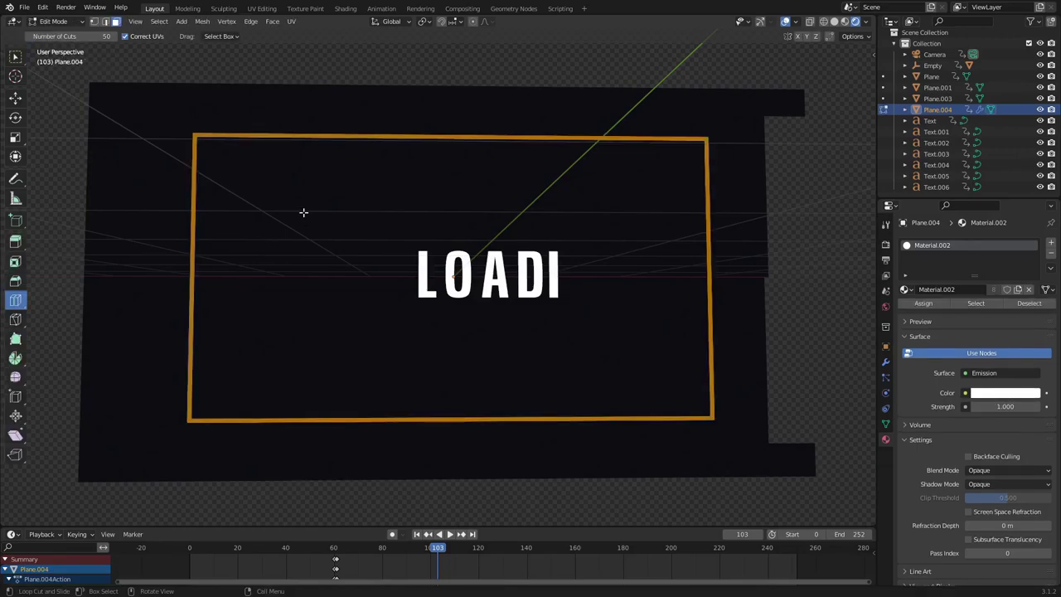
{"action": "key", "text": "x"}
{"action": "left_click", "coordinate": [302, 229]}
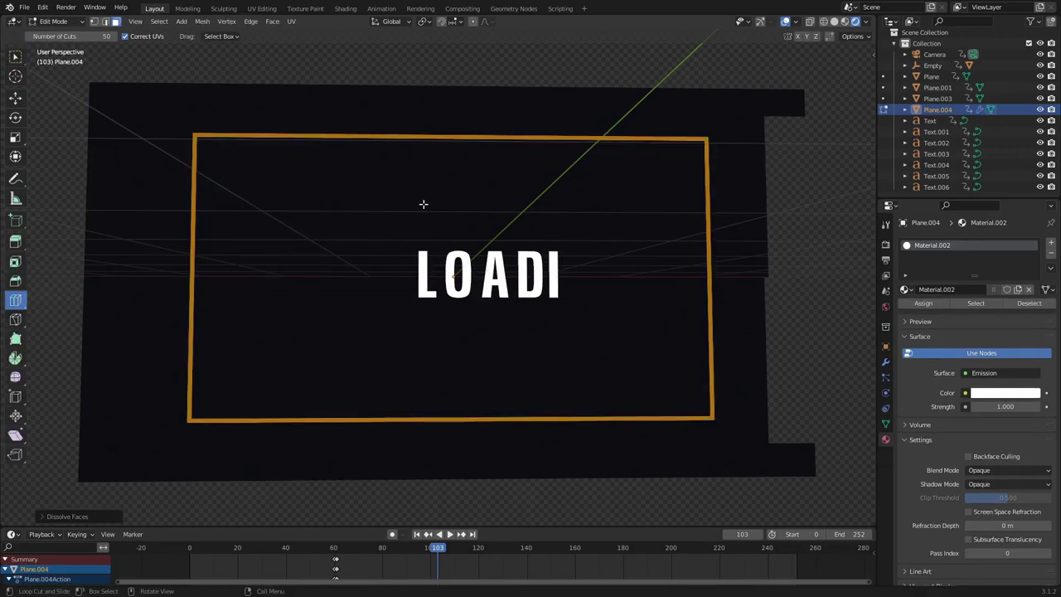
{"action": "scroll", "coordinate": [270, 436], "scroll_direction": "up", "scroll_amount": 3}
{"action": "middle_click_drag", "start_coordinate": [270, 436], "coordinate": [572, 241], "text": "shift"}
{"action": "scroll", "coordinate": [473, 218], "scroll_direction": "up", "scroll_amount": 3}
{"action": "middle_click_drag", "start_coordinate": [474, 218], "coordinate": [398, 289], "text": "shift"}
{"action": "scroll", "coordinate": [312, 300], "scroll_direction": "up", "scroll_amount": 5}
{"action": "scroll", "coordinate": [348, 307], "scroll_direction": "down", "scroll_amount": 8}
{"action": "key", "text": "x"}
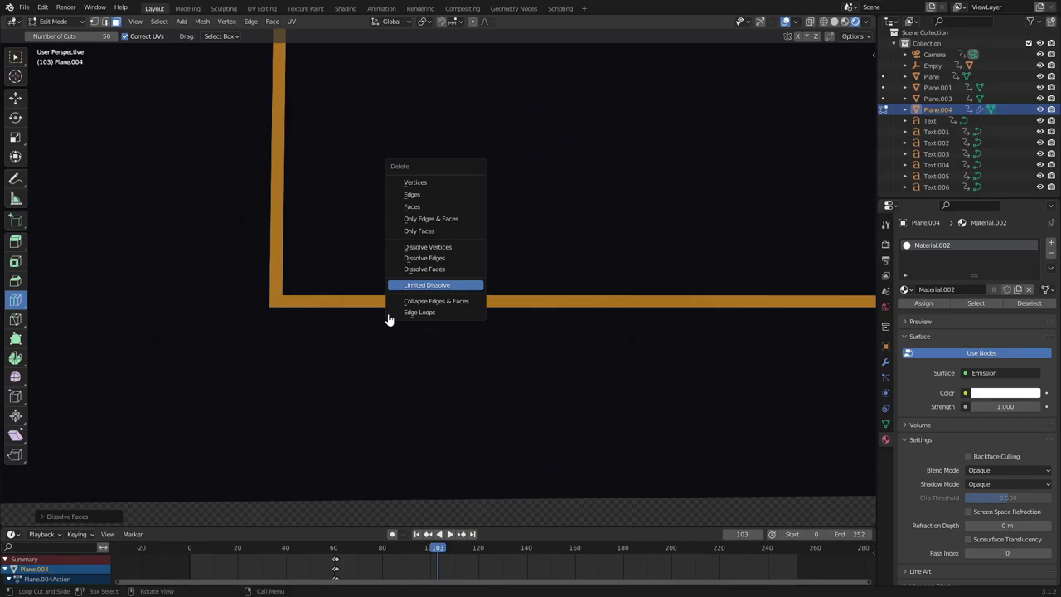
{"action": "key", "text": "Return"}
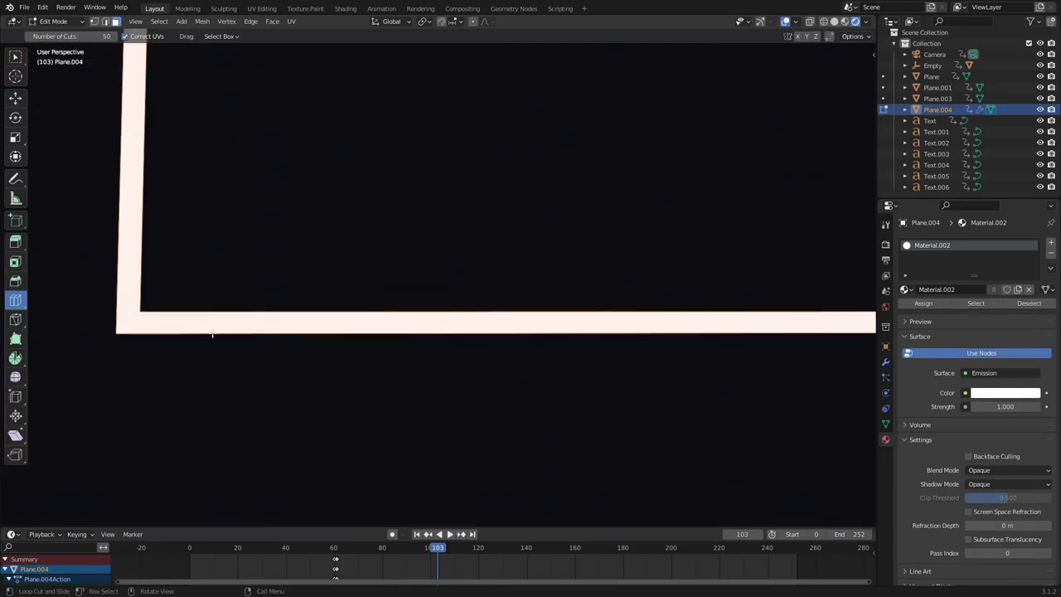
- Try to add a loop cut with 56 cuts to the white frame's mesh
{"action": "scroll", "coordinate": [220, 331], "scroll_direction": "down", "scroll_amount": 10}
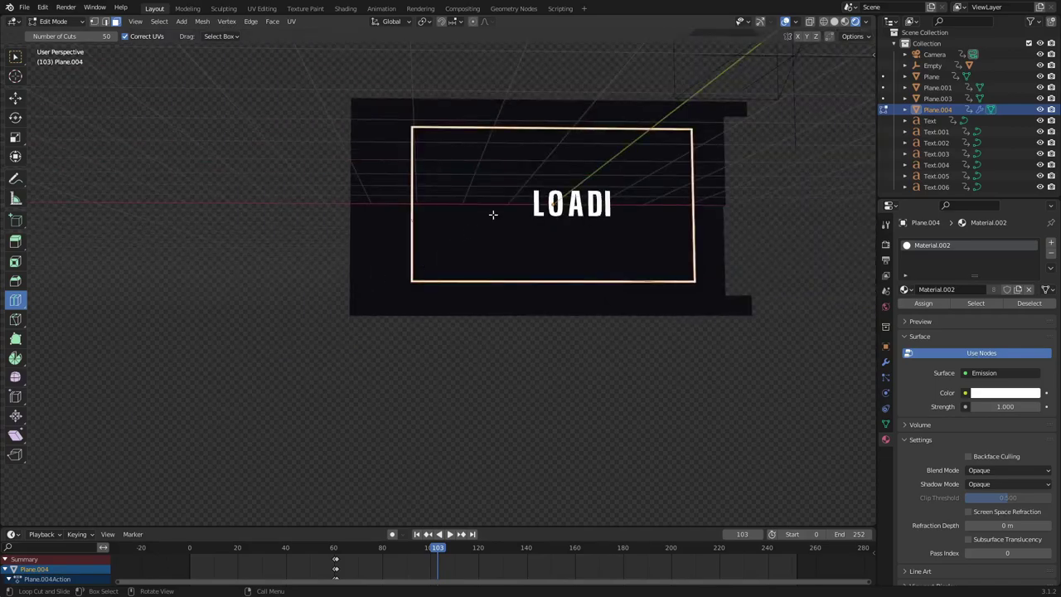
{"action": "scroll", "coordinate": [388, 268], "scroll_direction": "up", "scroll_amount": 4}
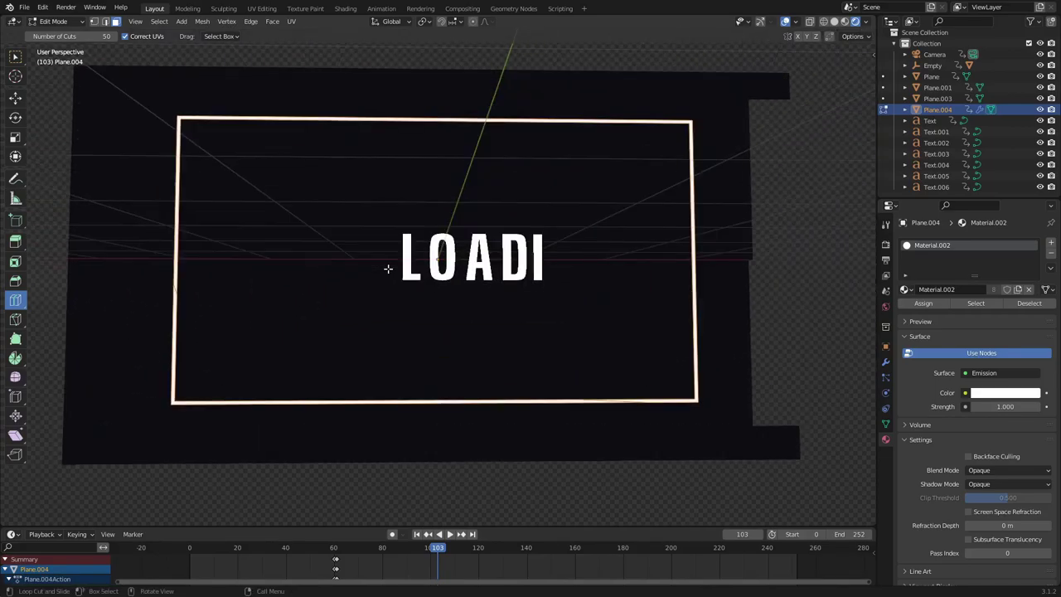
{"action": "key", "text": "ctrl+r"}
{"action": "scroll", "coordinate": [173, 260], "scroll_direction": "up", "scroll_amount": 1}
{"action": "scroll", "coordinate": [181, 252], "scroll_direction": "up", "scroll_amount": 3}
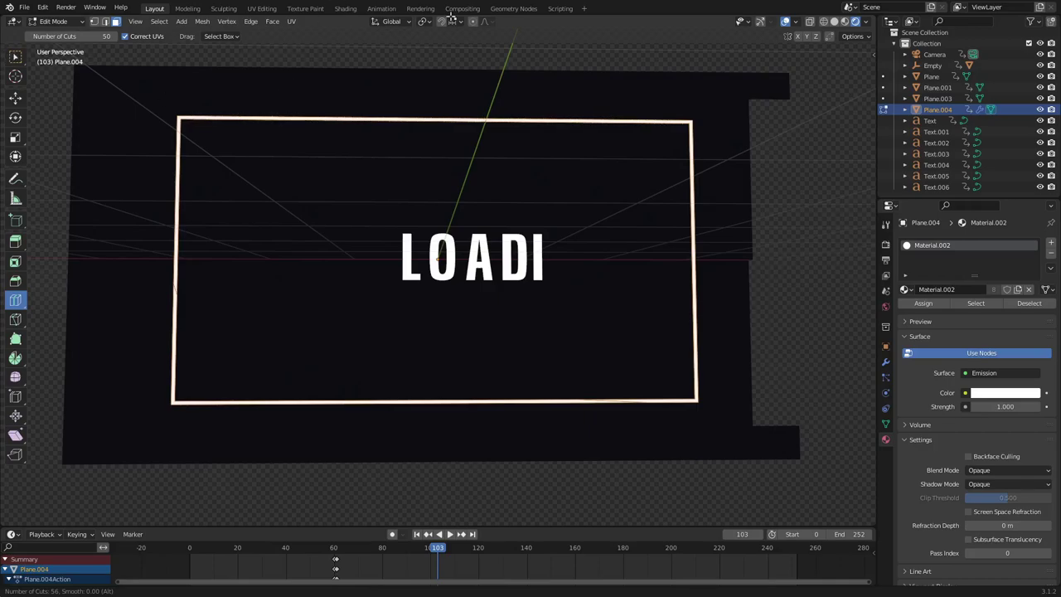
{"action": "key", "text": "Tab"}
{"action": "key", "text": "Tab"}
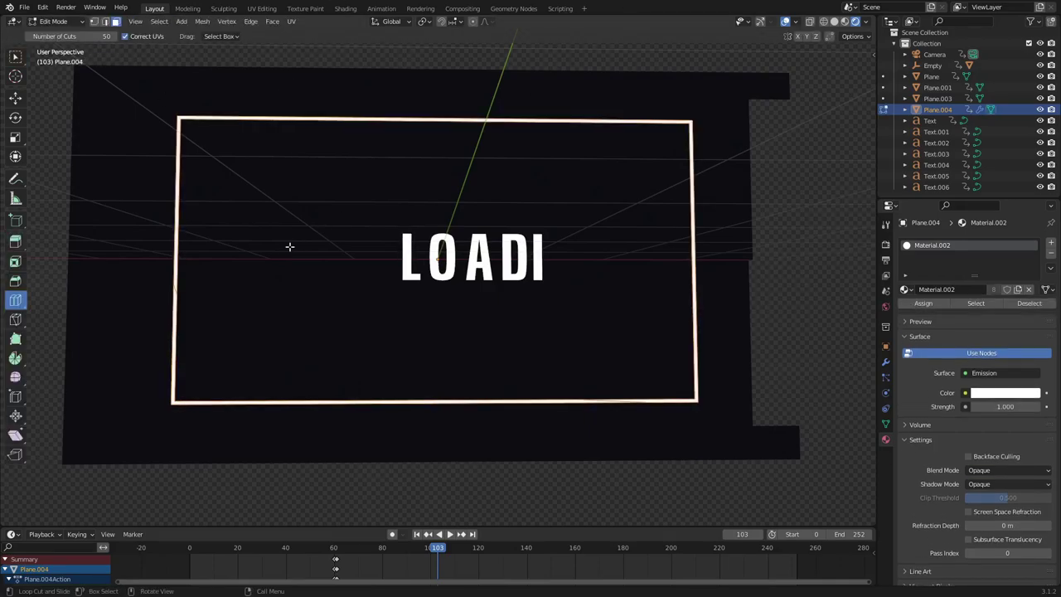
- Examine the subdivisions of the white frame's mesh up close and display its modifier settings in Object Mode
{"action": "scroll", "coordinate": [218, 332], "scroll_direction": "up", "scroll_amount": 10}
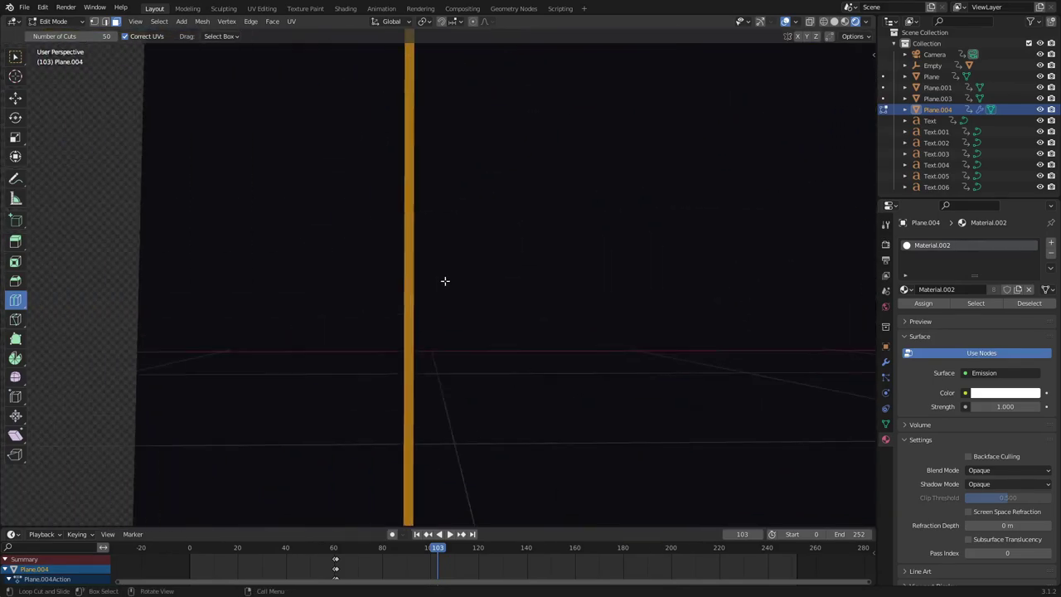
{"action": "scroll", "coordinate": [316, 287], "scroll_direction": "up", "scroll_amount": 3}
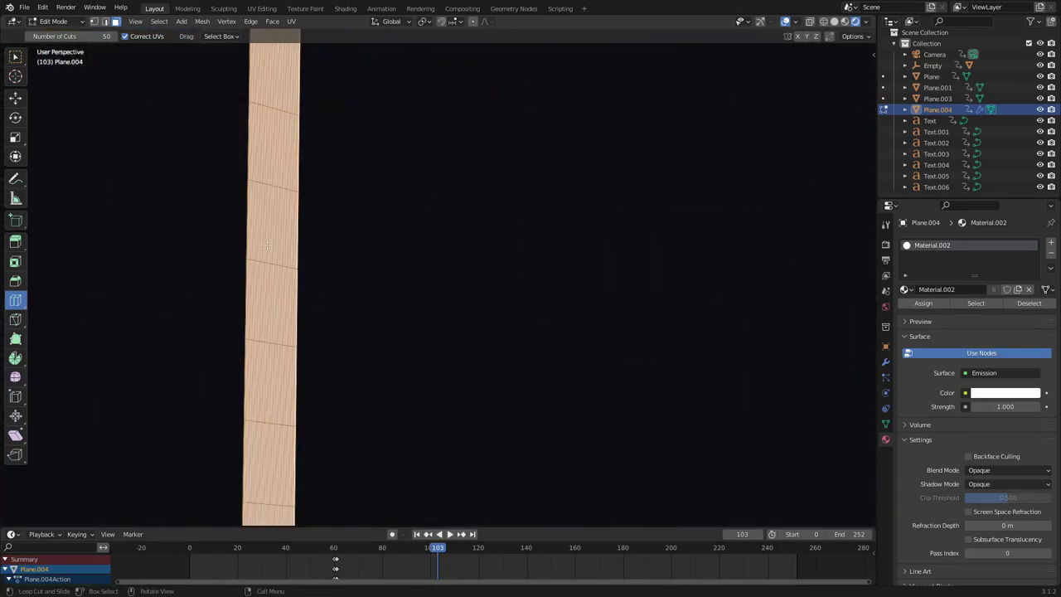
{"action": "scroll", "coordinate": [373, 216], "scroll_direction": "down", "scroll_amount": 10}
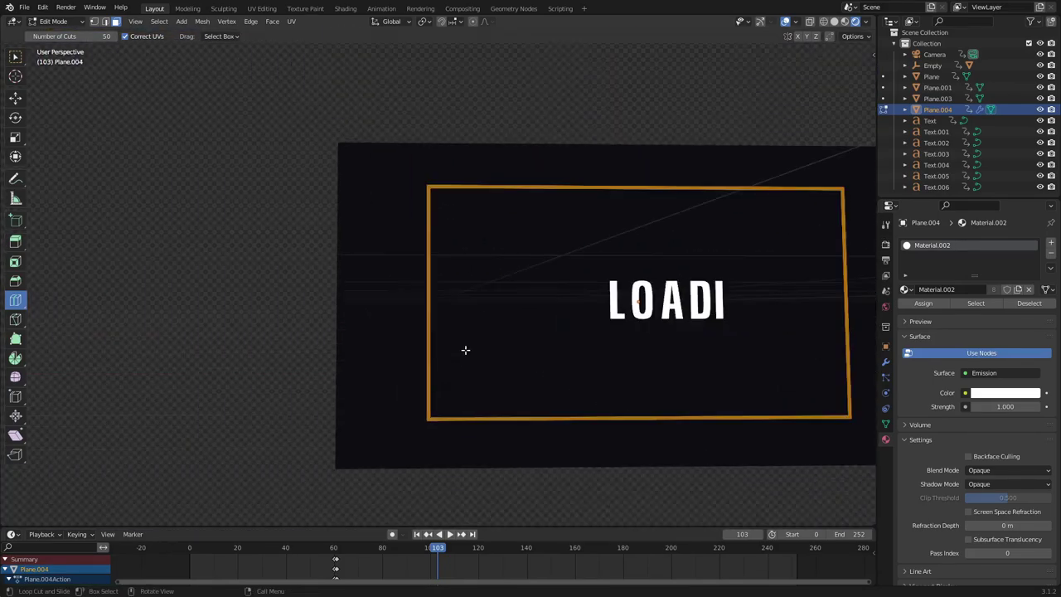
{"action": "scroll", "coordinate": [511, 318], "scroll_direction": "up", "scroll_amount": 4}
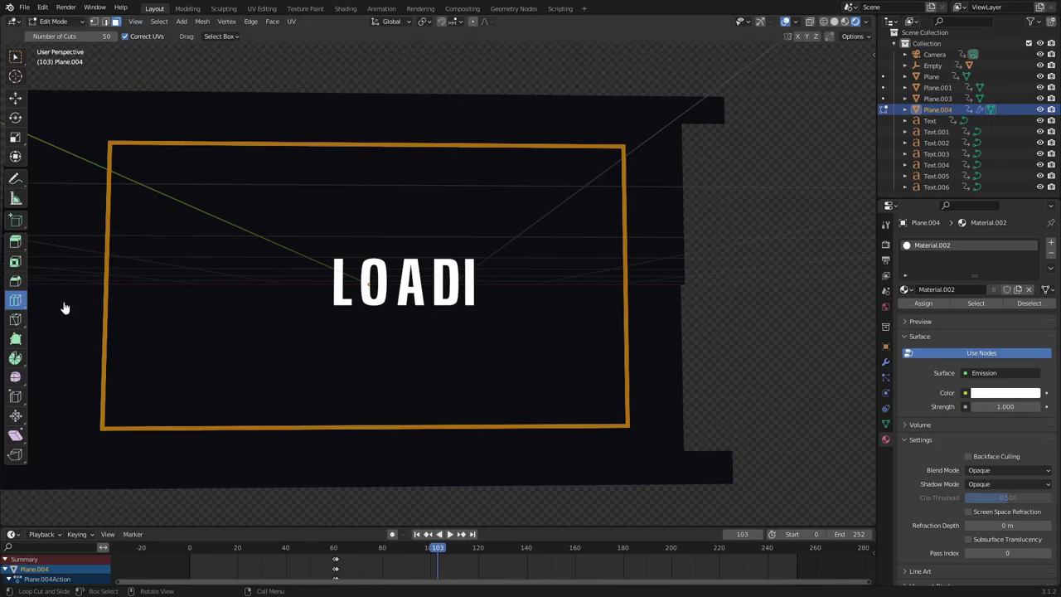
{"action": "left_click", "coordinate": [884, 362]}
{"action": "key", "text": "Tab"}
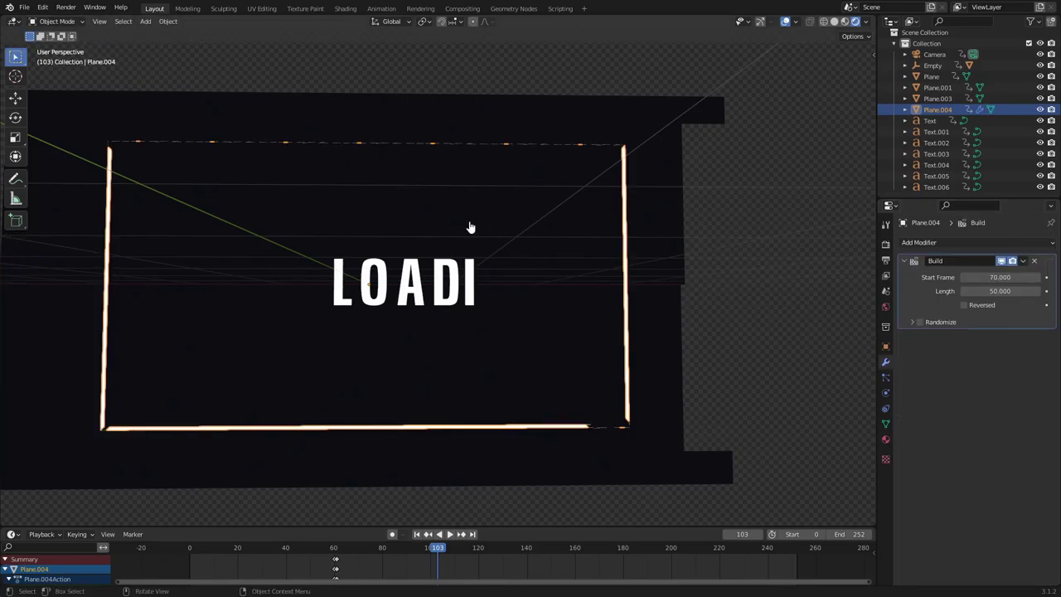
- Scrub to frame 126 to check the white frame's build animation and open the list of addable modifiers
{"action": "scroll", "coordinate": [270, 146], "scroll_direction": "up", "scroll_amount": 10}
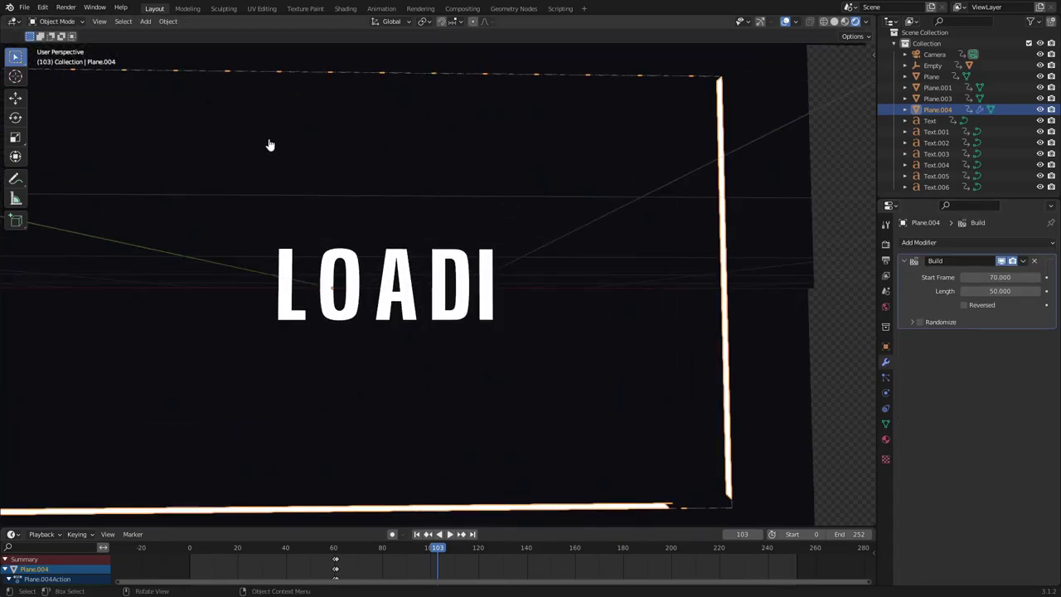
{"action": "middle_click_drag", "start_coordinate": [526, 401], "coordinate": [518, 180]}
{"action": "left_click_drag", "start_coordinate": [440, 548], "coordinate": [493, 548]}
{"action": "scroll", "coordinate": [613, 353], "scroll_direction": "up", "scroll_amount": 2}
{"action": "middle_click_drag", "start_coordinate": [655, 351], "coordinate": [637, 351], "text": "shift"}
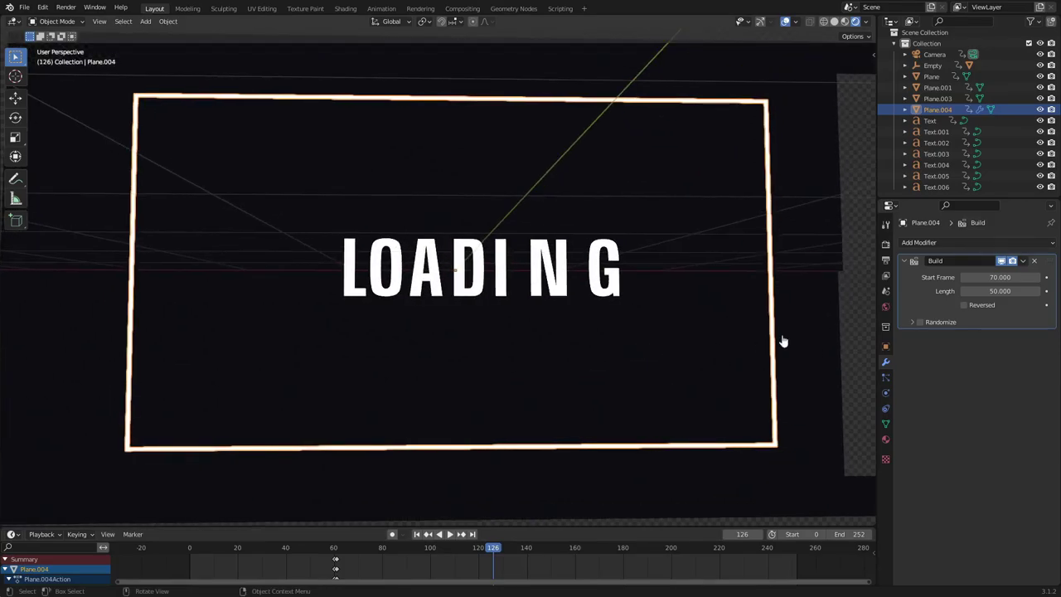
{"action": "left_click", "coordinate": [945, 243]}
- Enable Randomize on the white frame's Build modifier, hide the viewport overlays and play the animation from frame 77
{"action": "key", "text": "space"}
{"action": "mouse_move", "coordinate": [377, 549]}
{"action": "left_mouse_down"}
{"action": "mouse_move", "coordinate": [327, 550]}
{"action": "mouse_move", "coordinate": [489, 557]}
{"action": "mouse_move", "coordinate": [343, 558]}
{"action": "mouse_move", "coordinate": [375, 550]}
{"action": "left_mouse_up"}
{"action": "left_click", "coordinate": [786, 21]}
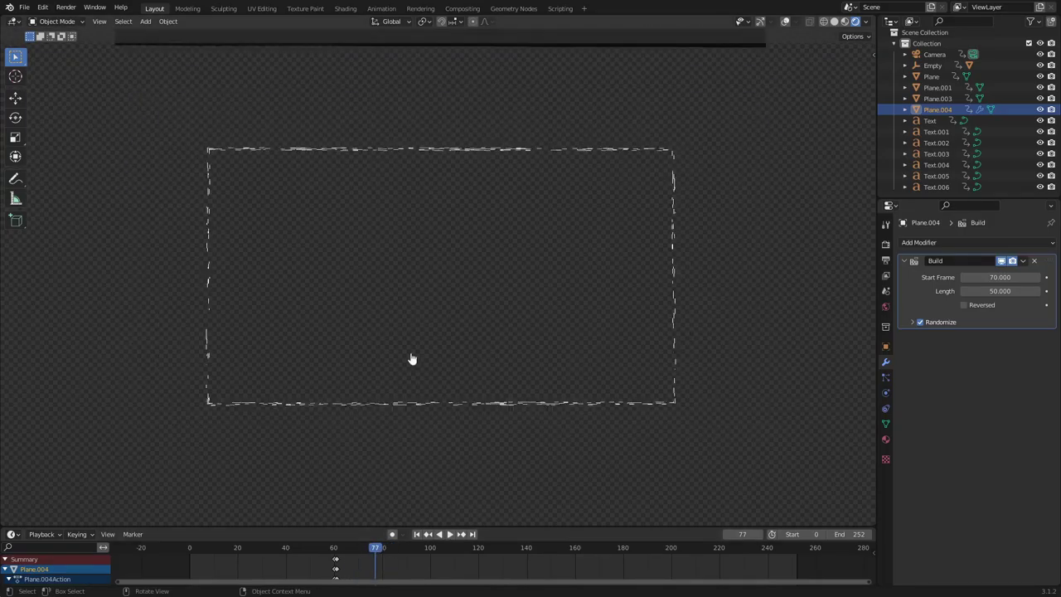
{"action": "key", "text": "space"}
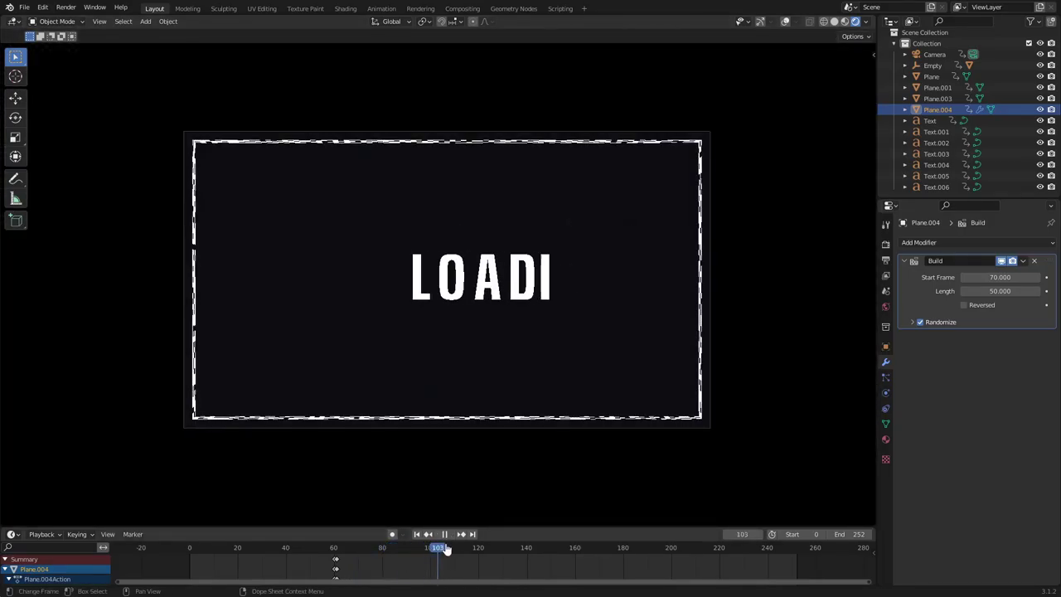
{"action": "key", "text": "space"}
- Disable Randomize on the Build modifier and replay the frame's build animation from about frame 80
{"action": "left_click", "coordinate": [920, 321]}
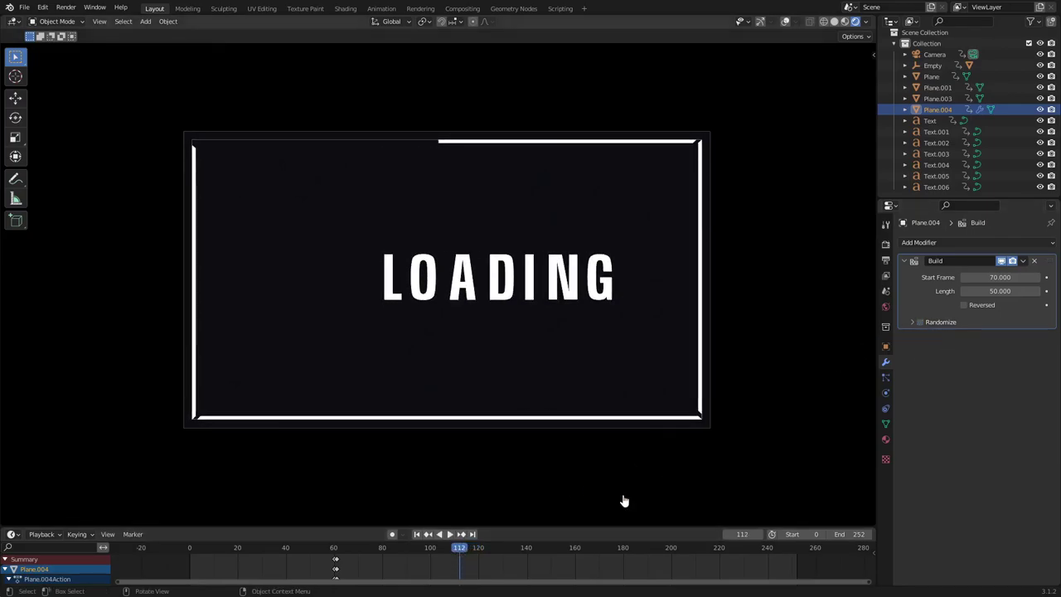
{"action": "left_click_drag", "start_coordinate": [460, 549], "coordinate": [384, 562]}
{"action": "key", "text": "space"}
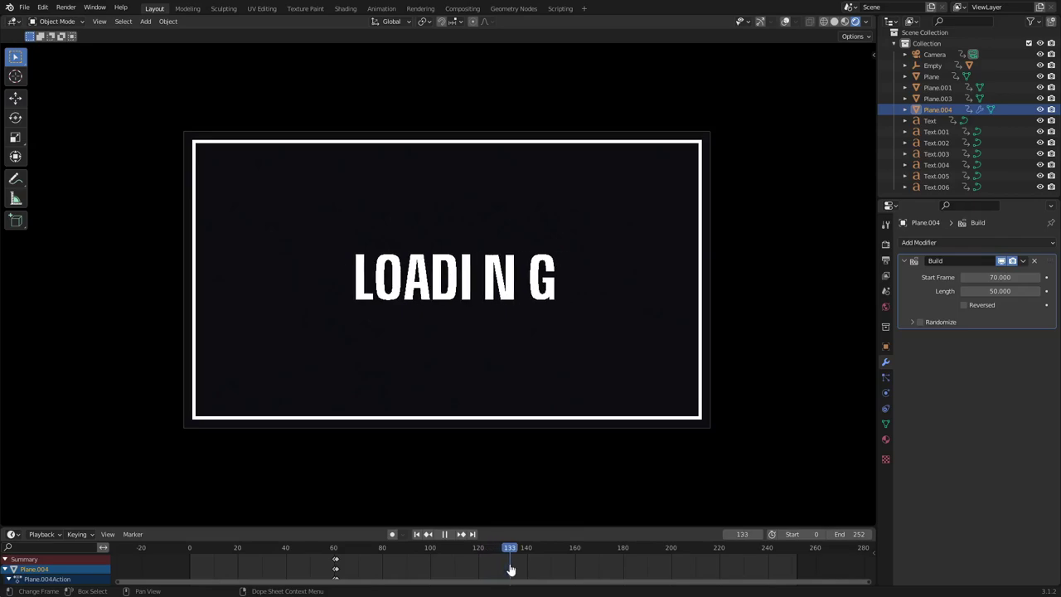
{"action": "key", "text": "space"}
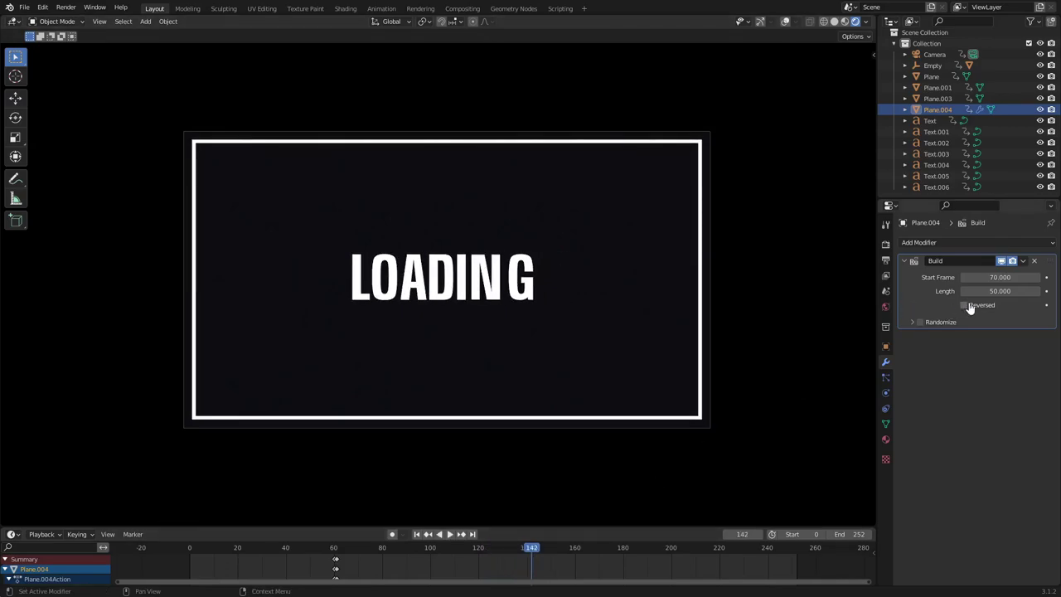
- Enable Reversed on the Build modifier and play the animation from about frame 63
{"action": "left_click", "coordinate": [970, 306]}
{"action": "mouse_move", "coordinate": [355, 554]}
{"action": "left_mouse_down"}
{"action": "mouse_move", "coordinate": [317, 561]}
{"action": "mouse_move", "coordinate": [343, 566]}
{"action": "left_mouse_up"}
{"action": "key", "text": "space"}
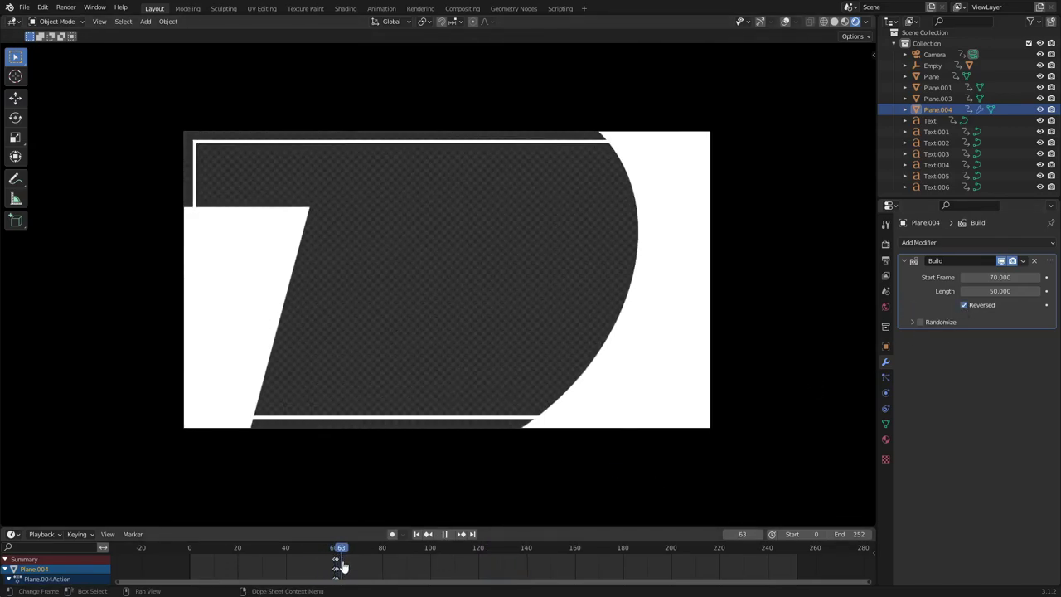
{"action": "left_click_drag", "start_coordinate": [438, 574], "coordinate": [416, 577]}
{"action": "key", "text": "space"}
- Enable Randomize alongside Reversed on the Build modifier and preview the effect from about frame 75
{"action": "left_click", "coordinate": [919, 322]}
{"action": "left_click", "coordinate": [370, 554]}
{"action": "key", "text": "space"}
{"action": "key", "text": "space"}
- Show the viewport overlays again and duplicate the white frame in place
{"action": "left_click", "coordinate": [787, 23]}
{"action": "middle_click_drag", "start_coordinate": [444, 253], "coordinate": [477, 266]}
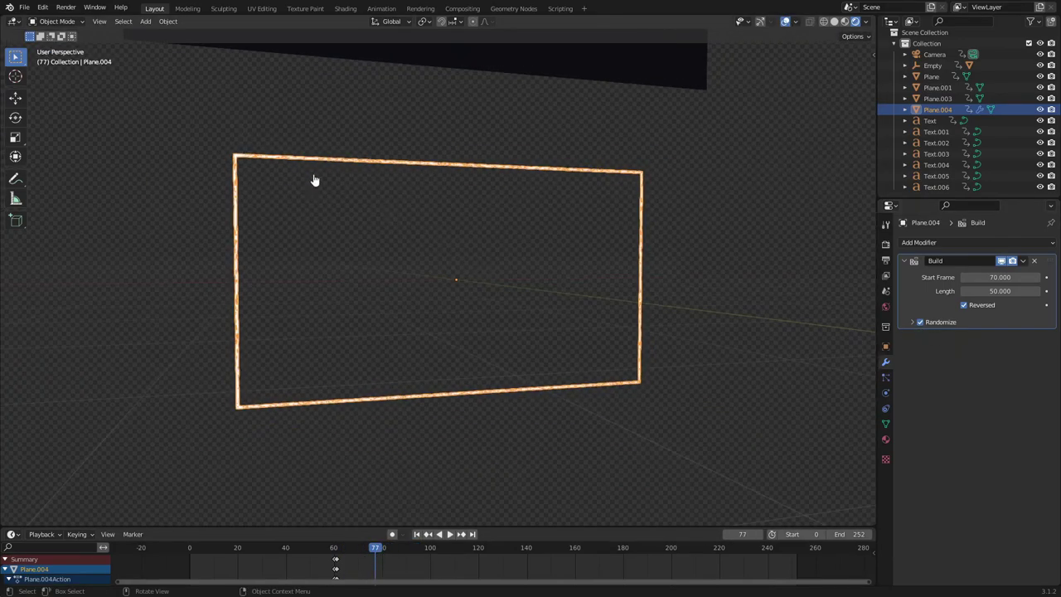
{"action": "scroll", "coordinate": [301, 172], "scroll_direction": "up", "scroll_amount": 1}
{"action": "key", "text": "g"}
{"action": "right_click", "coordinate": [273, 238]}
{"action": "key", "text": "shift+d"}
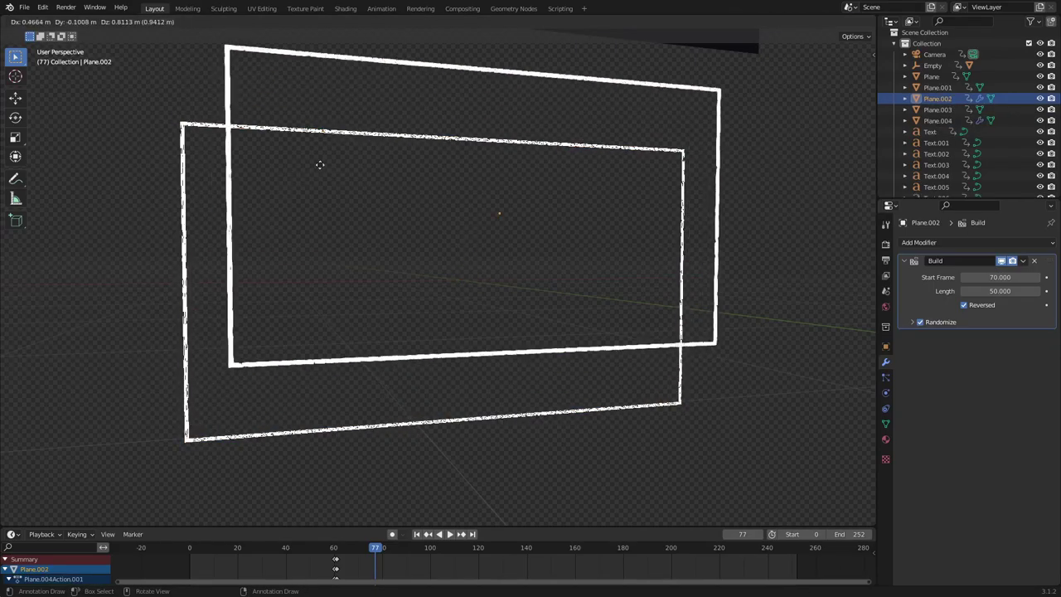
{"action": "right_click", "coordinate": [326, 221]}
- Move the duplicated frame's keyframes to about frame 155, set its Build start frame to 155 and preview it
{"action": "left_click_drag", "start_coordinate": [373, 572], "coordinate": [560, 578]}
{"action": "left_click_drag", "start_coordinate": [510, 548], "coordinate": [564, 563]}
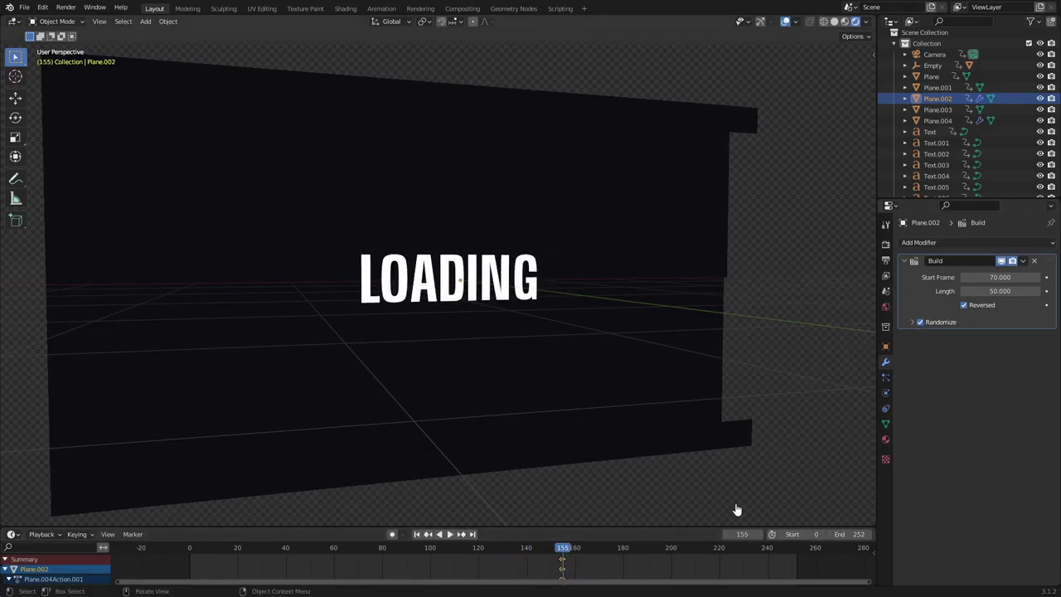
{"action": "left_click", "coordinate": [1000, 277]}
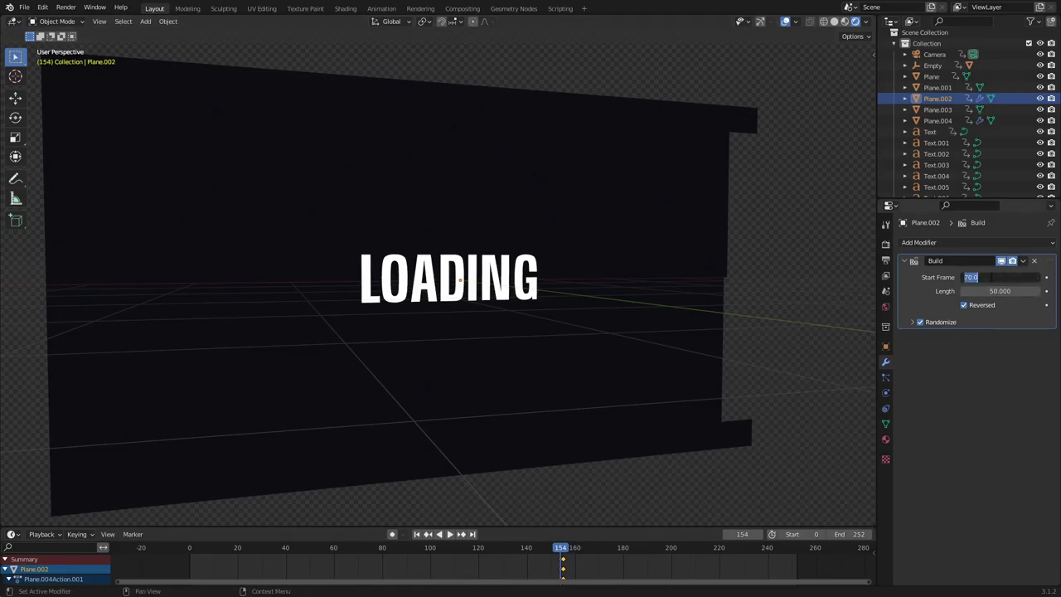
{"action": "key", "text": "Return"}
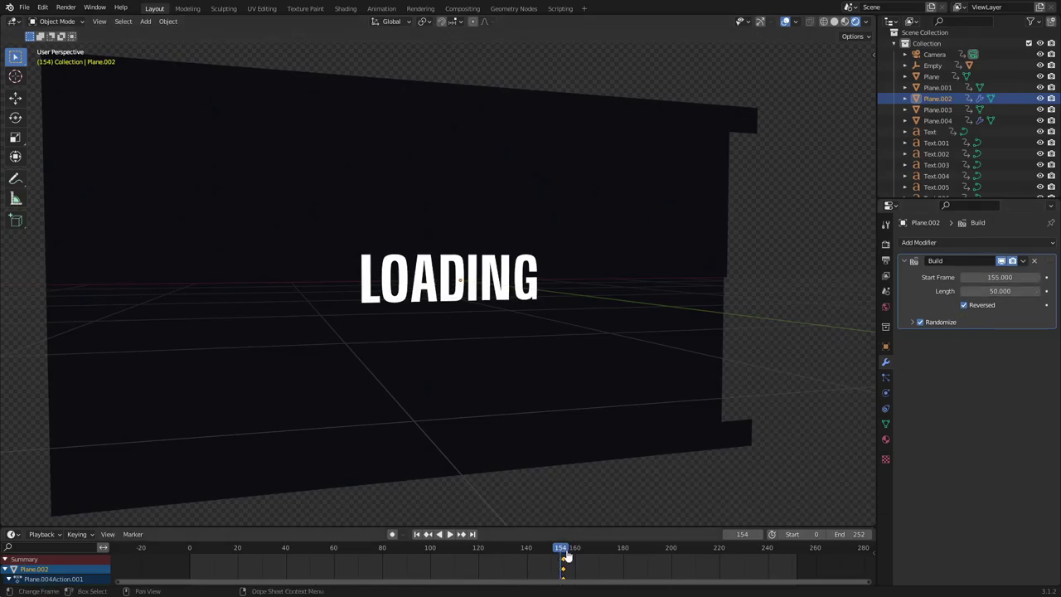
{"action": "key", "text": "space"}
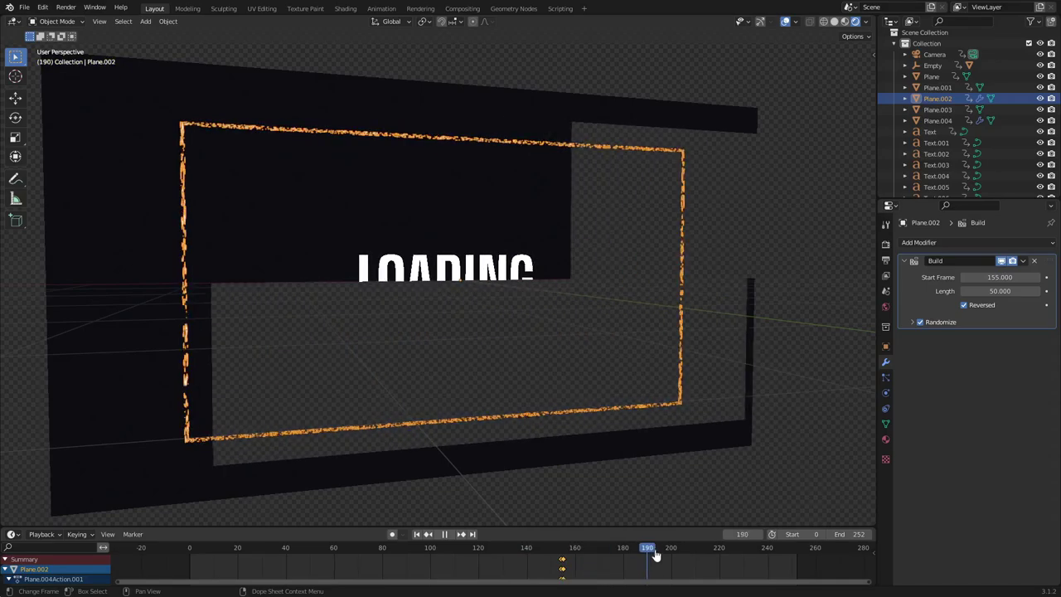
- Turn off Randomize on the duplicated frame's Build modifier and scrub back to the start of the white frame's animation
{"action": "left_click", "coordinate": [919, 322]}
{"action": "left_click_drag", "start_coordinate": [613, 558], "coordinate": [345, 564]}
{"action": "key", "text": "space"}
- Turn off Randomize on the original white frame's Build modifier and play the animation from about frame 60
{"action": "left_click", "coordinate": [189, 276]}
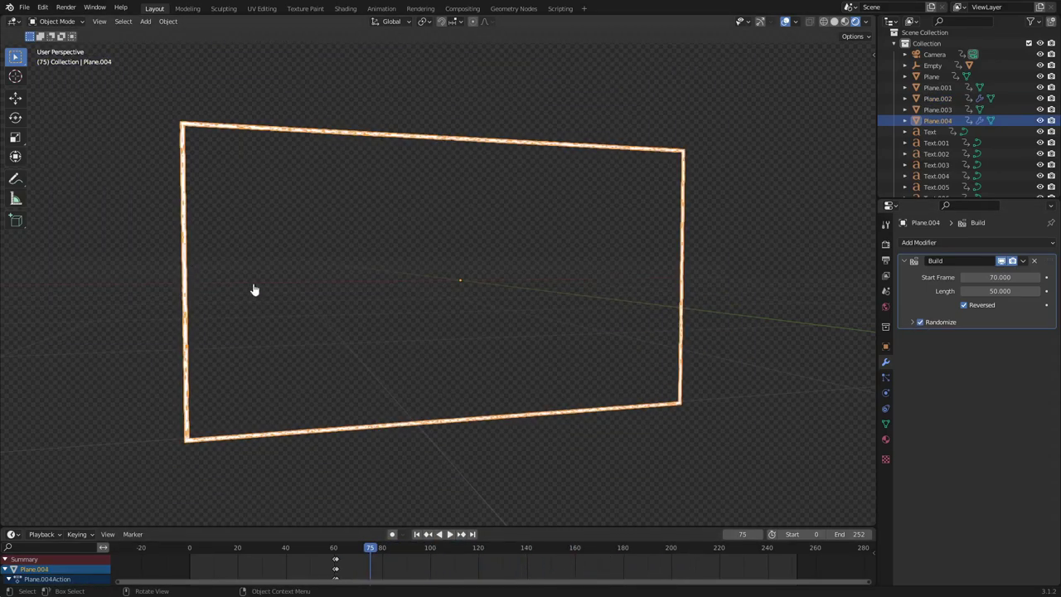
{"action": "left_click", "coordinate": [930, 323]}
{"action": "left_click", "coordinate": [920, 322]}
{"action": "left_click", "coordinate": [912, 322]}
{"action": "left_click", "coordinate": [330, 562]}
{"action": "key", "text": "space"}
{"action": "left_click_drag", "start_coordinate": [346, 556], "coordinate": [329, 583]}
{"action": "key", "text": "space"}
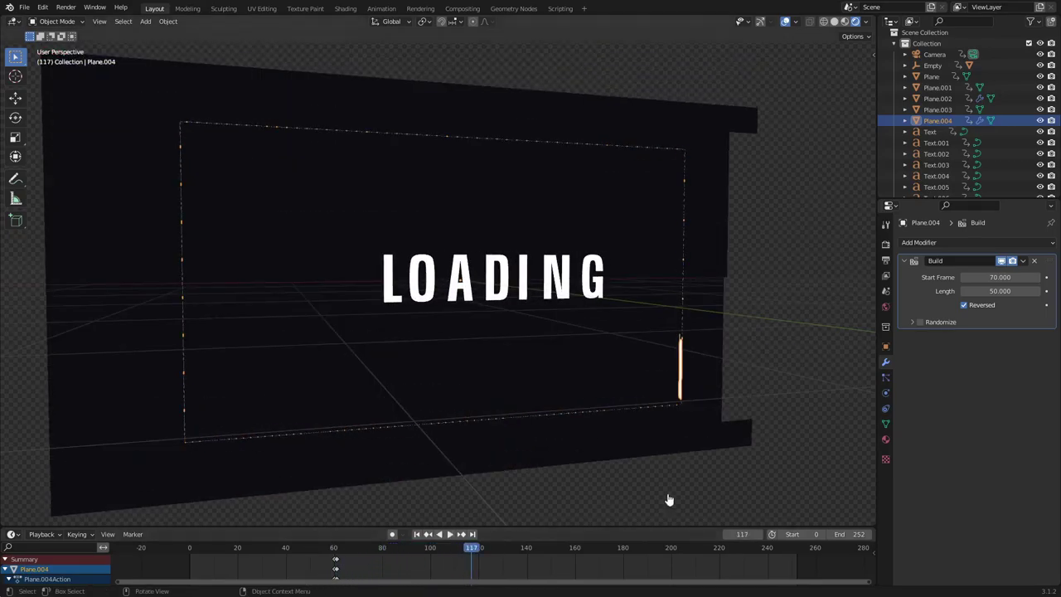
- Disable Reversed on the original white frame's Build modifier and preview the animation through the camera
{"action": "left_click", "coordinate": [965, 305]}
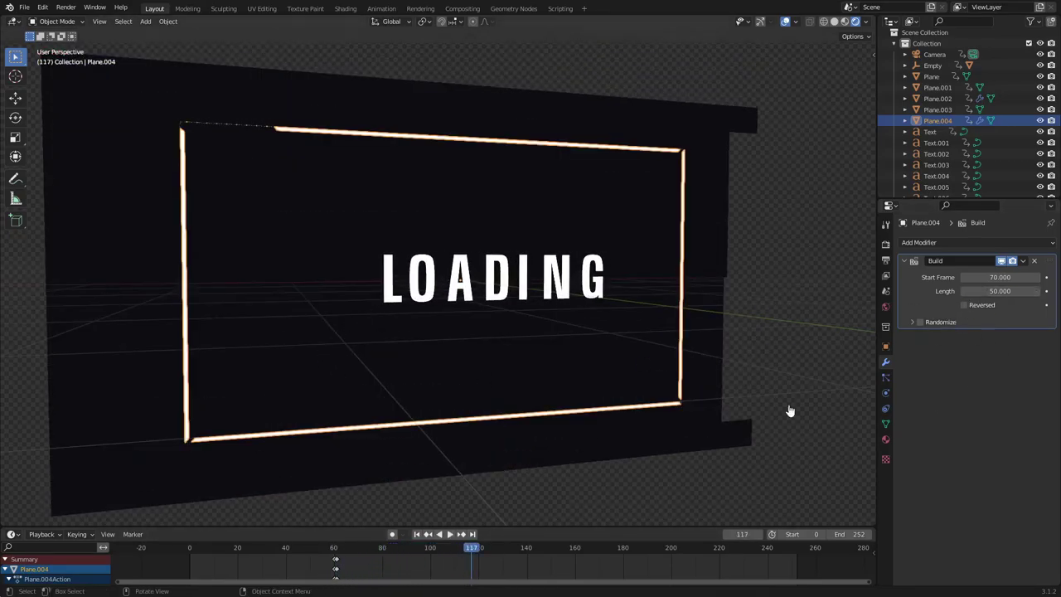
{"action": "left_click_drag", "start_coordinate": [307, 554], "coordinate": [357, 564]}
{"action": "key", "text": "space"}
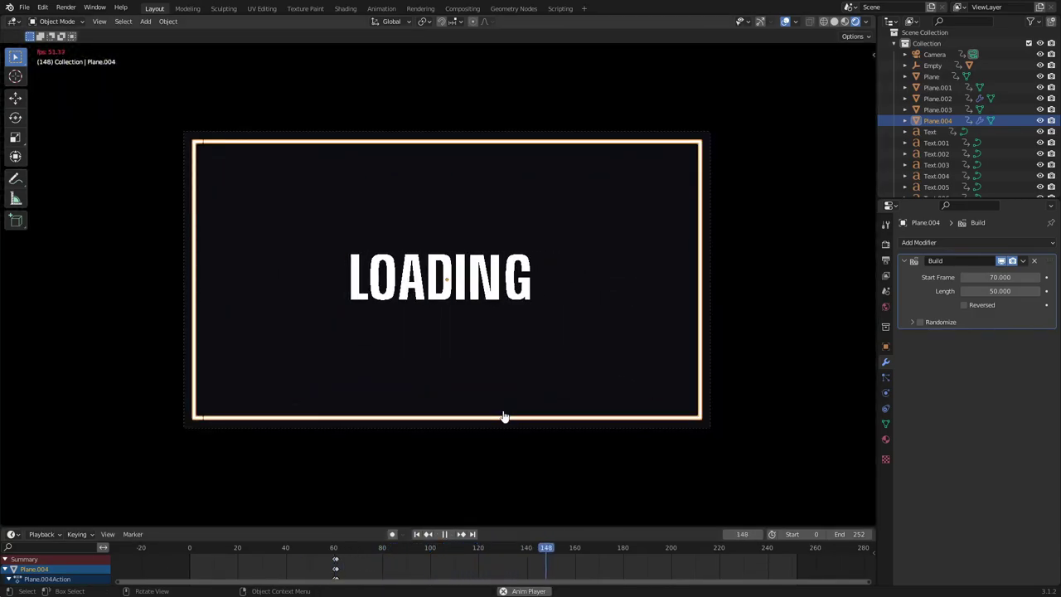
{"action": "key", "text": "space"}
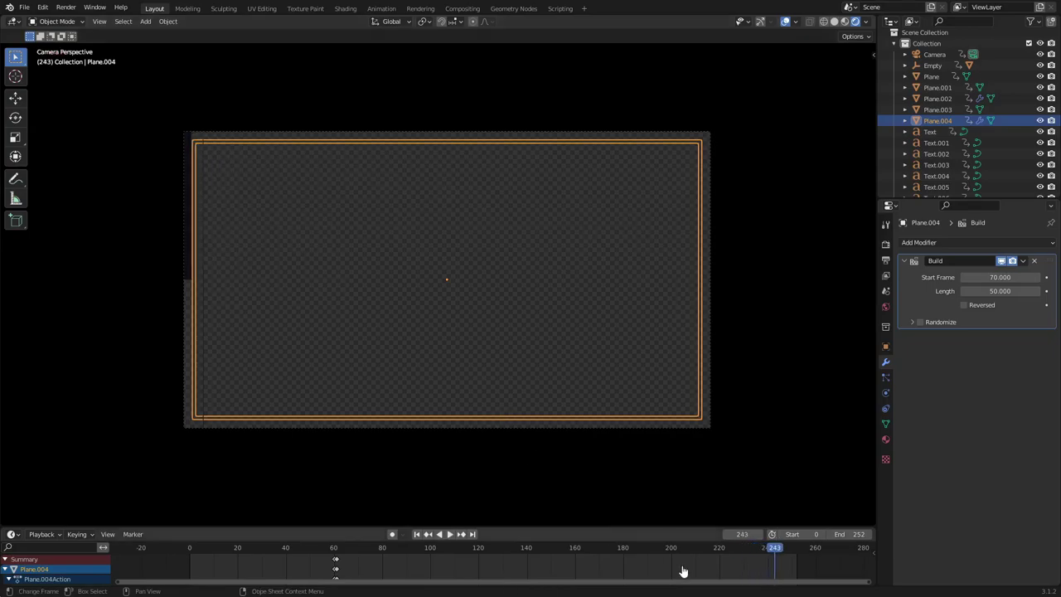
{"action": "key", "text": "space"}
{"action": "left_click_drag", "start_coordinate": [547, 557], "coordinate": [492, 557]}
{"action": "key", "text": "space"}
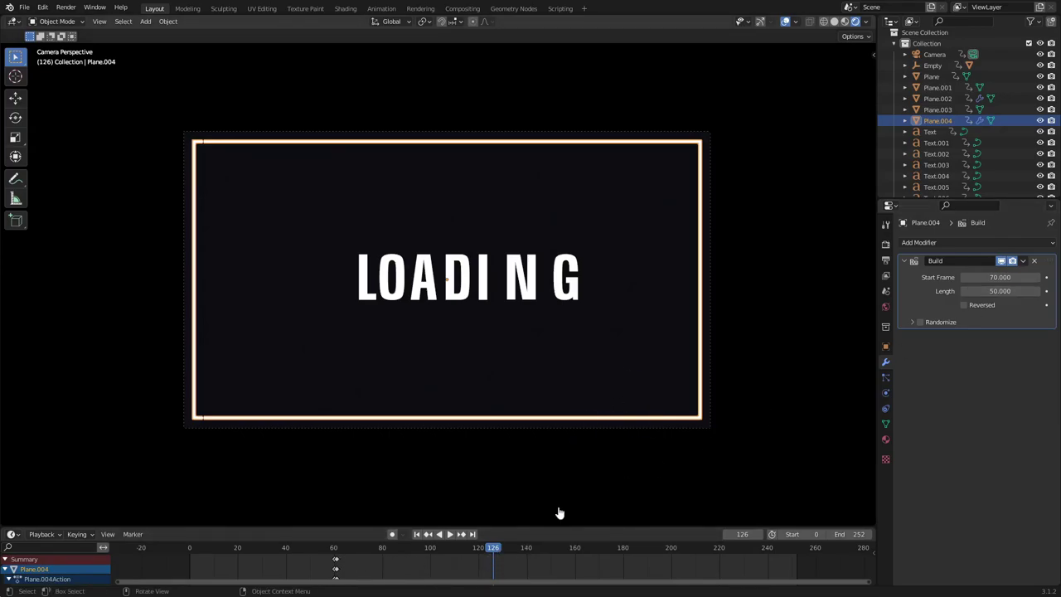
- Insert a scale keyframe for the original white frame at frame 130
{"action": "left_click_drag", "start_coordinate": [495, 553], "coordinate": [503, 554]}
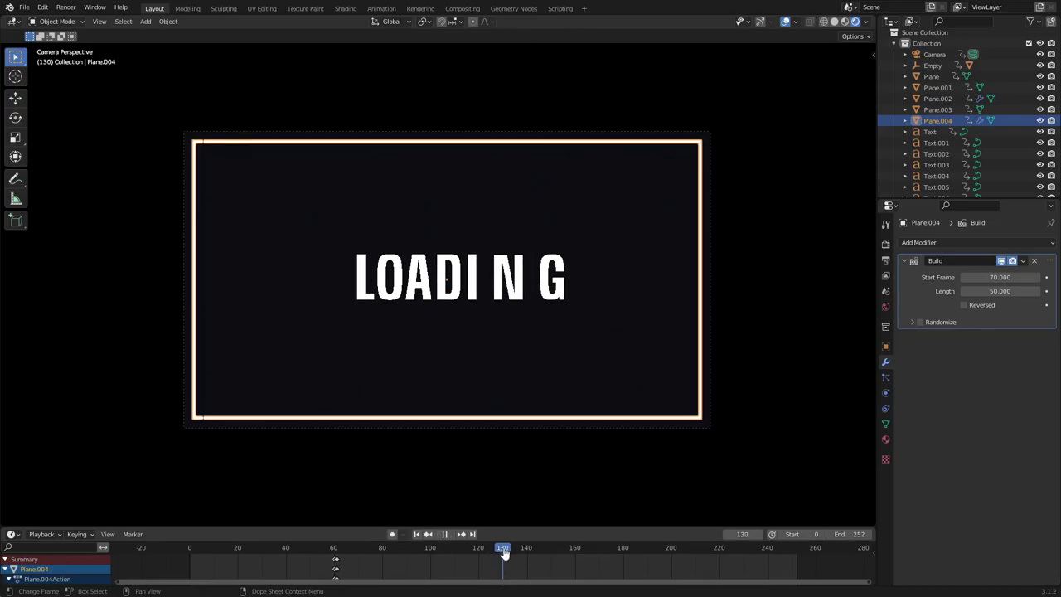
{"action": "key", "text": "i"}
{"action": "left_click", "coordinate": [560, 269]}
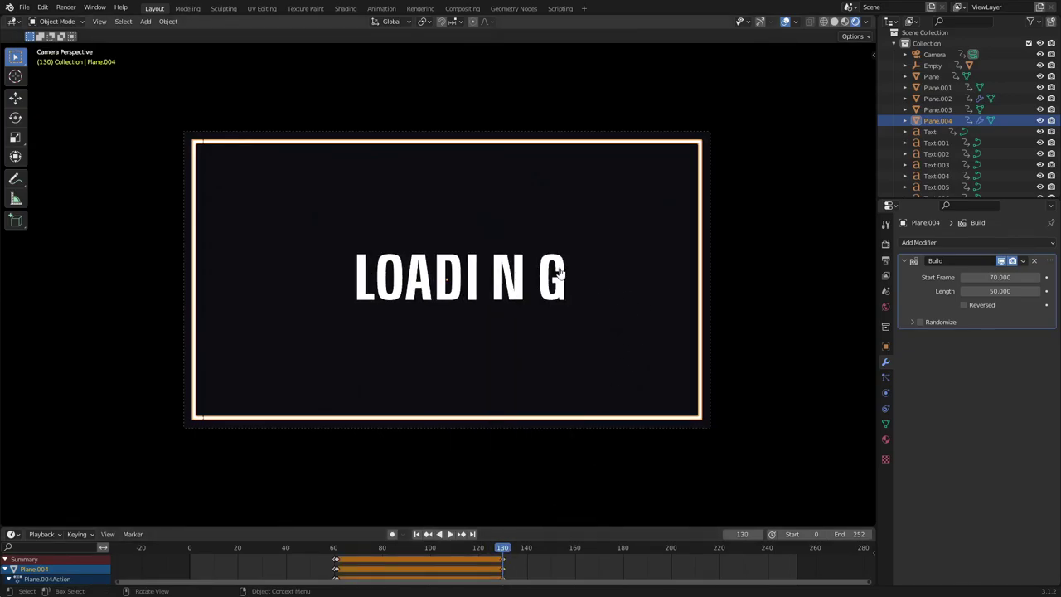
- Scale the original white frame to 0 at frame 131 and insert a scale keyframe there
{"action": "key", "text": "Right"}
{"action": "key", "text": "s"}
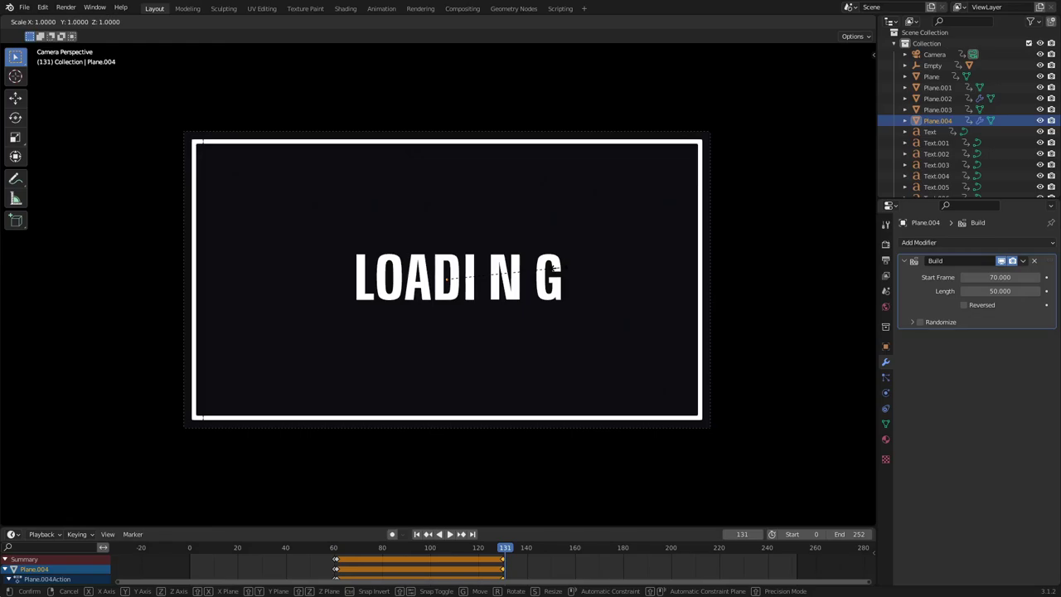
{"action": "key", "text": "0"}
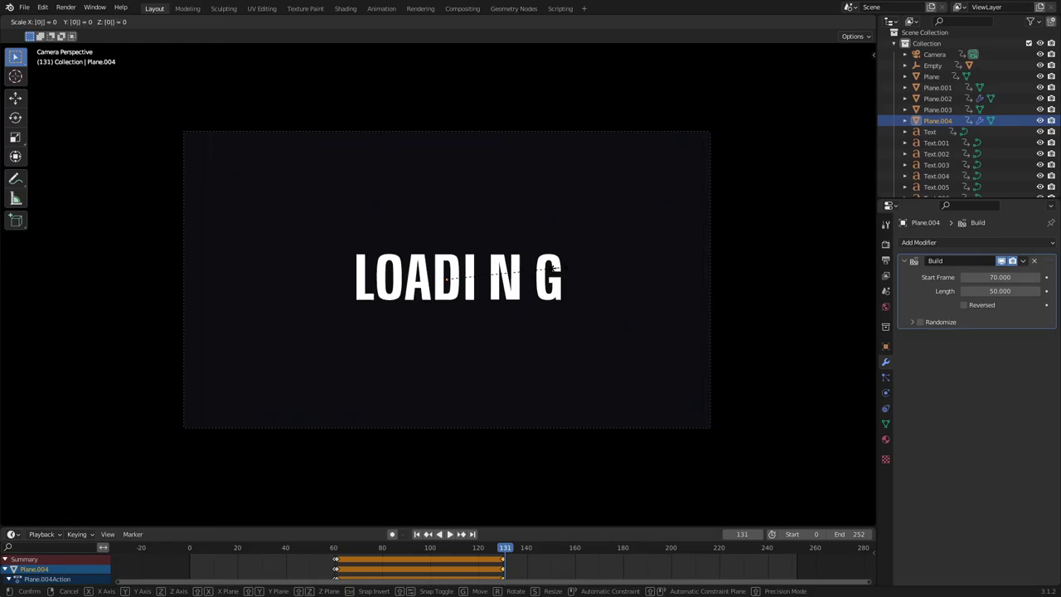
{"action": "key", "text": "Return"}
{"action": "key", "text": "i"}
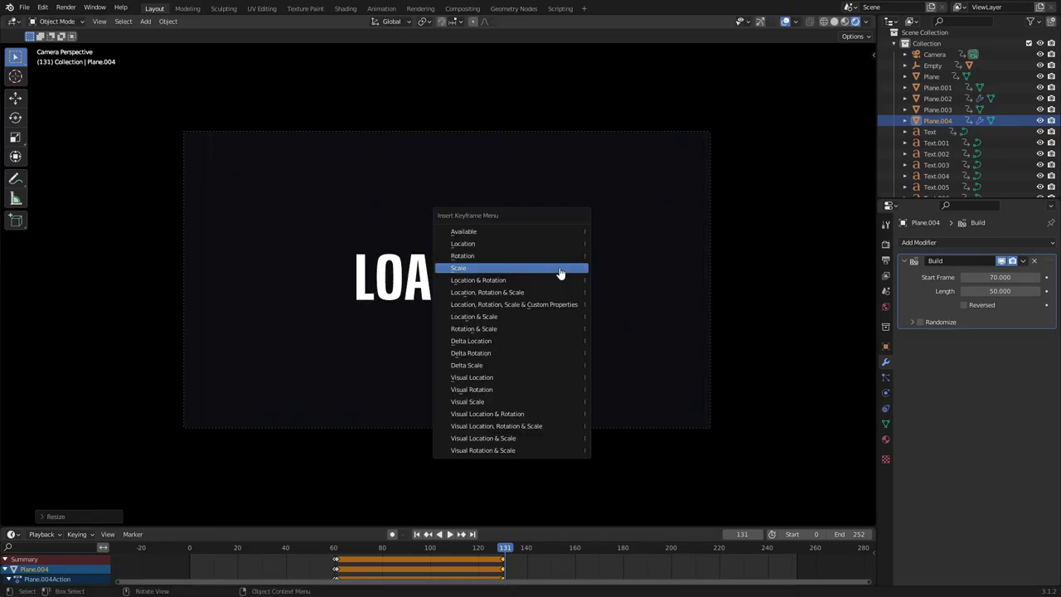
{"action": "left_click", "coordinate": [560, 273]}
- Select the duplicated white frame and move its two keyframes back 25 frames, to frames 129 and 130
{"action": "left_click_drag", "start_coordinate": [516, 551], "coordinate": [581, 552]}
{"action": "left_click", "coordinate": [461, 423]}
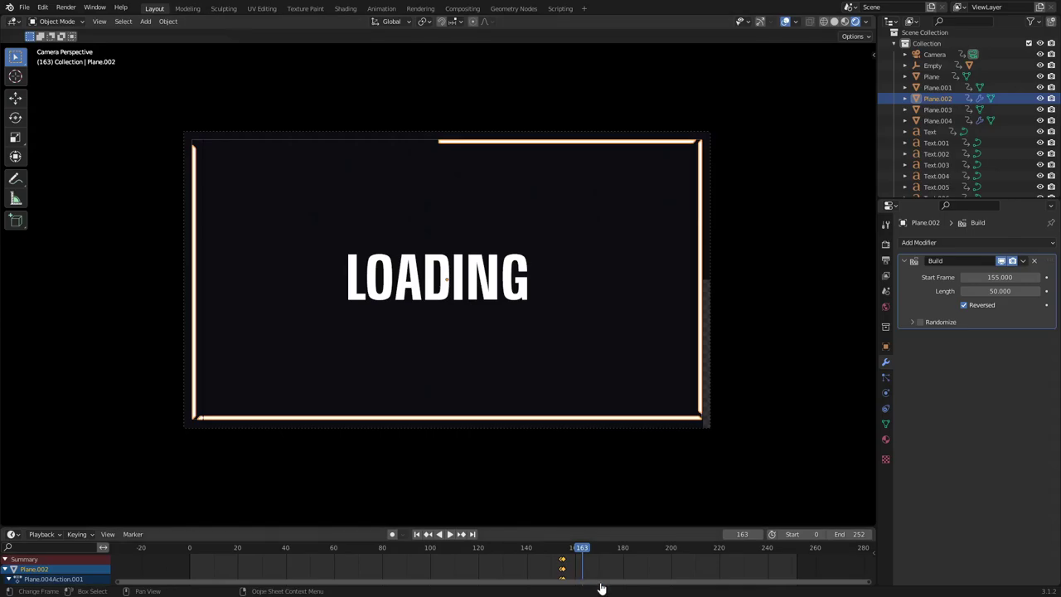
{"action": "left_click_drag", "start_coordinate": [470, 552], "coordinate": [502, 560]}
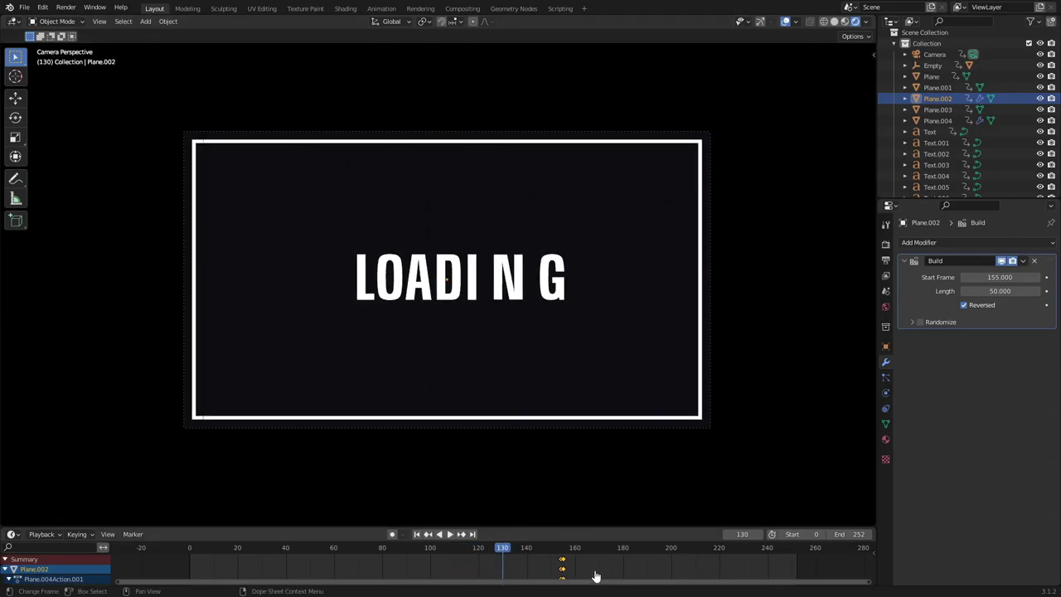
{"action": "scroll", "coordinate": [565, 572], "scroll_direction": "up", "scroll_amount": 14}
{"action": "middle_click_drag", "start_coordinate": [697, 574], "coordinate": [498, 587]}
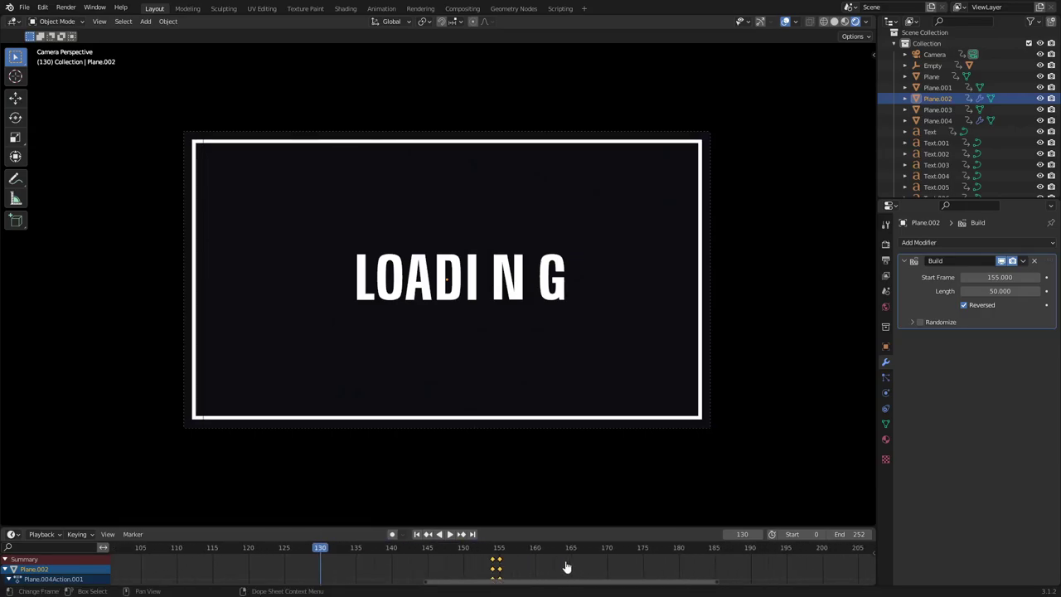
{"action": "key", "text": "g"}
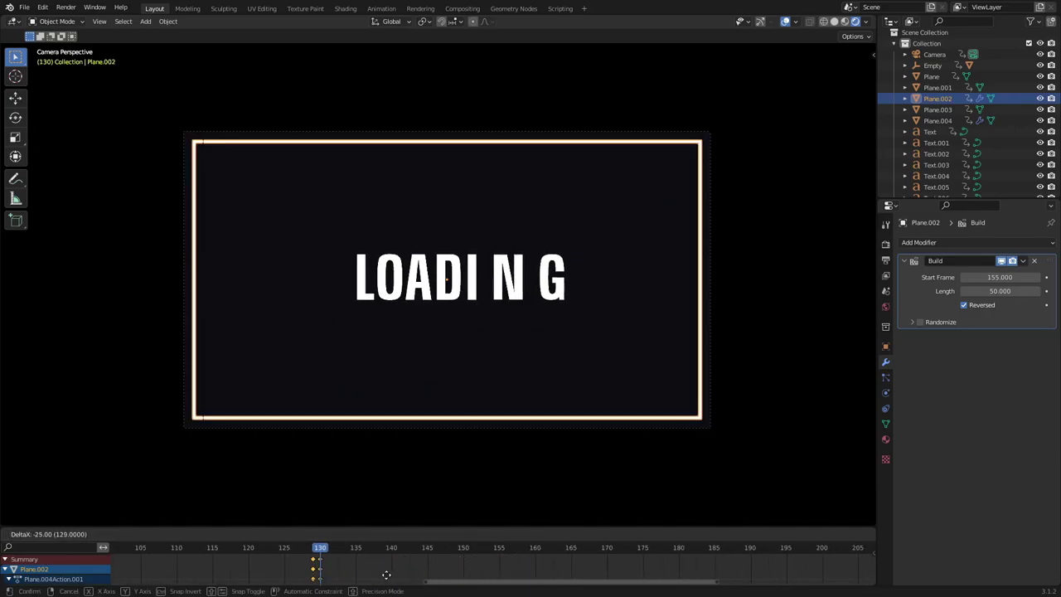
{"action": "left_click", "coordinate": [387, 576]}
- Play and scrub the animation from about frame 98 to check the handover between the two white frames
{"action": "left_click_drag", "start_coordinate": [291, 552], "coordinate": [272, 579]}
{"action": "scroll", "coordinate": [282, 572], "scroll_direction": "down", "scroll_amount": 5}
{"action": "left_click", "coordinate": [308, 553]}
{"action": "key", "text": "space"}
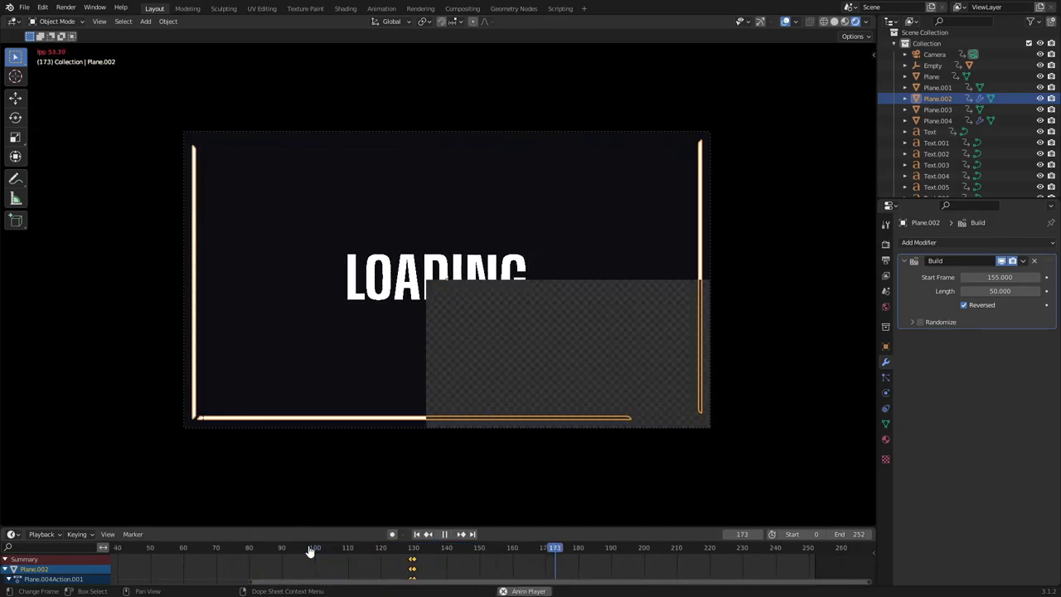
{"action": "left_click_drag", "start_coordinate": [310, 552], "coordinate": [582, 552]}
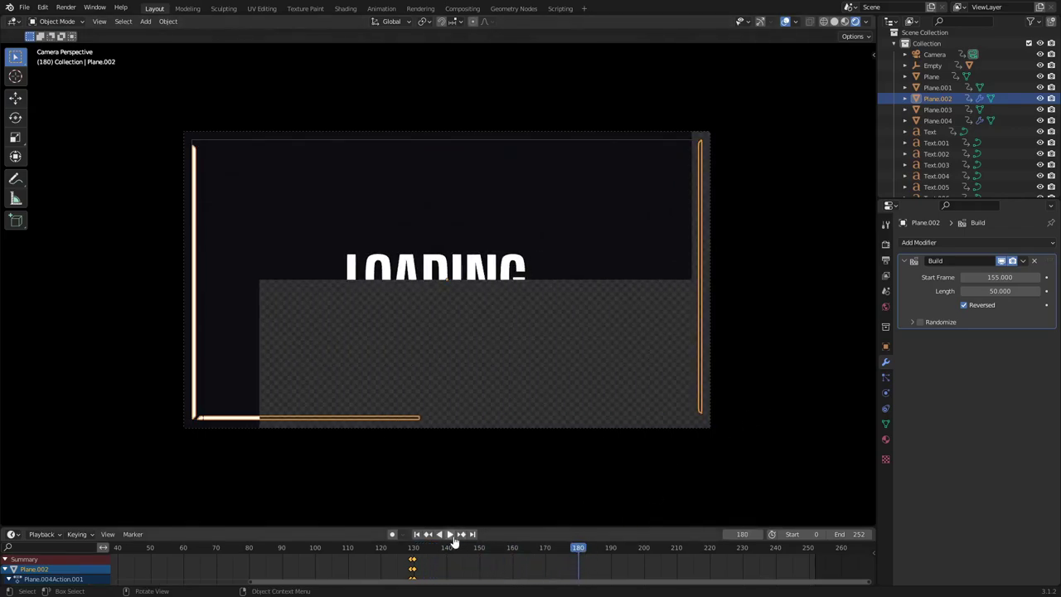
{"action": "left_click", "coordinate": [411, 553]}
{"action": "left_click_drag", "start_coordinate": [410, 554], "coordinate": [525, 549]}
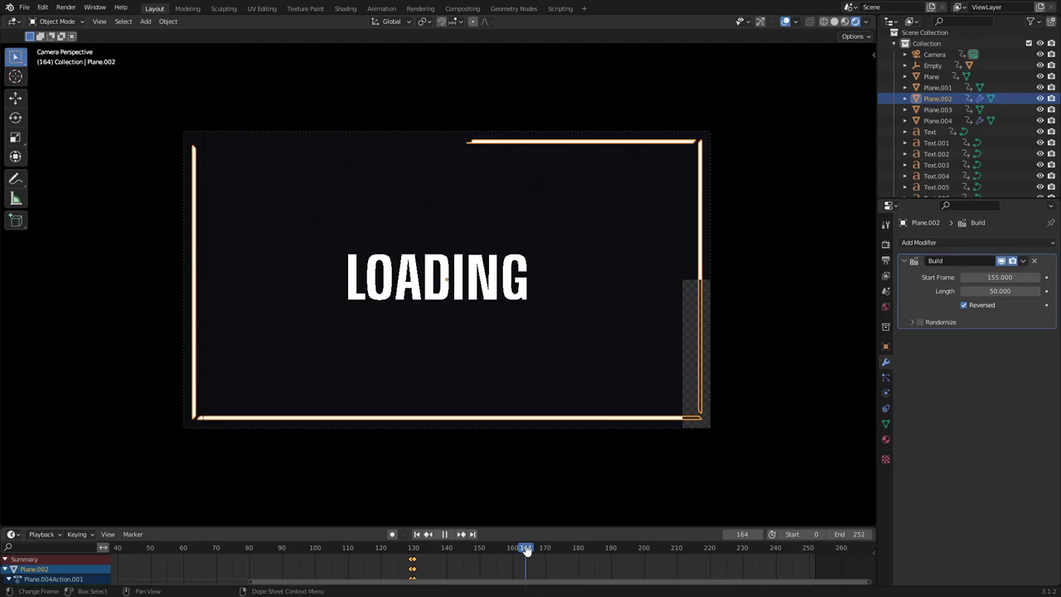
- Set the duplicated frame's Build length to 30 and play the animation from about frame 118
{"action": "double_click", "coordinate": [999, 291]}
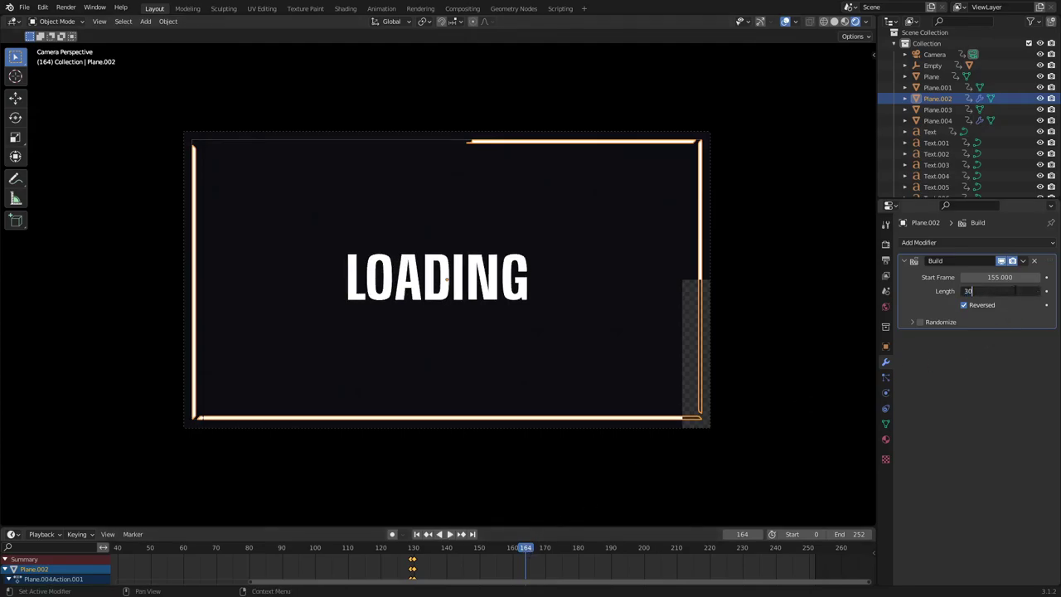
{"action": "type", "text": "30"}
{"action": "key", "text": "Return"}
{"action": "left_click", "coordinate": [373, 552]}
{"action": "key", "text": "space"}
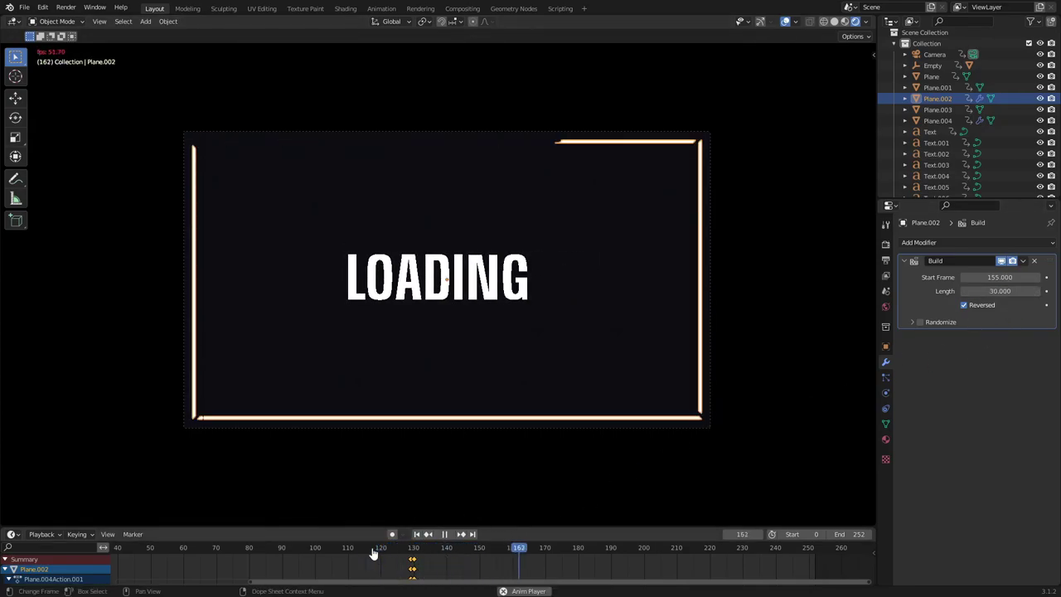
{"action": "key", "text": "space"}
- Hide the viewport overlays and preview how the white frame appears and disappears
{"action": "left_click_drag", "start_coordinate": [415, 553], "coordinate": [340, 570]}
{"action": "left_click", "coordinate": [786, 21]}
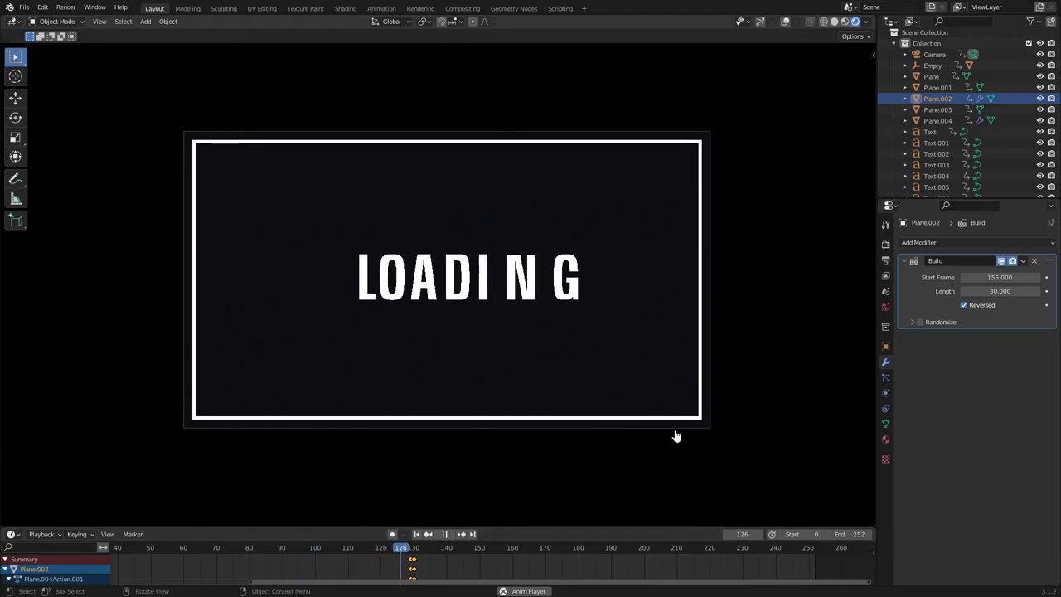
{"action": "key", "text": "space"}
{"action": "left_click", "coordinate": [432, 549]}
{"action": "key", "text": "space"}
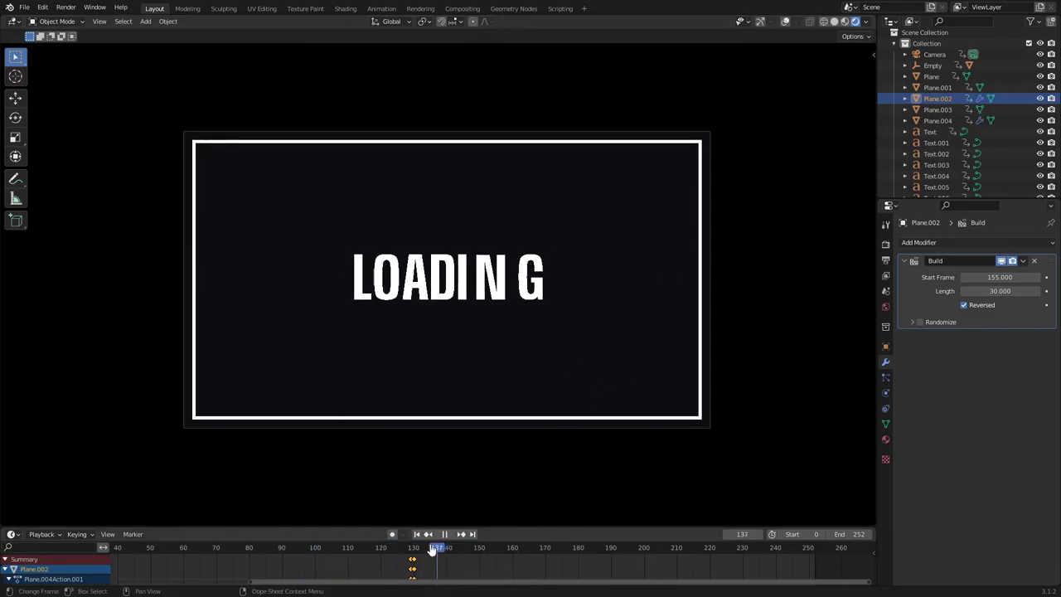
{"action": "mouse_move", "coordinate": [537, 554]}
{"action": "left_mouse_down"}
{"action": "mouse_move", "coordinate": [560, 554]}
{"action": "mouse_move", "coordinate": [535, 553]}
{"action": "left_mouse_up"}
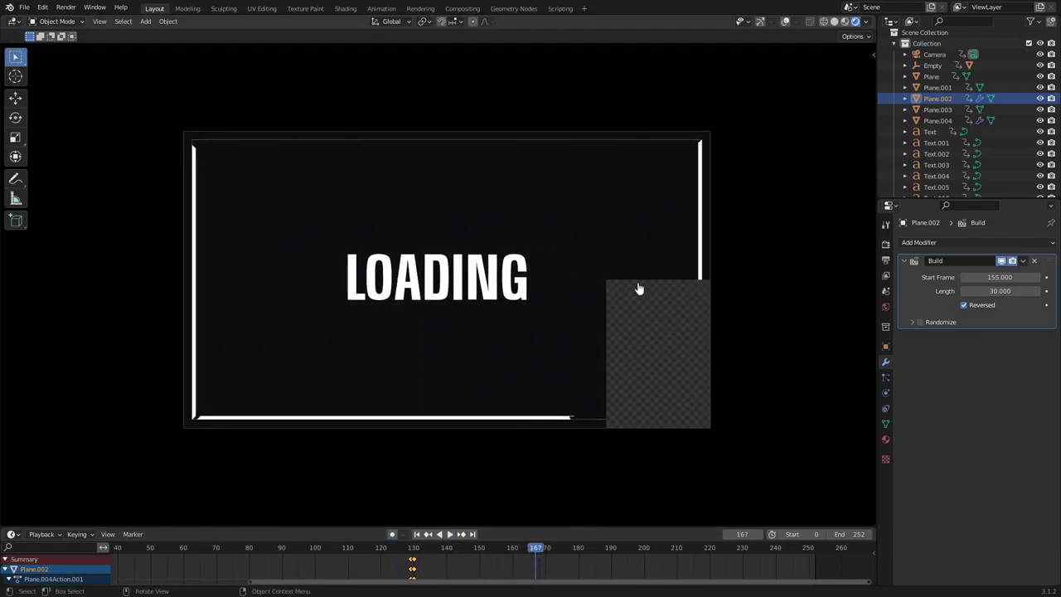
- Select the letter L, go to its keyframe at frame 89 and try out scaling and keyframing it
{"action": "left_click_drag", "start_coordinate": [357, 550], "coordinate": [342, 550]}
{"action": "left_click", "coordinate": [405, 298]}
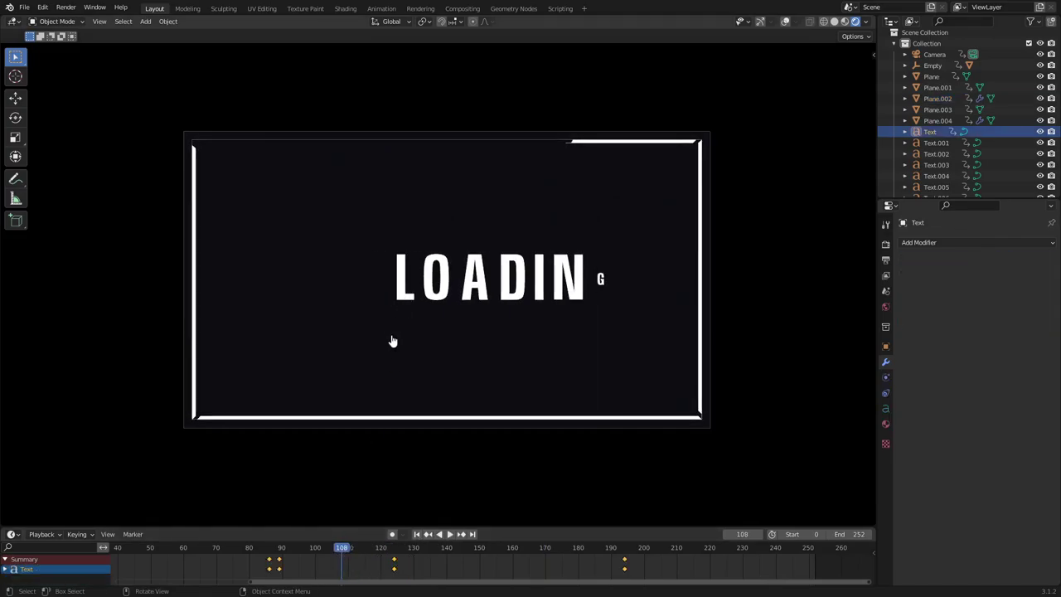
{"action": "left_click_drag", "start_coordinate": [263, 554], "coordinate": [278, 556]}
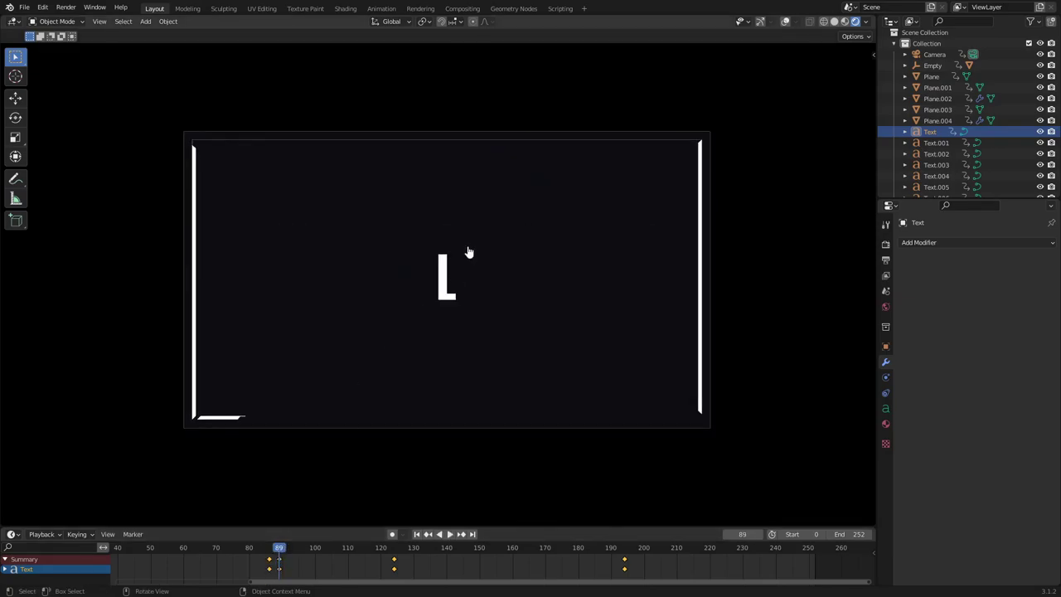
{"action": "key", "text": "s"}
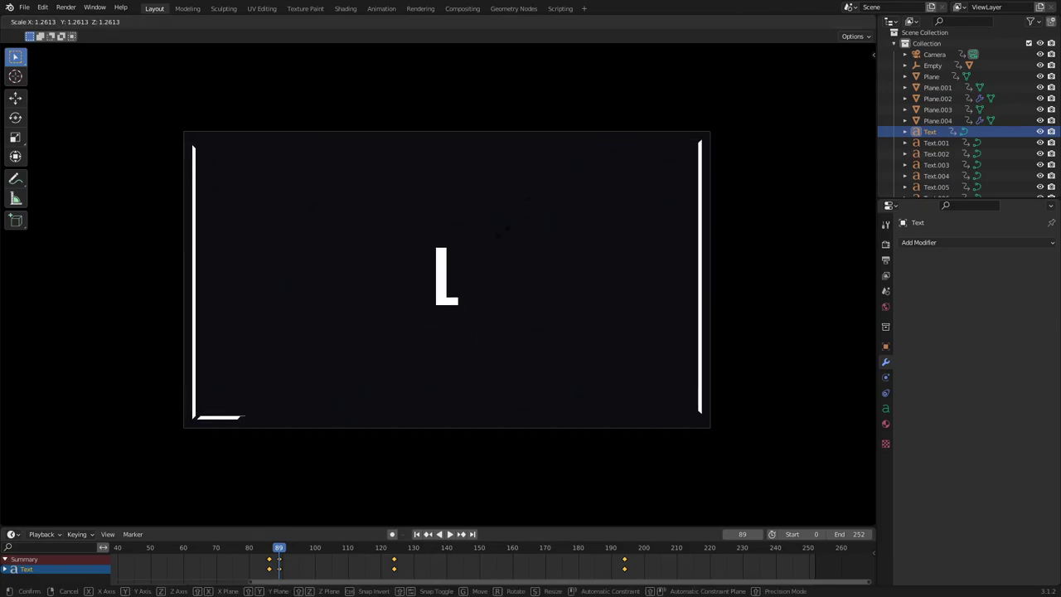
{"action": "right_click", "coordinate": [504, 235]}
{"action": "key", "text": "i"}
{"action": "left_click", "coordinate": [424, 253]}
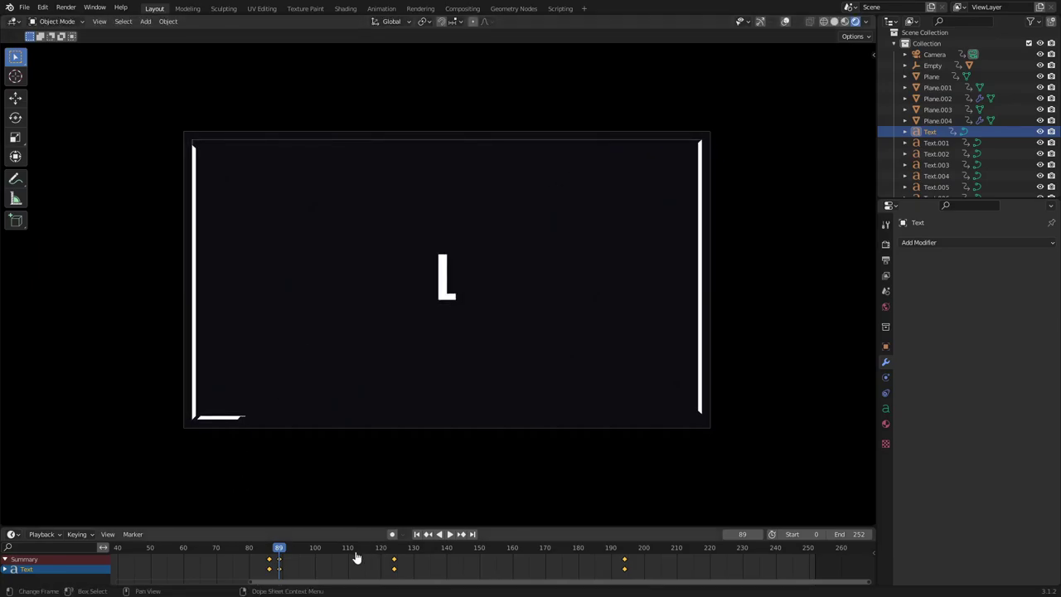
- Step through the letter L's keyframes at frames 89, 124 and 194 to examine how it moves
{"action": "key", "text": "space"}
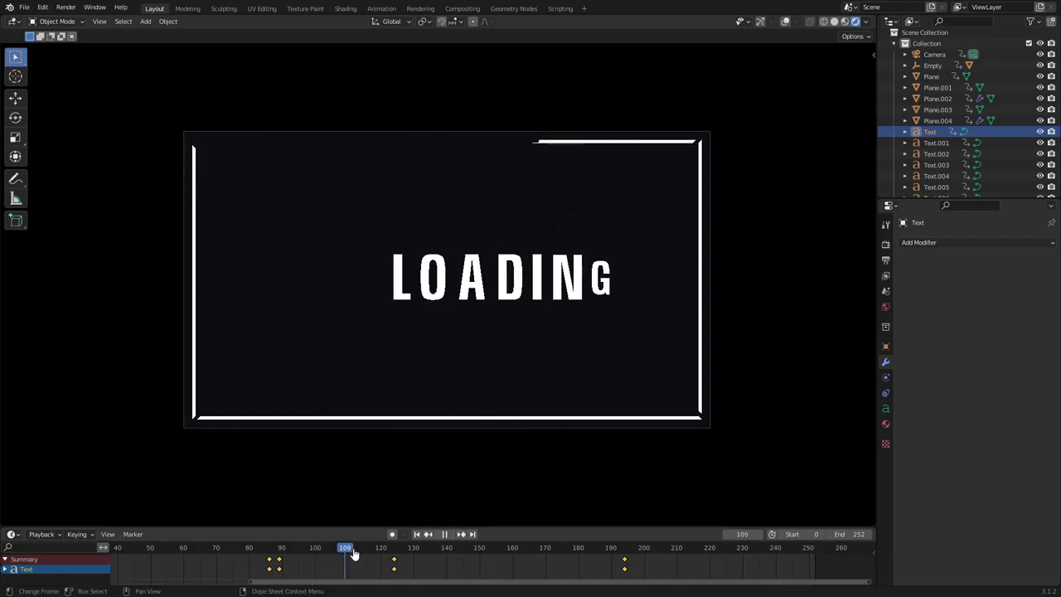
{"action": "key", "text": "space"}
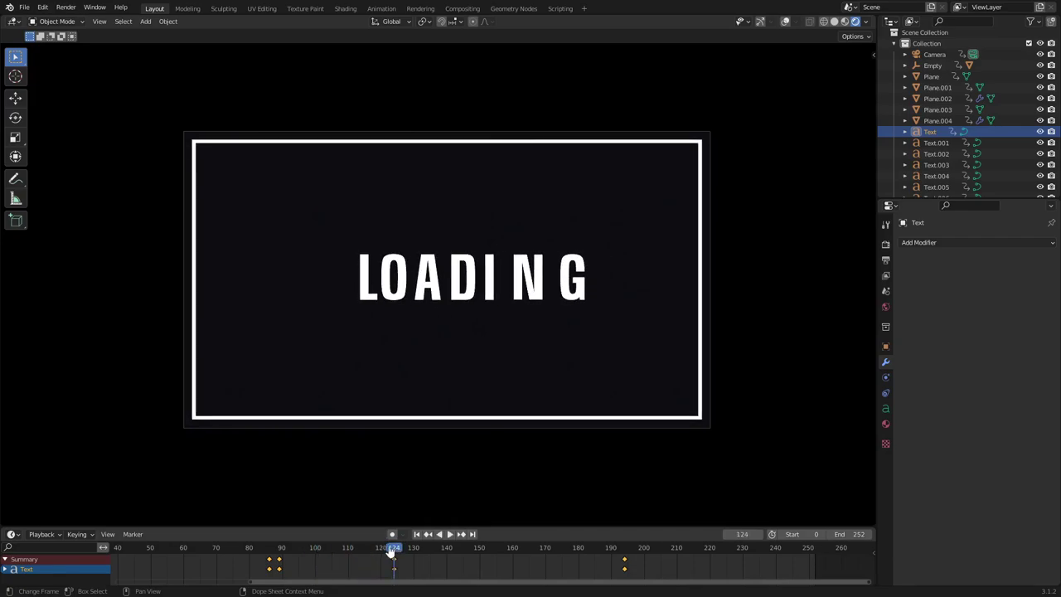
{"action": "left_click", "coordinate": [284, 552]}
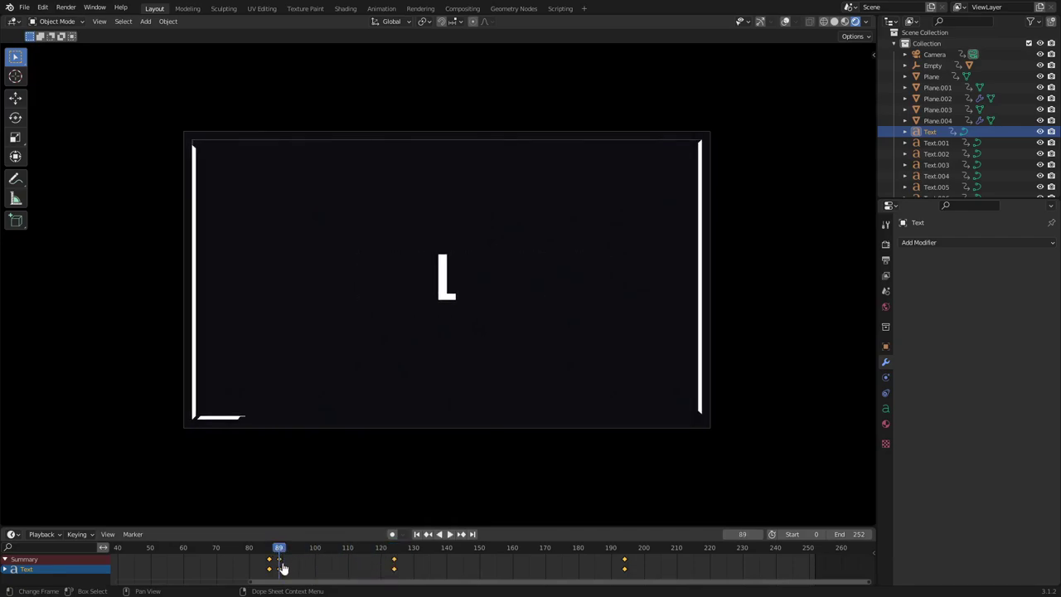
{"action": "left_click_drag", "start_coordinate": [280, 550], "coordinate": [396, 576]}
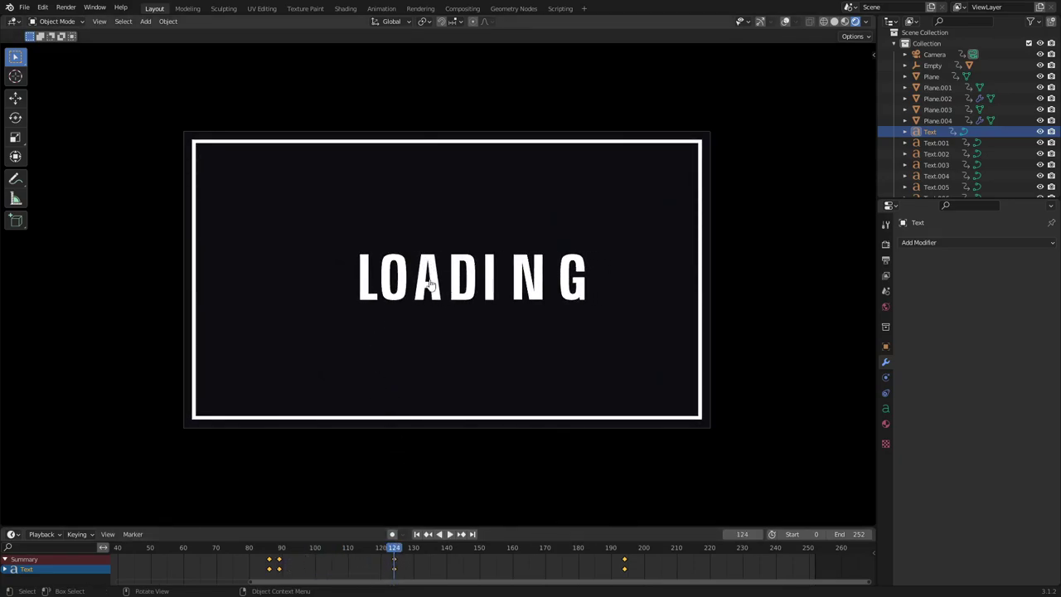
{"action": "key", "text": "i"}
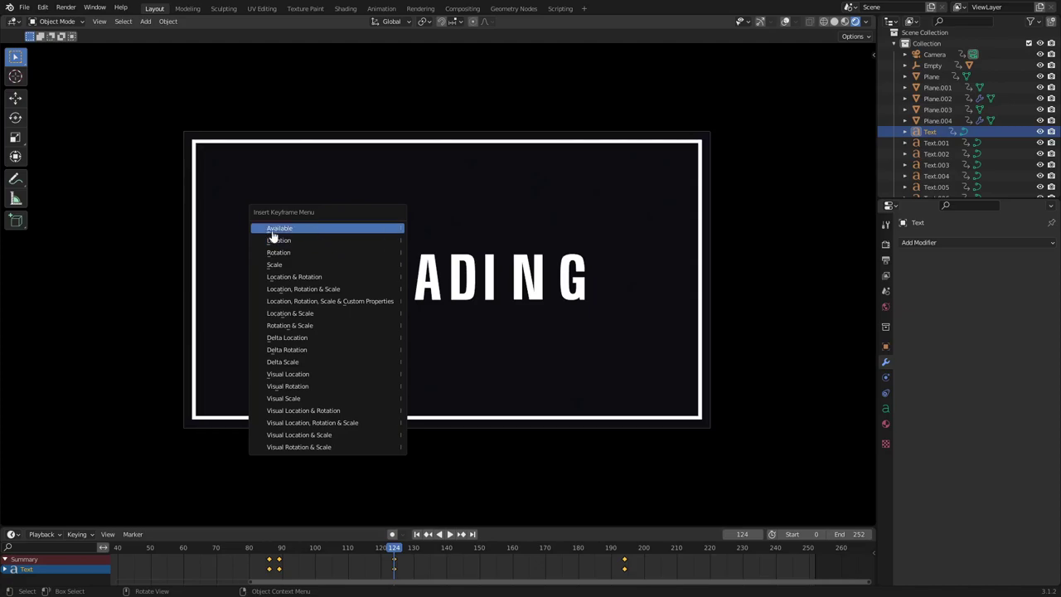
{"action": "key", "text": "space"}
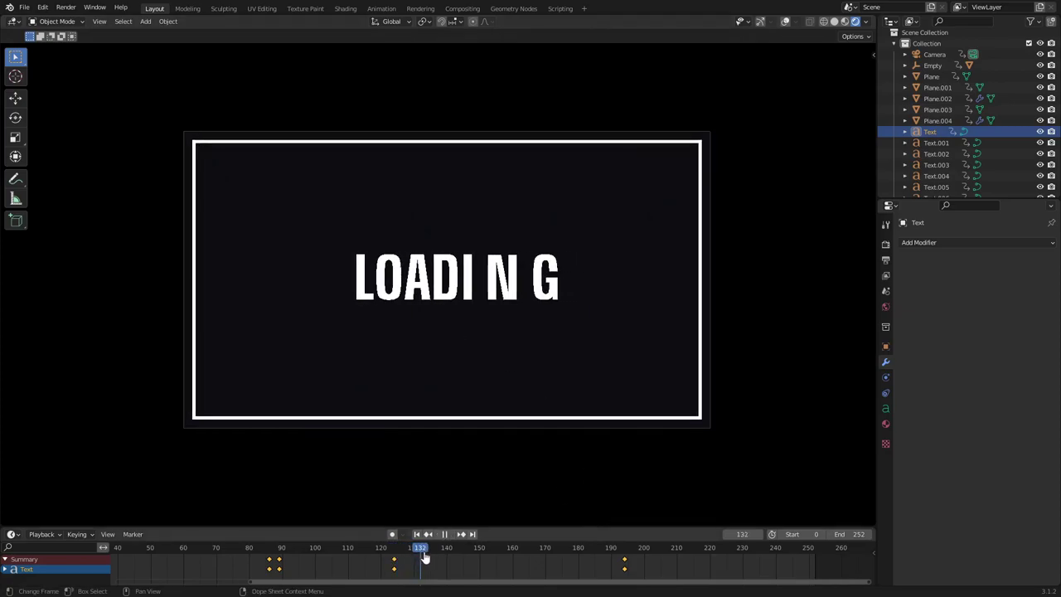
{"action": "left_click_drag", "start_coordinate": [556, 570], "coordinate": [626, 579]}
{"action": "left_click", "coordinate": [397, 553]}
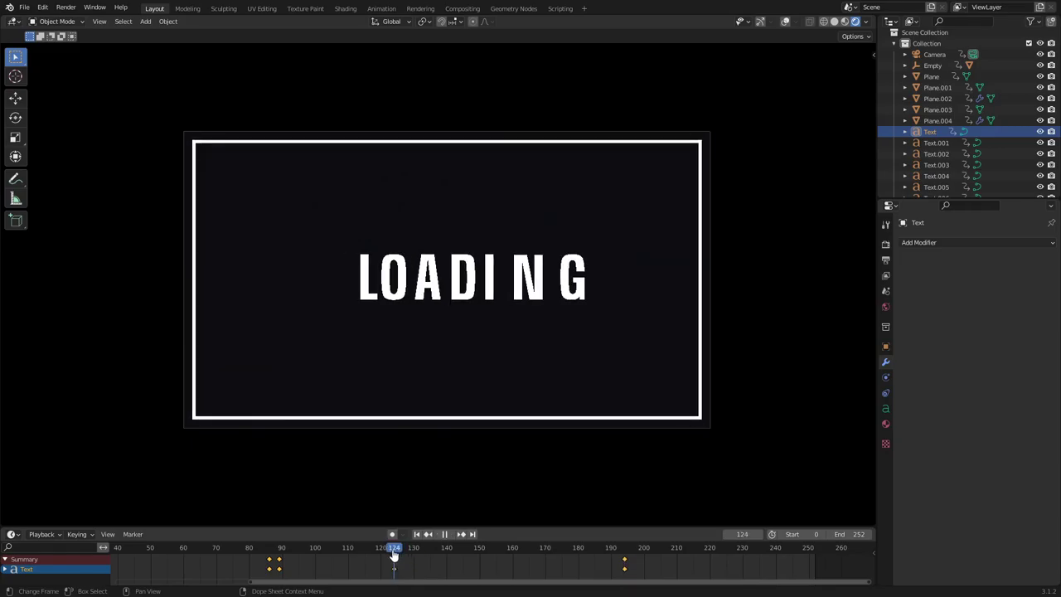
{"action": "left_click", "coordinate": [624, 550]}
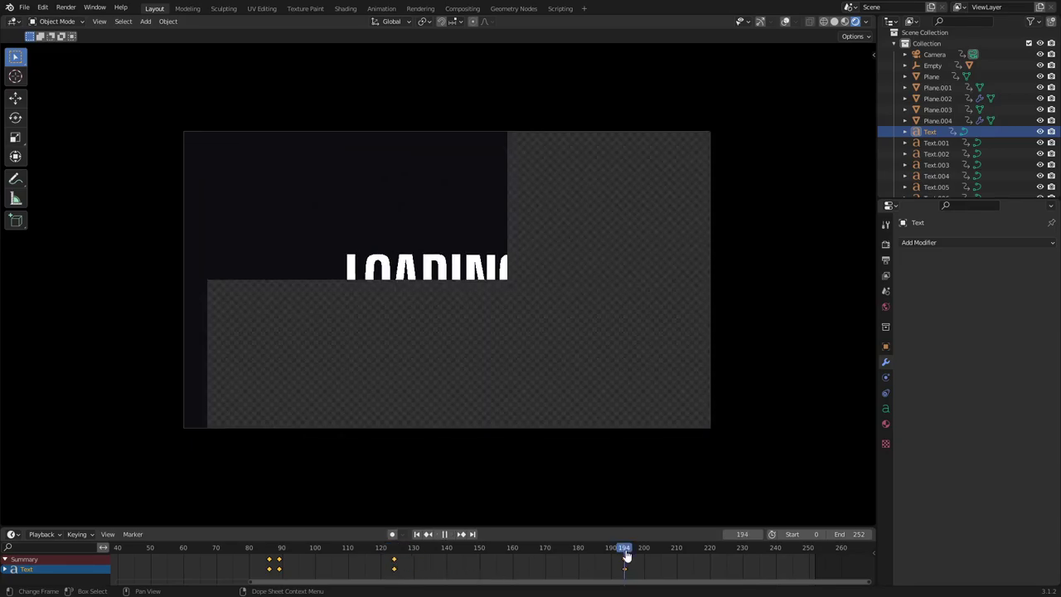
- Try moving the letter L along X at frame 194 and insert a location keyframe for it
{"action": "key", "text": "g"}
{"action": "key", "text": "x"}
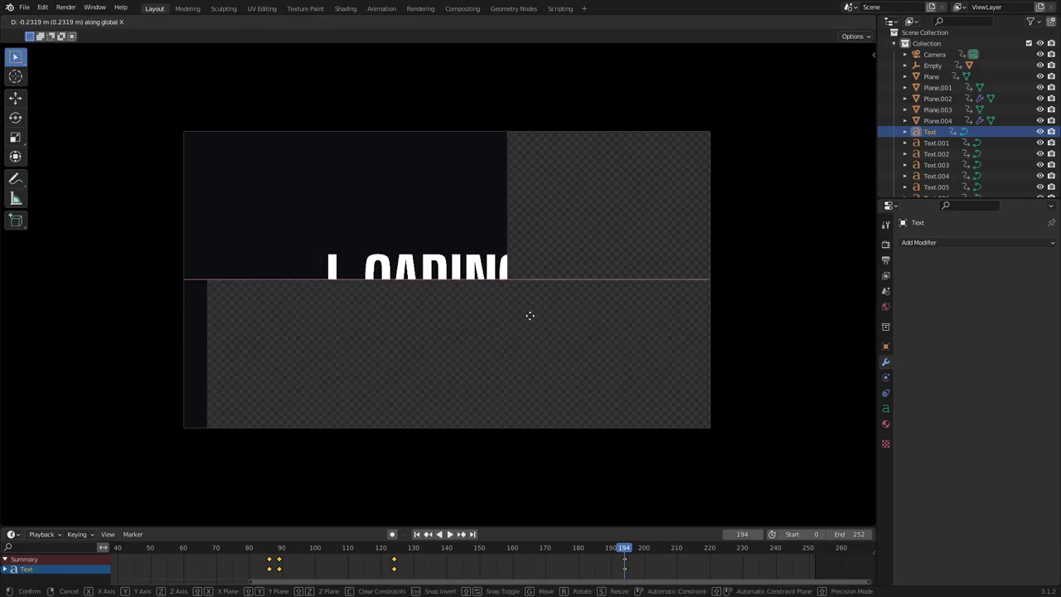
{"action": "key", "text": "Escape"}
{"action": "key", "text": "i"}
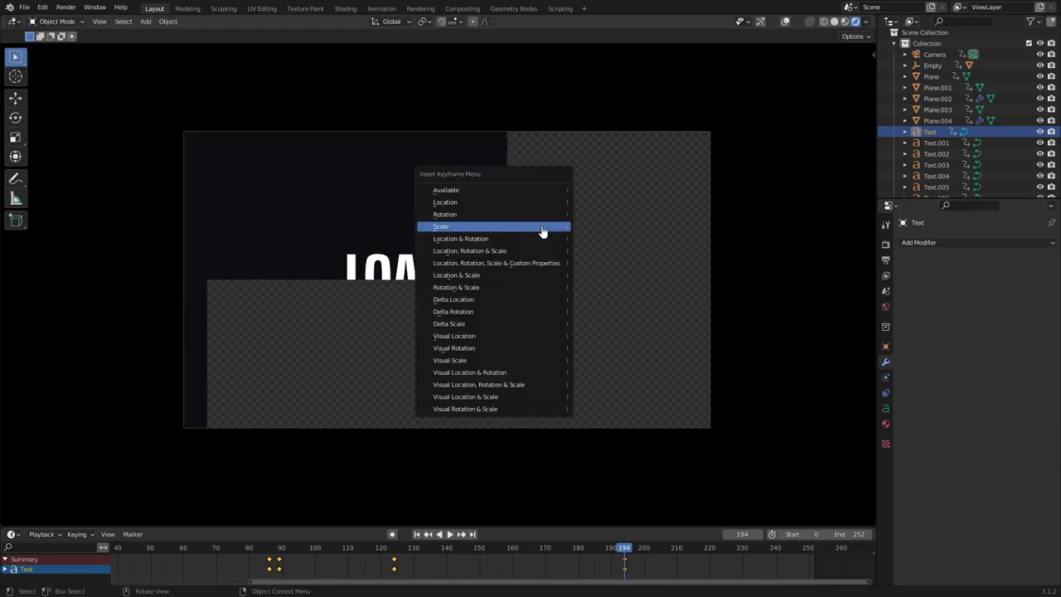
{"action": "left_click", "coordinate": [461, 203]}
- Go to frame 120, show the viewport overlays, and try duplicating the letter L before deleting the copy
{"action": "left_click_drag", "start_coordinate": [275, 553], "coordinate": [381, 561]}
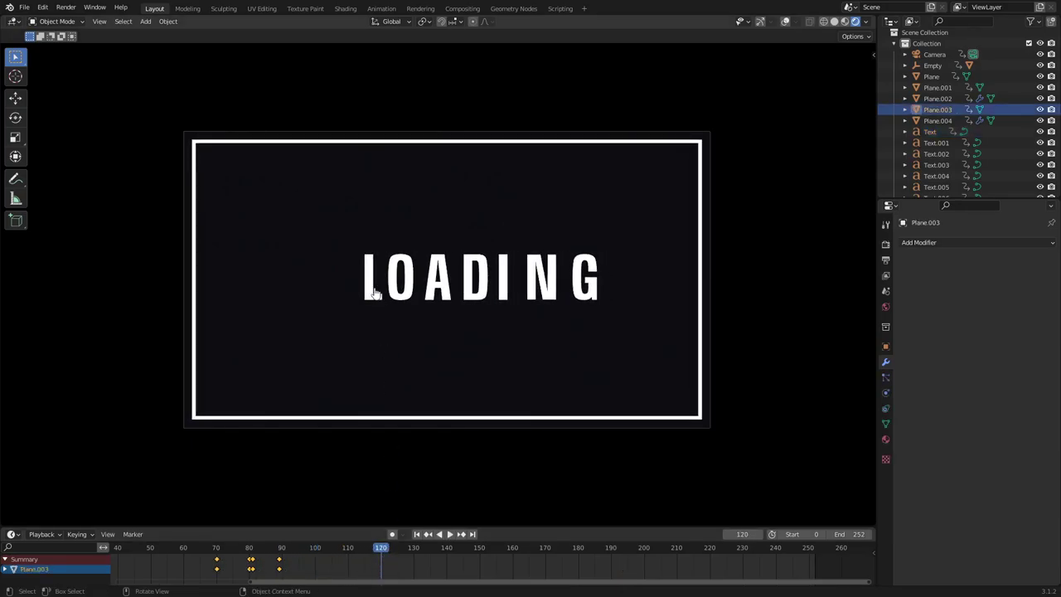
{"action": "left_click", "coordinate": [784, 22]}
{"action": "left_click_drag", "start_coordinate": [378, 310], "coordinate": [590, 304]}
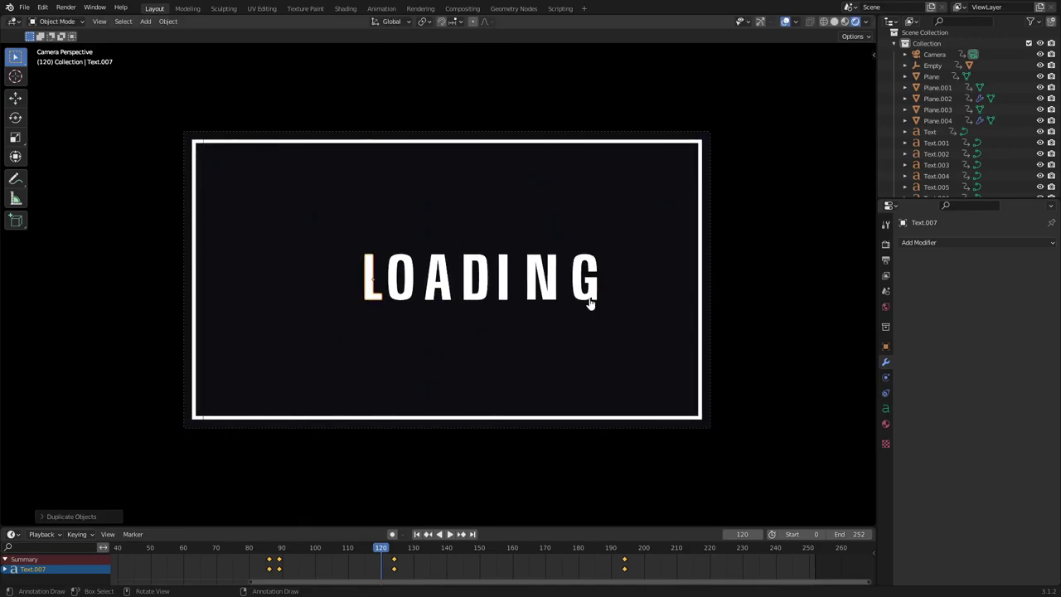
{"action": "key", "text": "Delete"}
- Try replacing the text of the letter O with p, l and a, and restore it to O
{"action": "left_click", "coordinate": [412, 282]}
{"action": "key", "text": "Tab"}
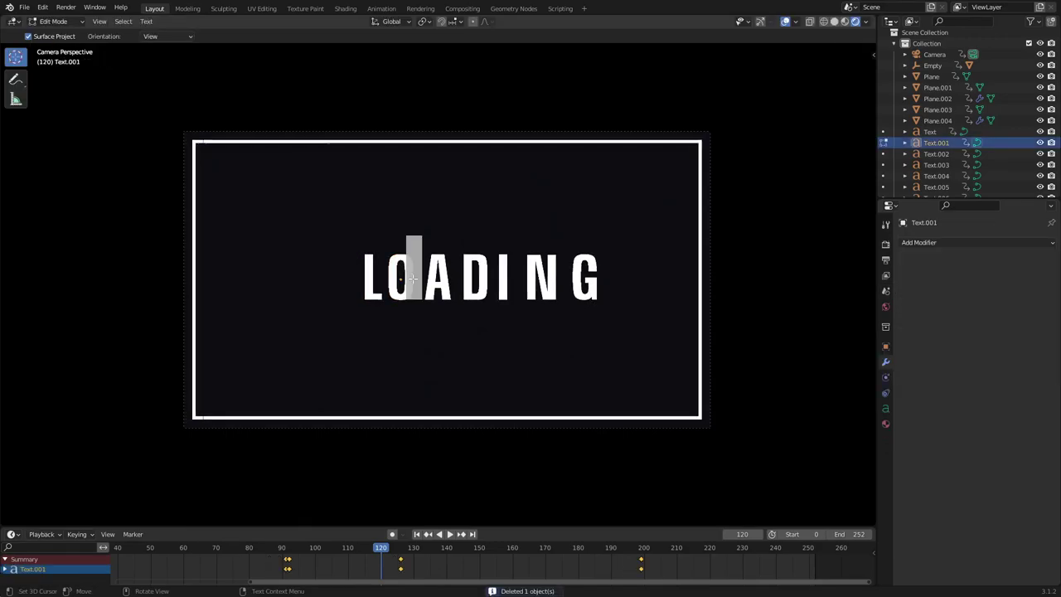
{"action": "key", "text": "BackSpace"}
{"action": "type", "text": "p"}
{"action": "key", "text": "Tab"}
{"action": "key", "text": "Tab"}
{"action": "key", "text": "BackSpace"}
{"action": "type", "text": "l"}
{"action": "key", "text": "Tab"}
{"action": "key", "text": "Tab"}
{"action": "key", "text": "BackSpace"}
{"action": "type", "text": "a"}
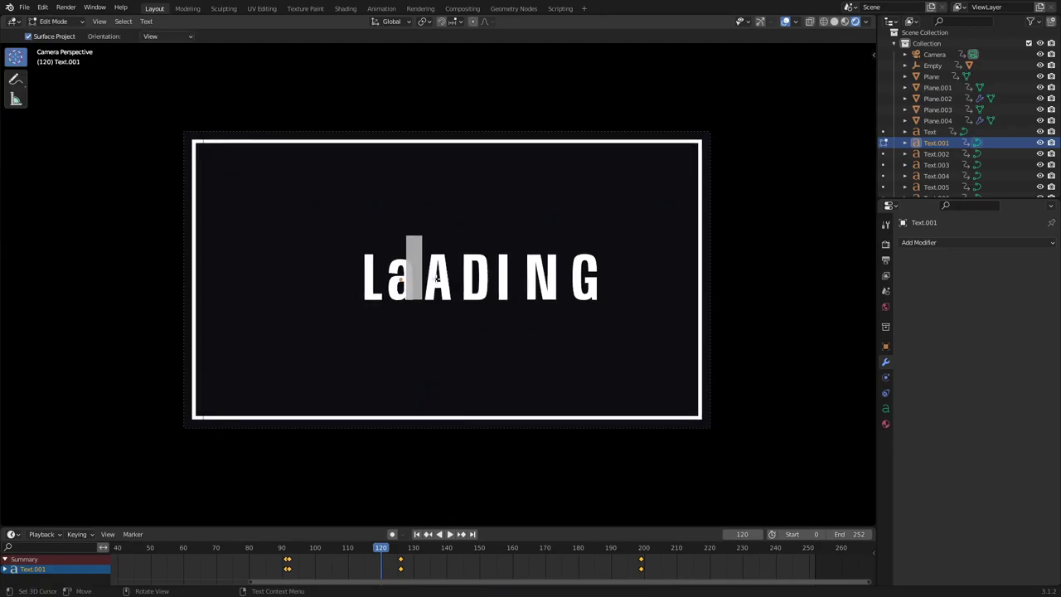
{"action": "key", "text": "BackSpace"}
{"action": "type", "text": "O"}
{"action": "key", "text": "Tab"}
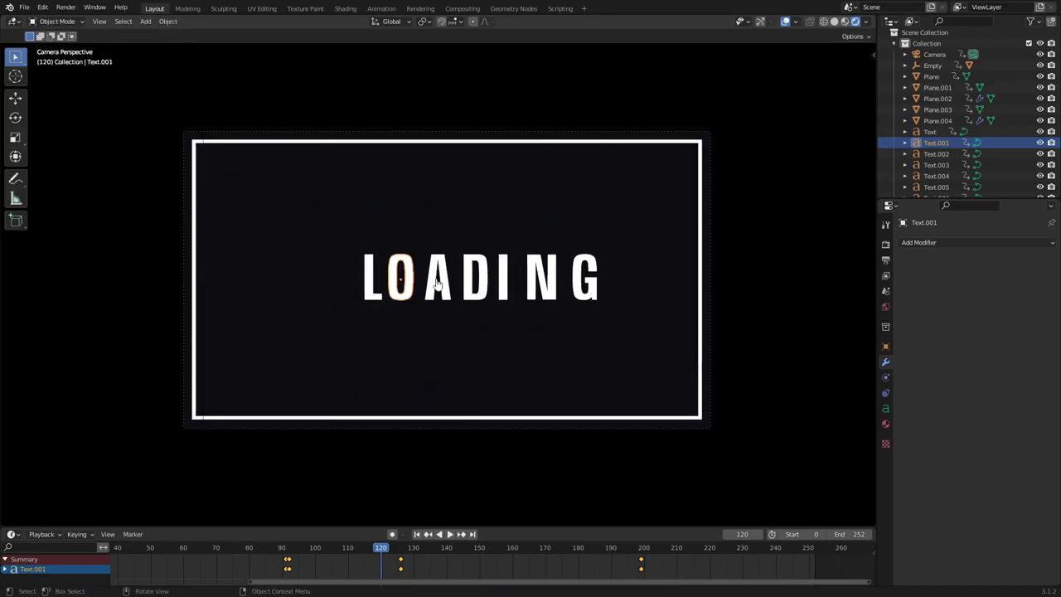
- Scrub through the letter O's movement up to frame 120, then select the letter L and try shifting its keyframes in time
{"action": "left_click", "coordinate": [438, 533]}
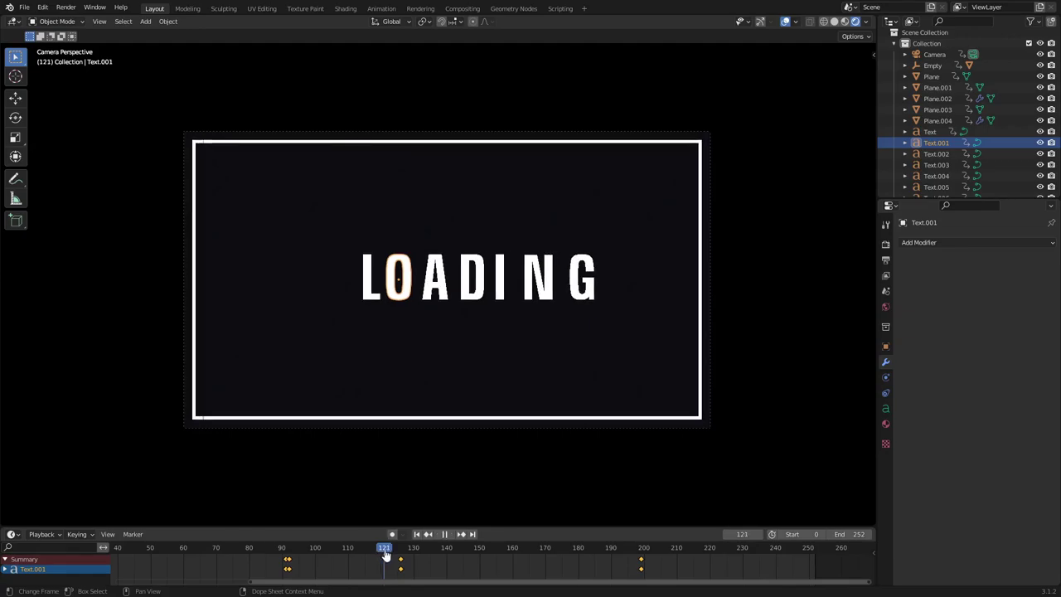
{"action": "left_click_drag", "start_coordinate": [292, 557], "coordinate": [383, 563]}
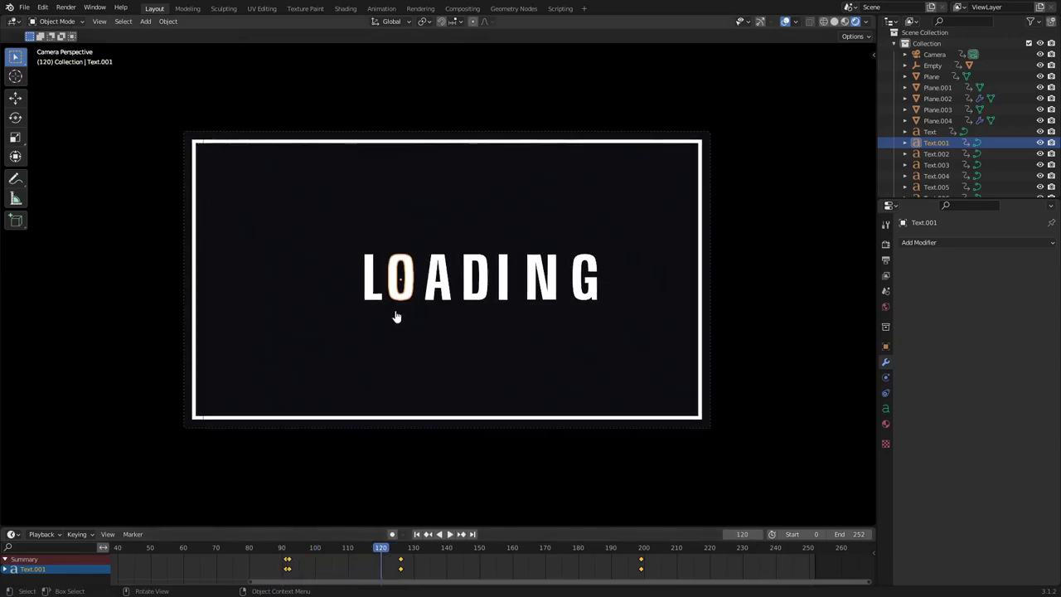
{"action": "left_click", "coordinate": [373, 303]}
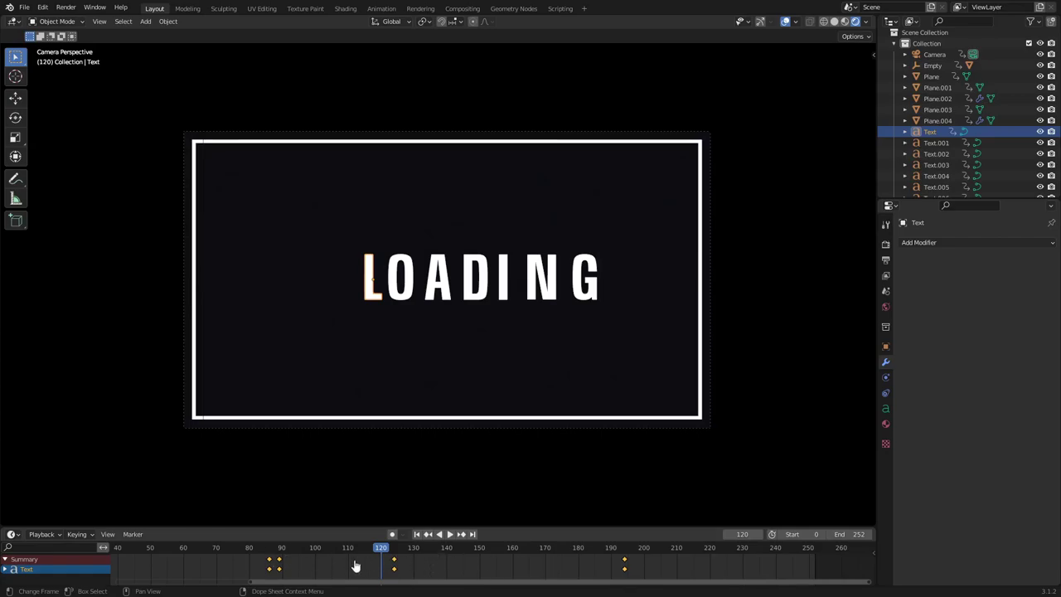
{"action": "key", "text": "g"}
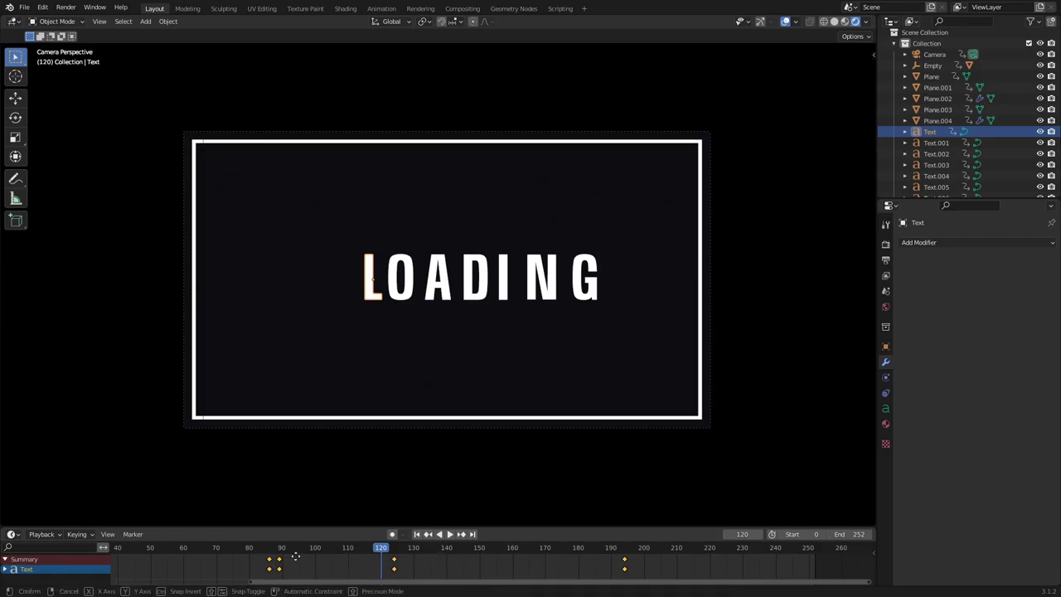
{"action": "key", "text": "Escape"}
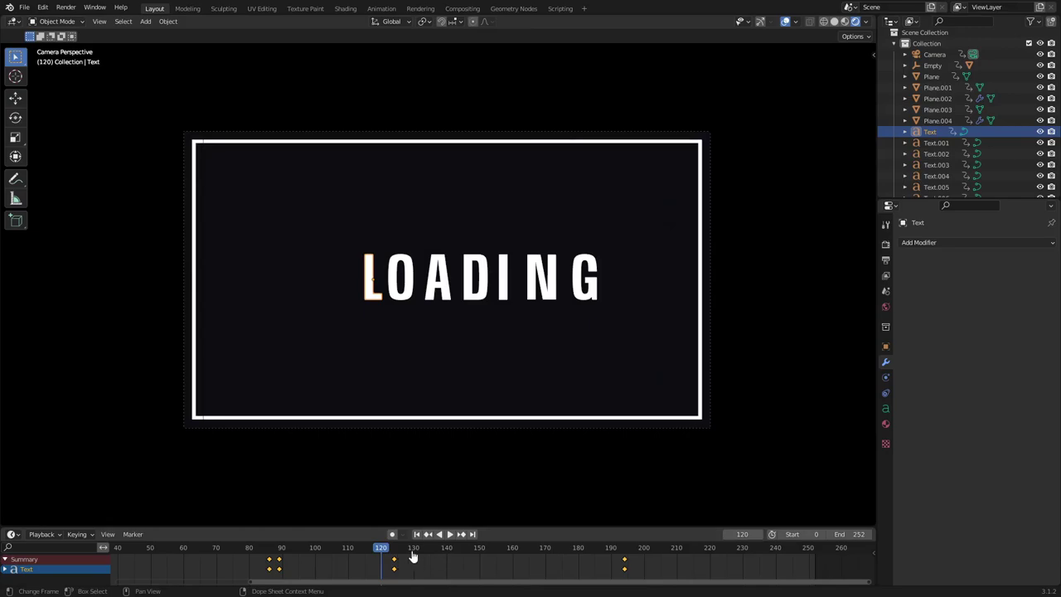
- Play the animation to frame 178 and examine the two masking planes from an orbited view, ending at frame 161
{"action": "key", "text": "space"}
{"action": "key", "text": "space"}
{"action": "left_click", "coordinate": [514, 360]}
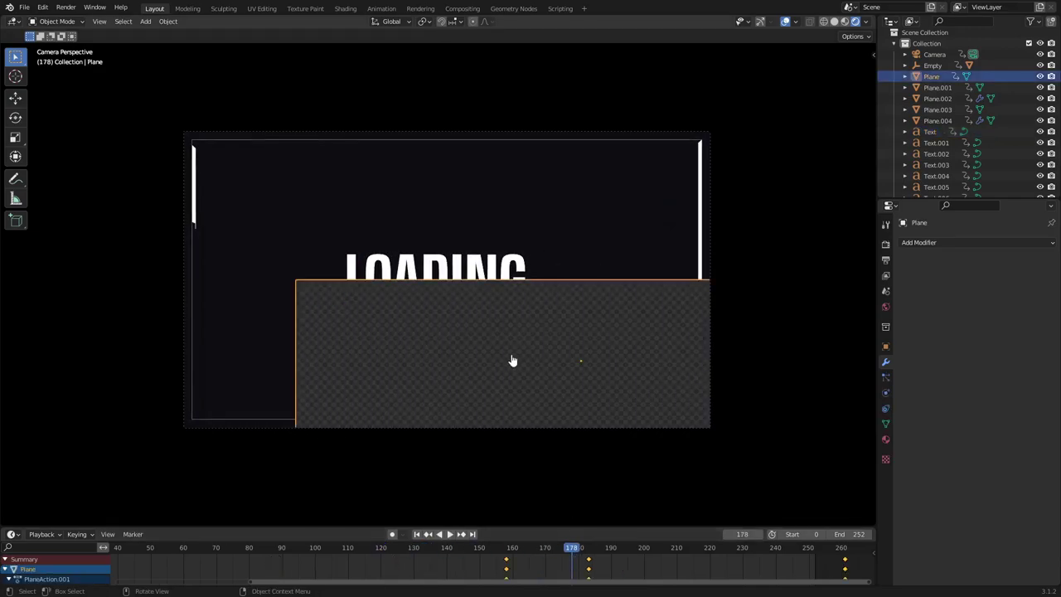
{"action": "middle_click_drag", "start_coordinate": [539, 348], "coordinate": [555, 335]}
{"action": "left_click", "coordinate": [733, 243]}
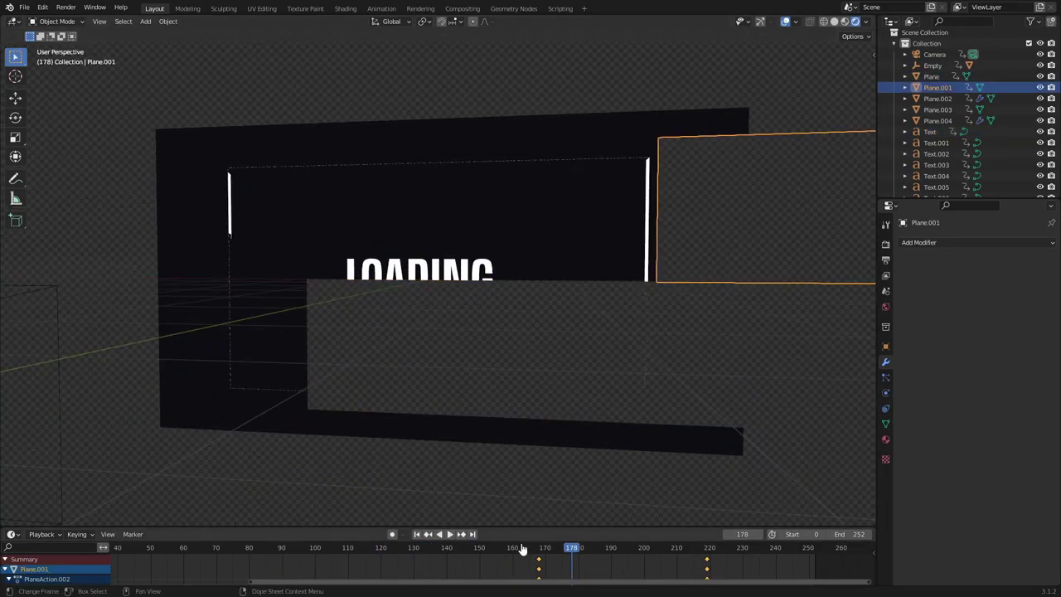
{"action": "left_click", "coordinate": [517, 549]}
- Select the lower masking plane and choose Holdout as the surface shader of its material
{"action": "left_click", "coordinate": [727, 364]}
{"action": "left_click", "coordinate": [753, 363]}
{"action": "middle_click_drag", "start_coordinate": [641, 504], "coordinate": [650, 417]}
{"action": "left_click", "coordinate": [886, 440]}
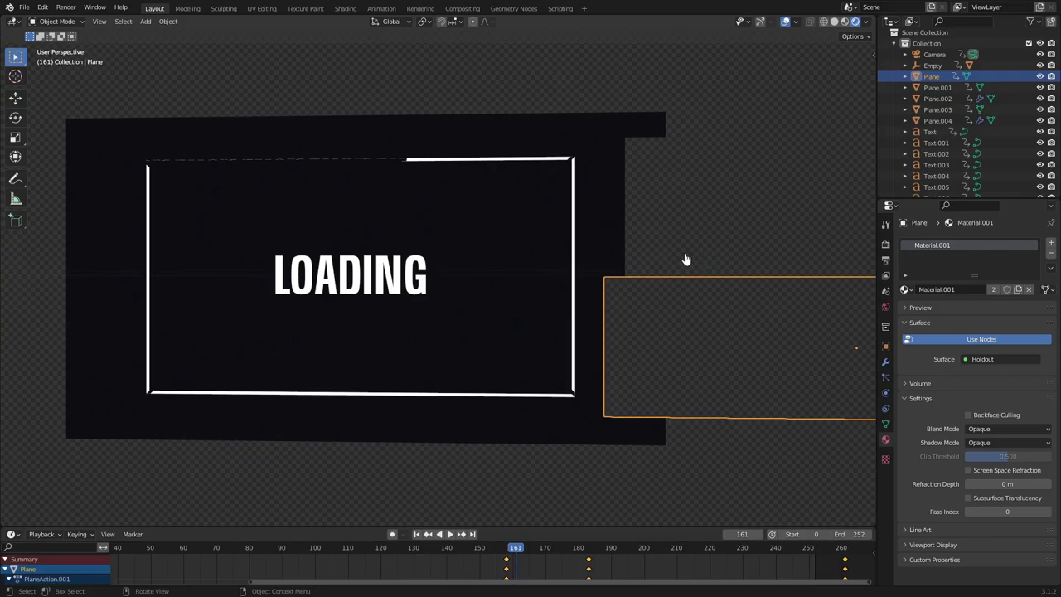
{"action": "left_click", "coordinate": [979, 359]}
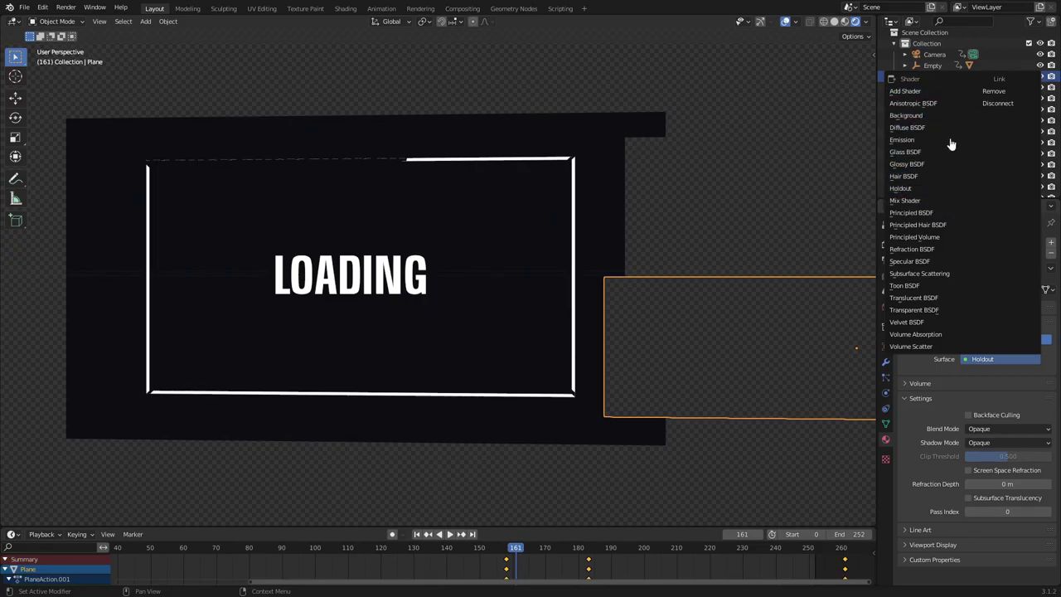
{"action": "left_click", "coordinate": [911, 190]}
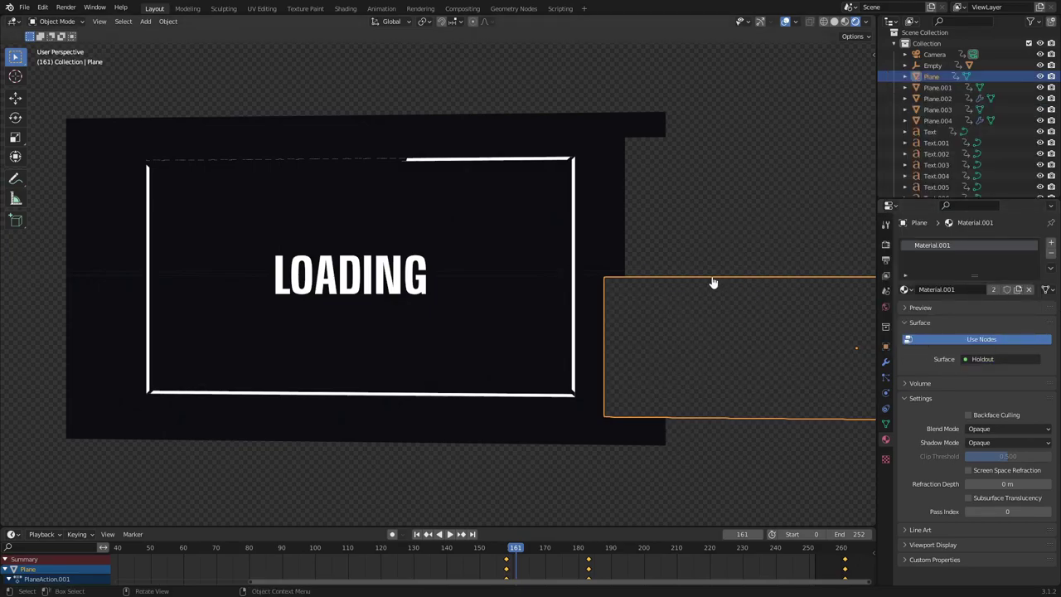
- Open the Film section of the render settings to examine the Transparent option
{"action": "left_click", "coordinate": [885, 245]}
{"action": "left_click", "coordinate": [885, 260]}
{"action": "left_click", "coordinate": [885, 245]}
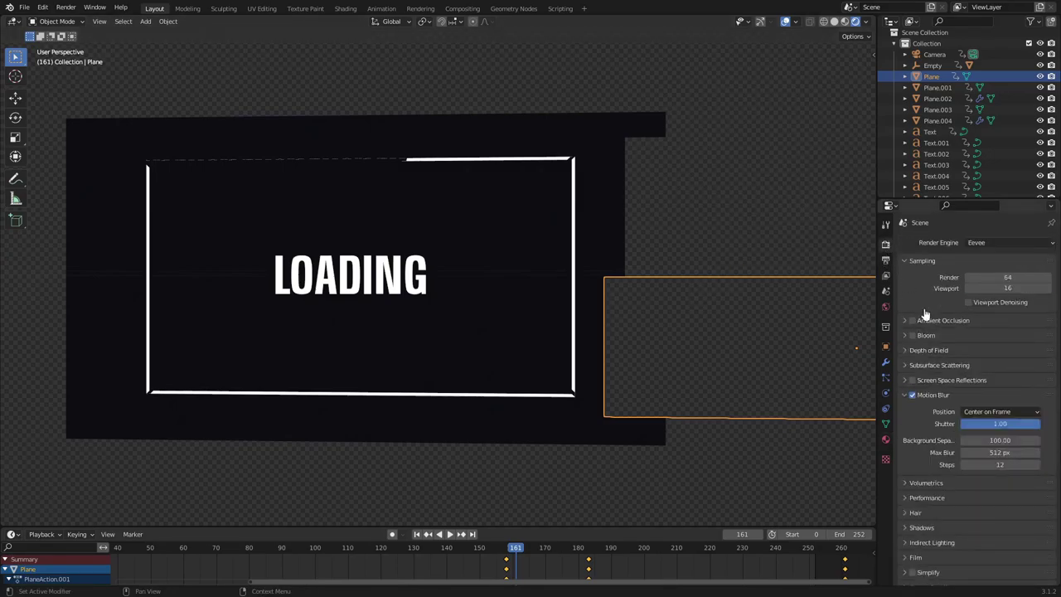
{"action": "scroll", "coordinate": [943, 378], "scroll_direction": "down", "scroll_amount": 2}
{"action": "left_click", "coordinate": [930, 520]}
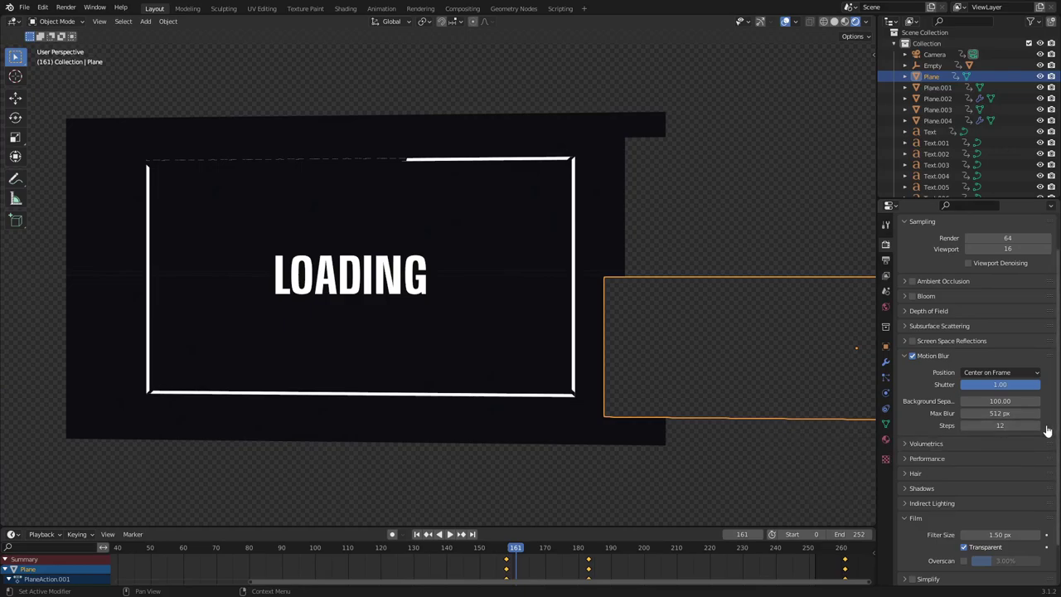
- Examine the lower masking plane at its keyframes on frames 183 and 261, and preview its slide-in through the camera
{"action": "left_click_drag", "start_coordinate": [516, 551], "coordinate": [588, 568]}
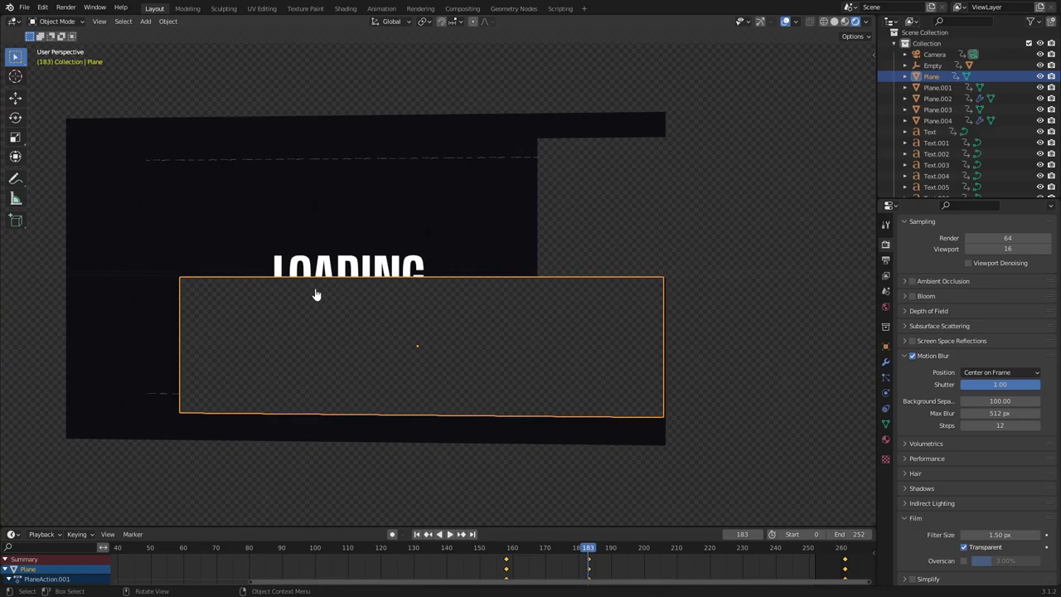
{"action": "key", "text": "KP_0"}
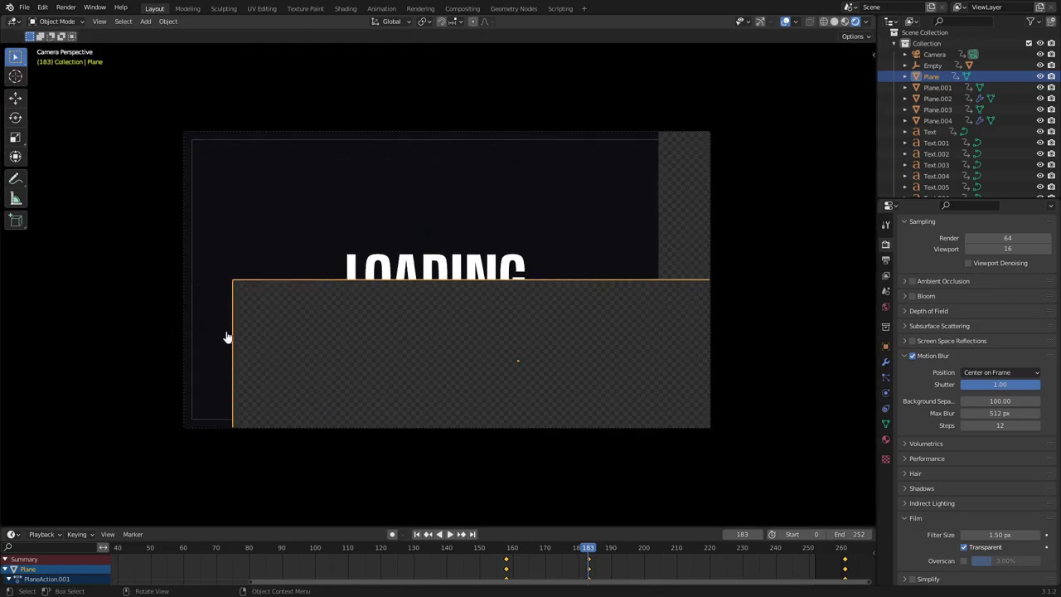
{"action": "left_click_drag", "start_coordinate": [609, 557], "coordinate": [709, 554]}
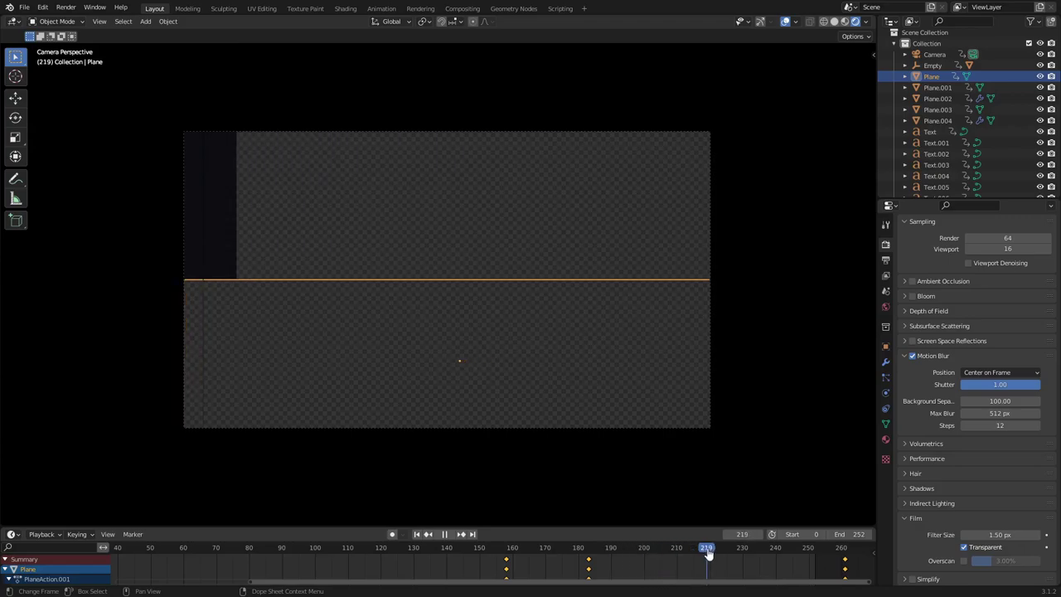
{"action": "left_click_drag", "start_coordinate": [854, 552], "coordinate": [846, 552]}
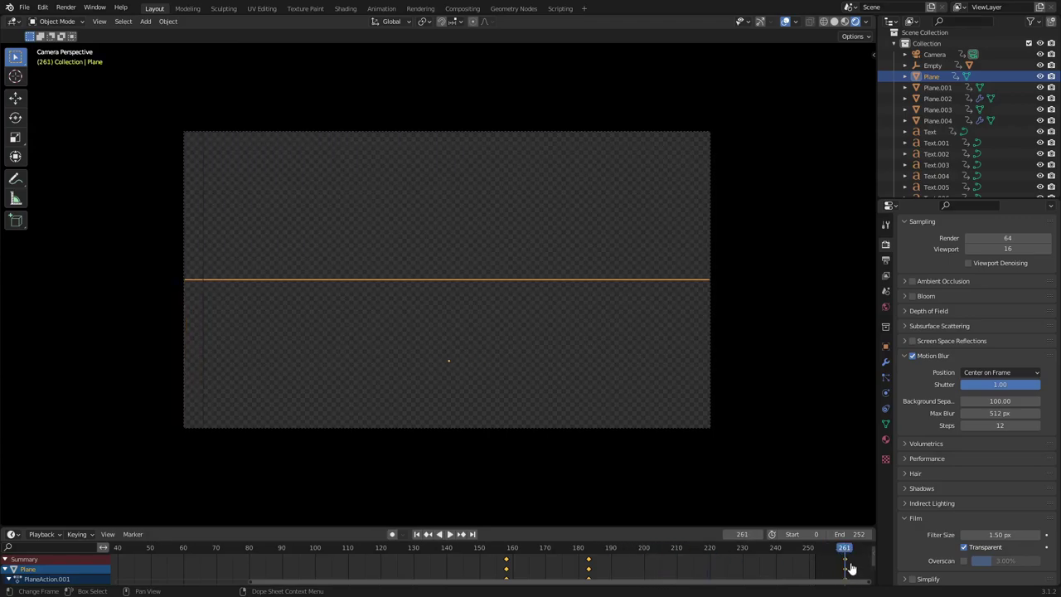
{"action": "key", "text": "KP_0"}
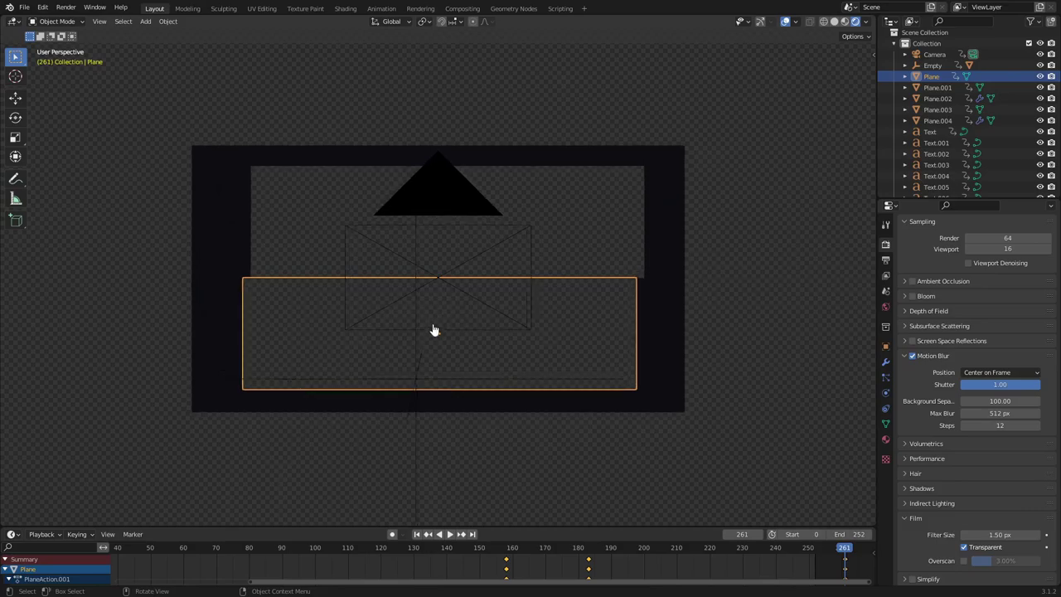
{"action": "key", "text": "KP_0"}
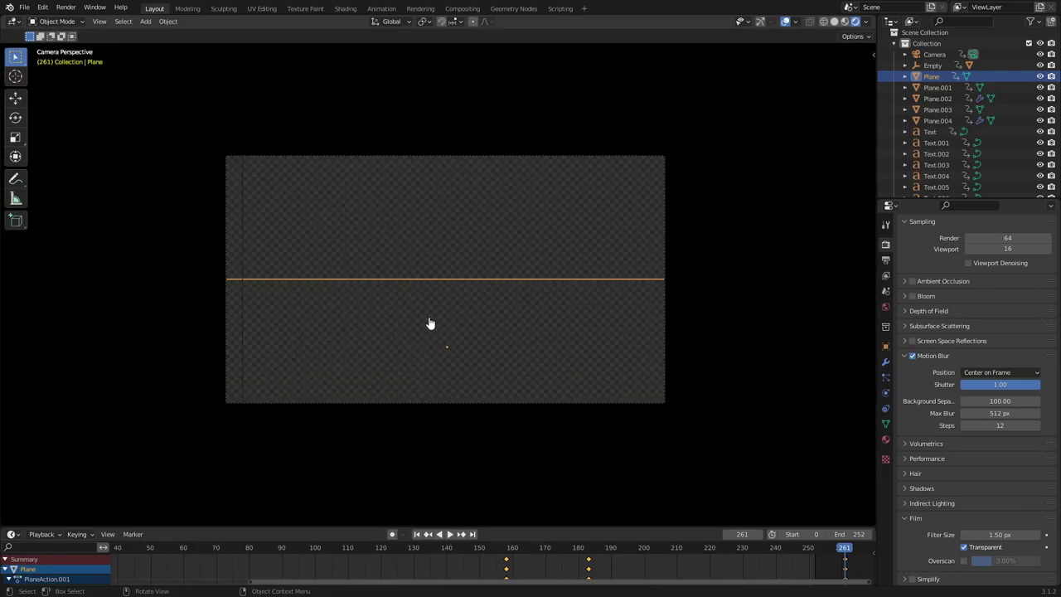
{"action": "left_click", "coordinate": [504, 554]}
{"action": "key", "text": "space"}
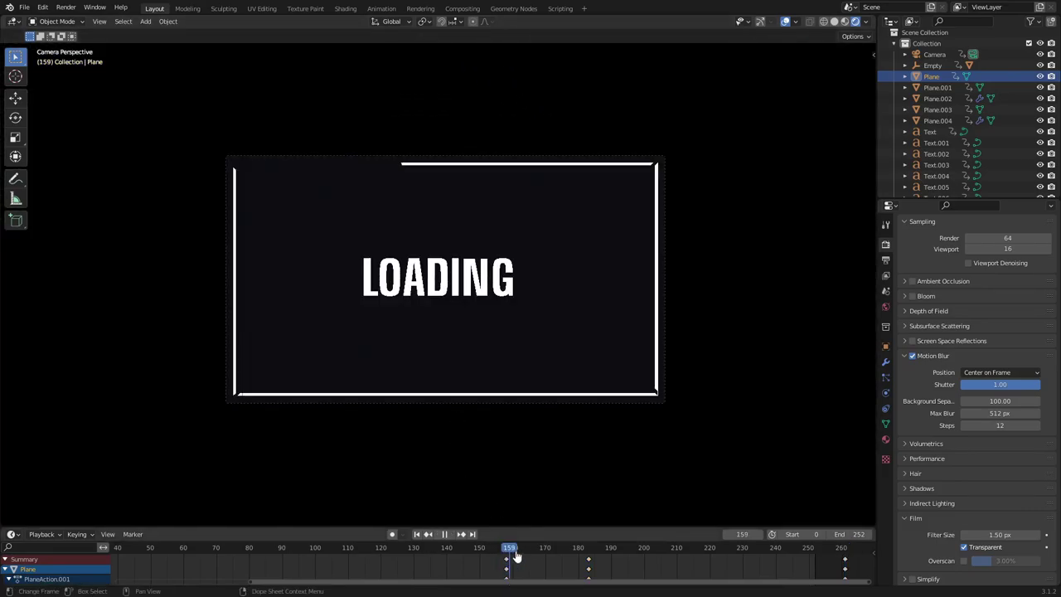
{"action": "key", "text": "space"}
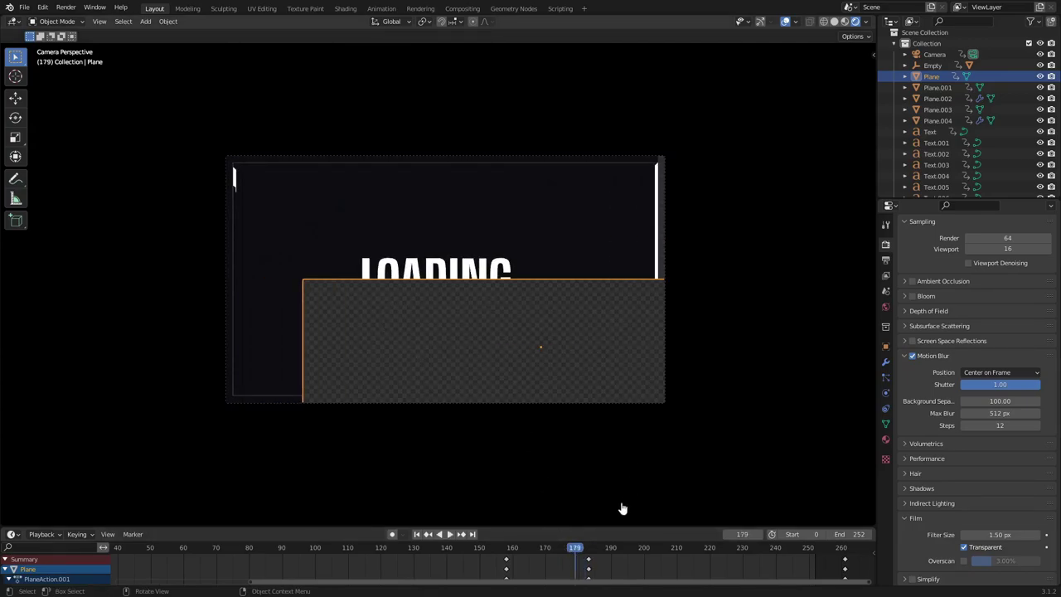
- Select the upper masking plane, scrub through its slide-in and try shifting its keyframes earlier in time
{"action": "left_click", "coordinate": [565, 212]}
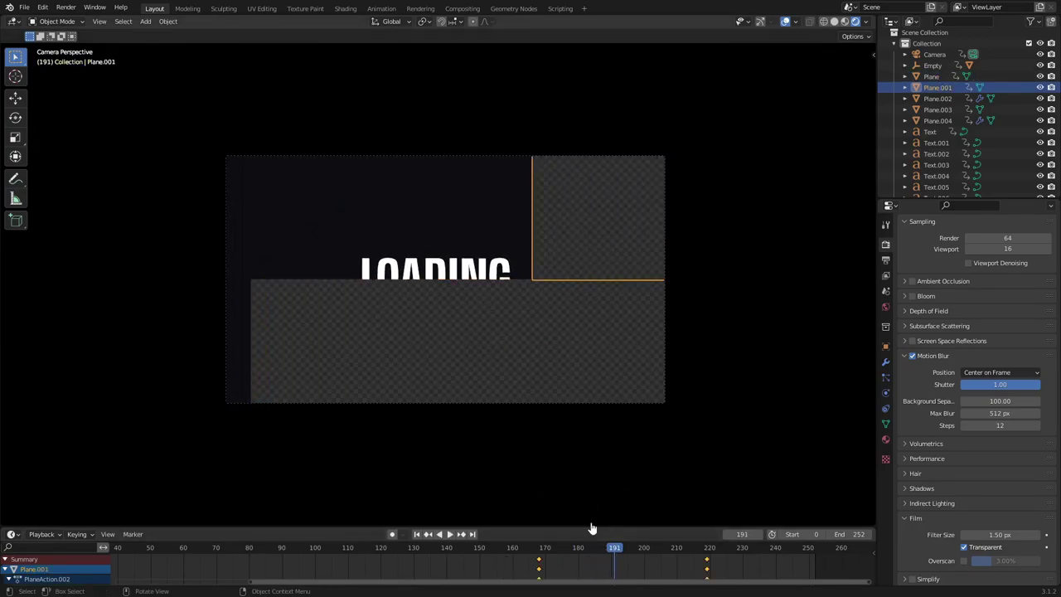
{"action": "left_click_drag", "start_coordinate": [494, 553], "coordinate": [587, 558]}
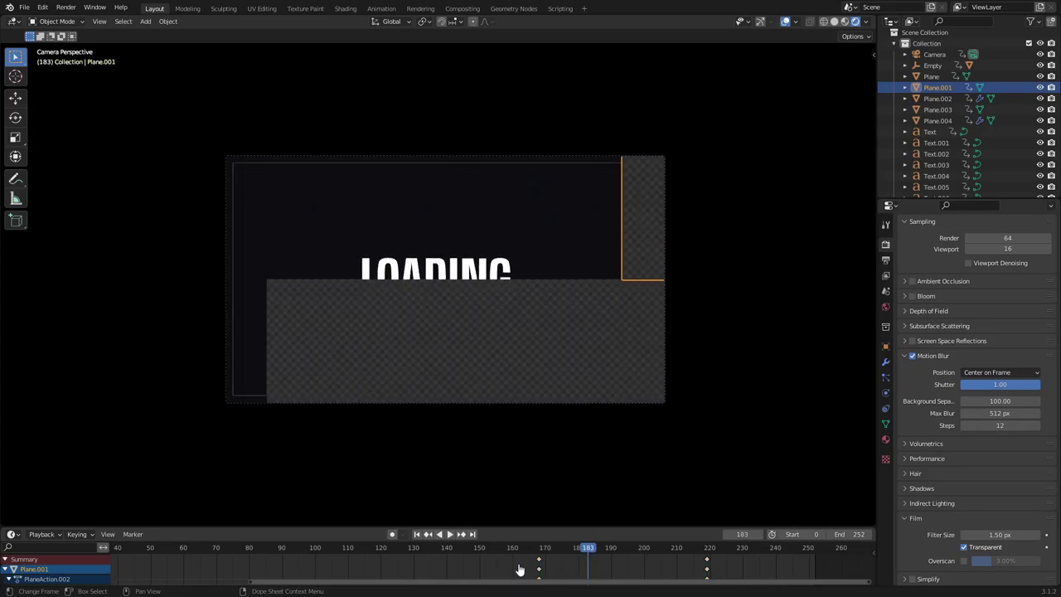
{"action": "key", "text": "g"}
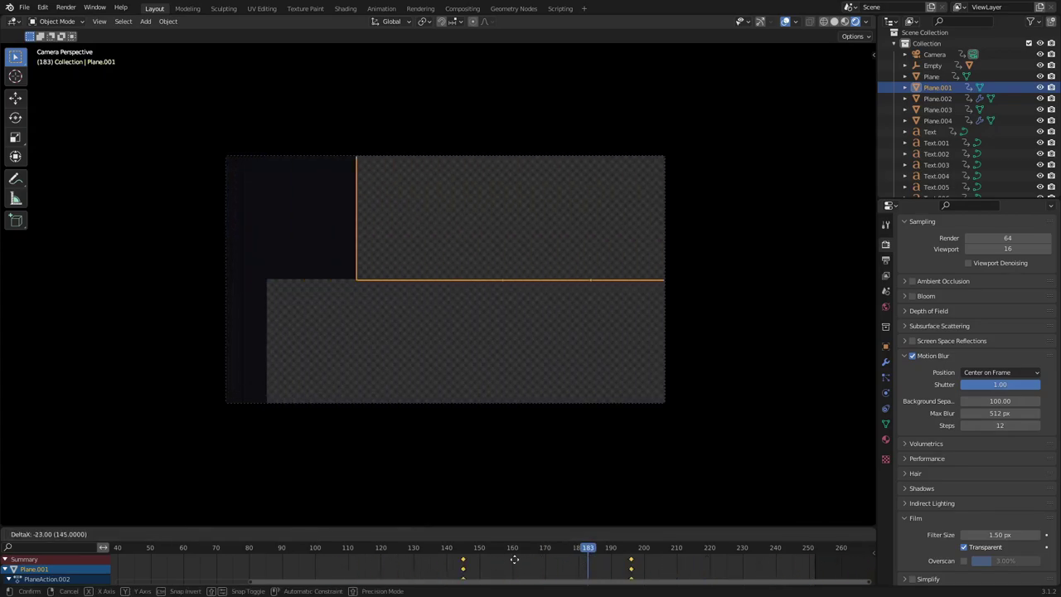
{"action": "right_click", "coordinate": [646, 569]}
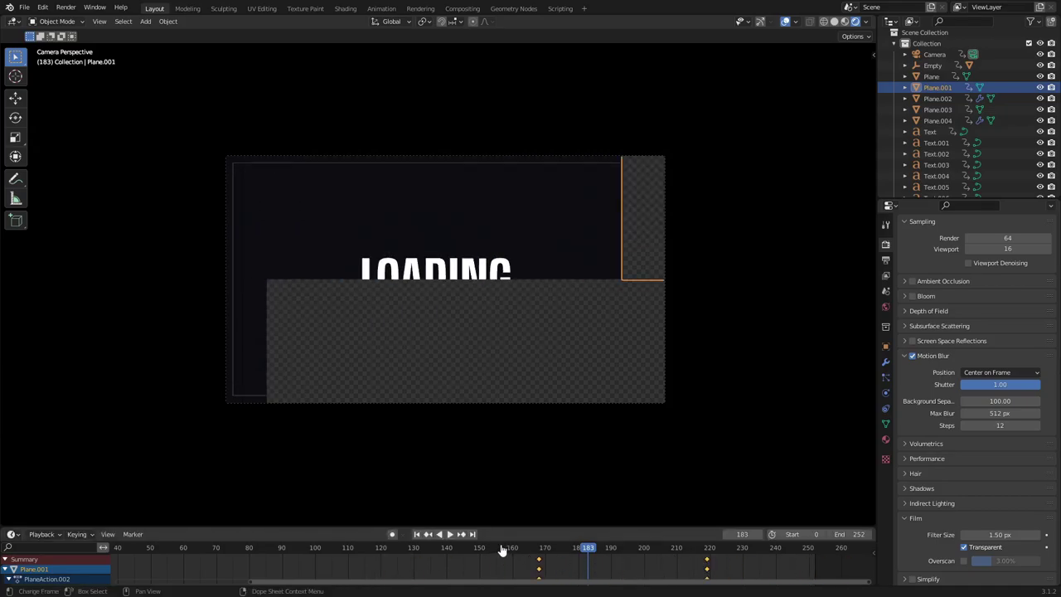
{"action": "left_click_drag", "start_coordinate": [508, 551], "coordinate": [624, 549]}
- Set the render output's file format to FFmpeg Video and bring up its encoding settings
{"action": "left_click", "coordinate": [885, 245]}
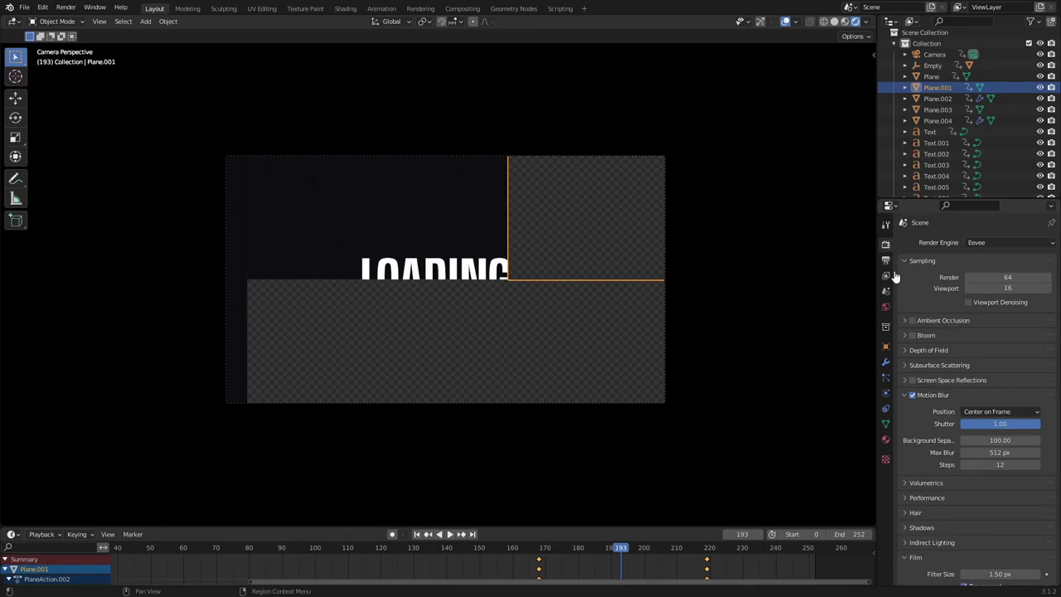
{"action": "left_click", "coordinate": [886, 260]}
{"action": "scroll", "coordinate": [1010, 430], "scroll_direction": "down", "scroll_amount": 1}
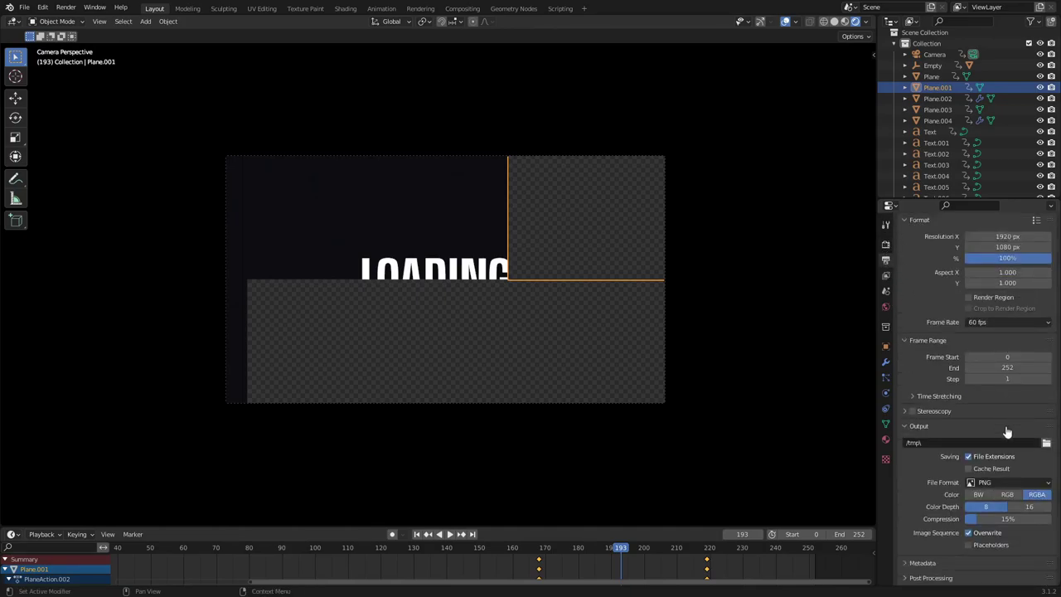
{"action": "left_click", "coordinate": [1016, 484]}
{"action": "left_click", "coordinate": [1021, 484]}
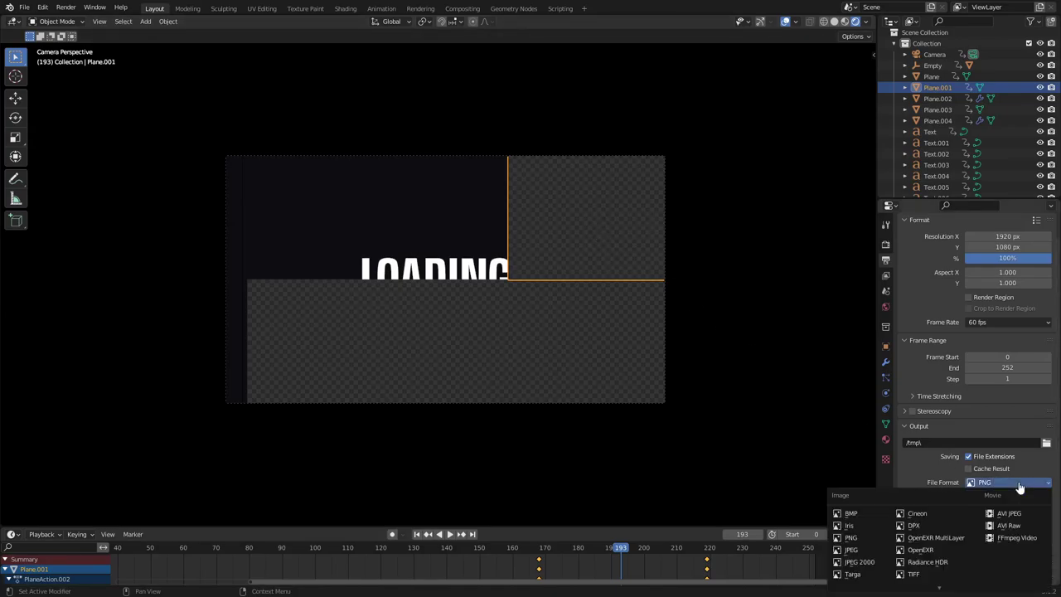
{"action": "left_click", "coordinate": [1020, 537]}
{"action": "scroll", "coordinate": [933, 501], "scroll_direction": "down", "scroll_amount": 4}
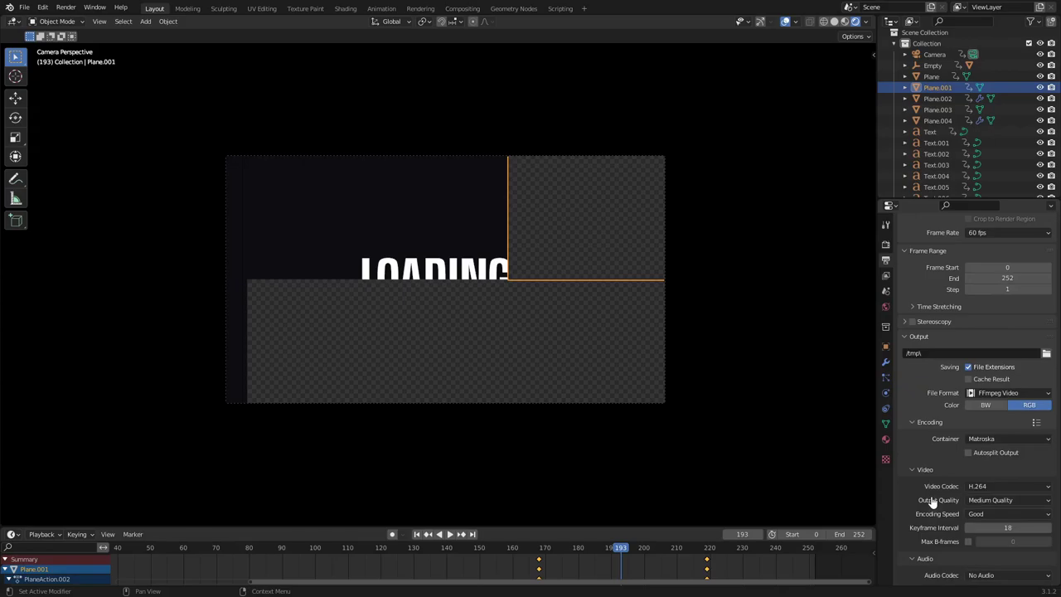
- Set the video encoding to a QuickTime container with FFmpeg video codec #1 and the output color to RGBA
{"action": "left_click", "coordinate": [998, 440]}
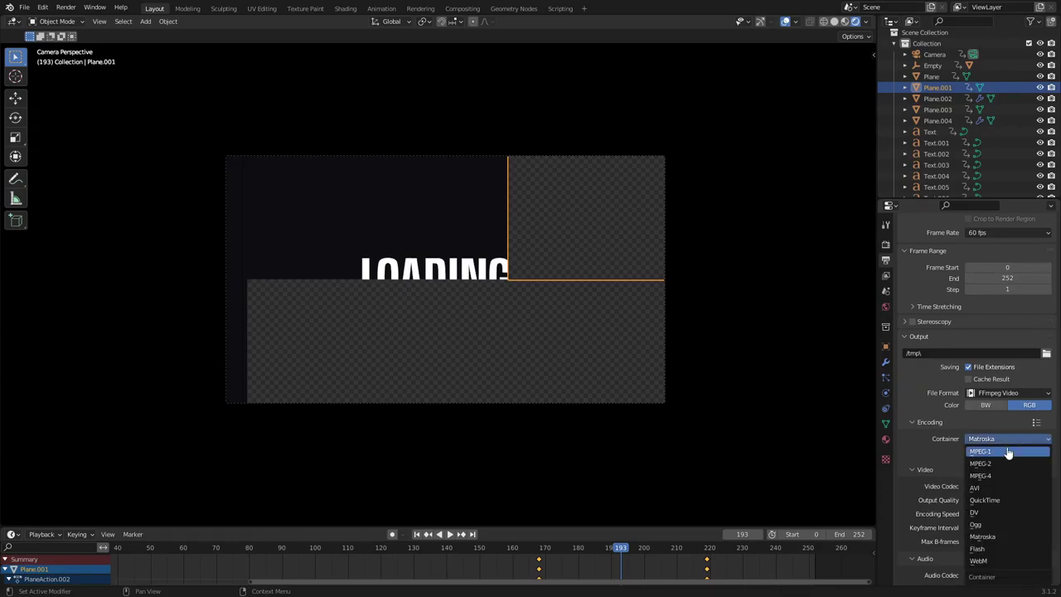
{"action": "left_click", "coordinate": [1004, 502]}
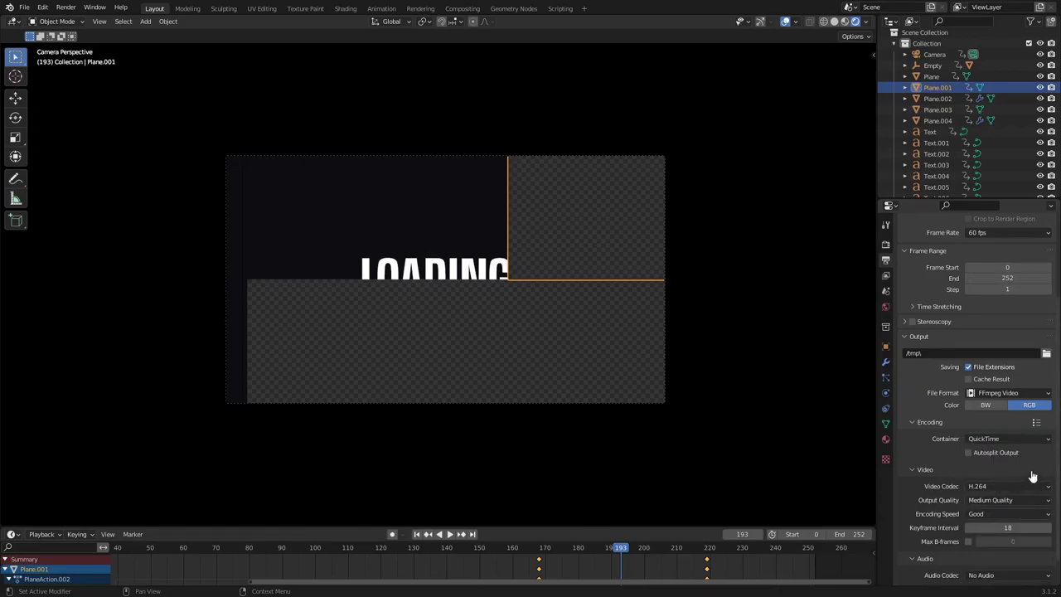
{"action": "left_click", "coordinate": [1019, 489]}
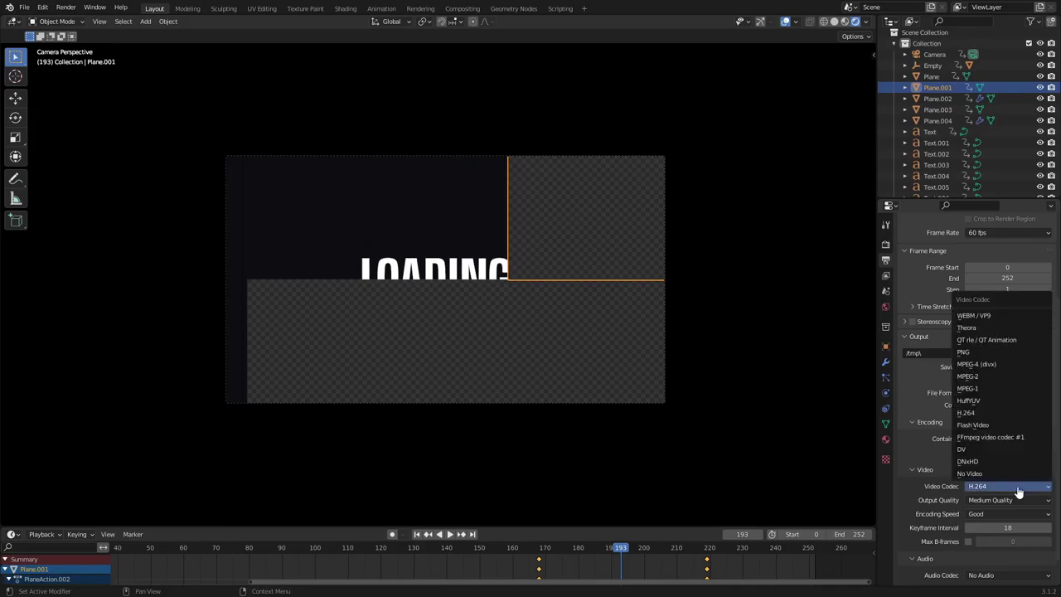
{"action": "left_click", "coordinate": [1033, 440]}
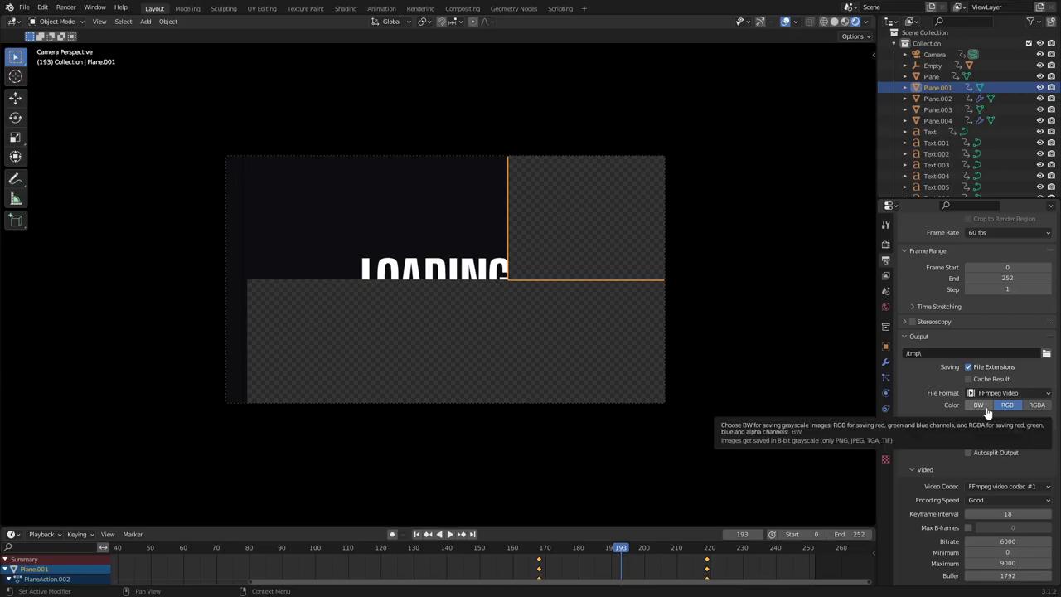
{"action": "left_click", "coordinate": [1048, 410]}
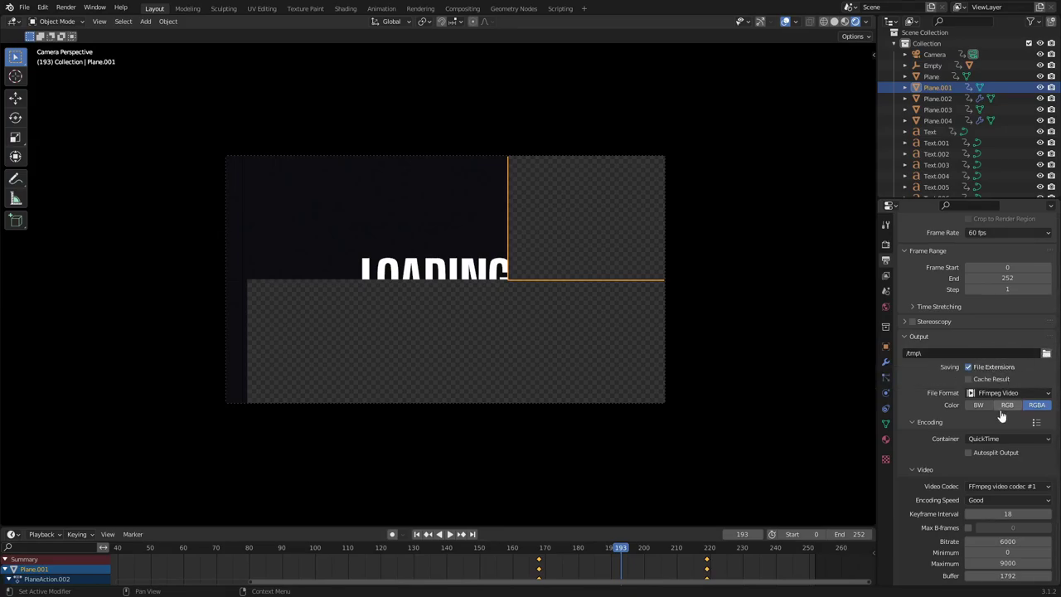
{"action": "scroll", "coordinate": [1005, 433], "scroll_direction": "down", "scroll_amount": 3}
{"action": "scroll", "coordinate": [1005, 434], "scroll_direction": "up", "scroll_amount": 3}
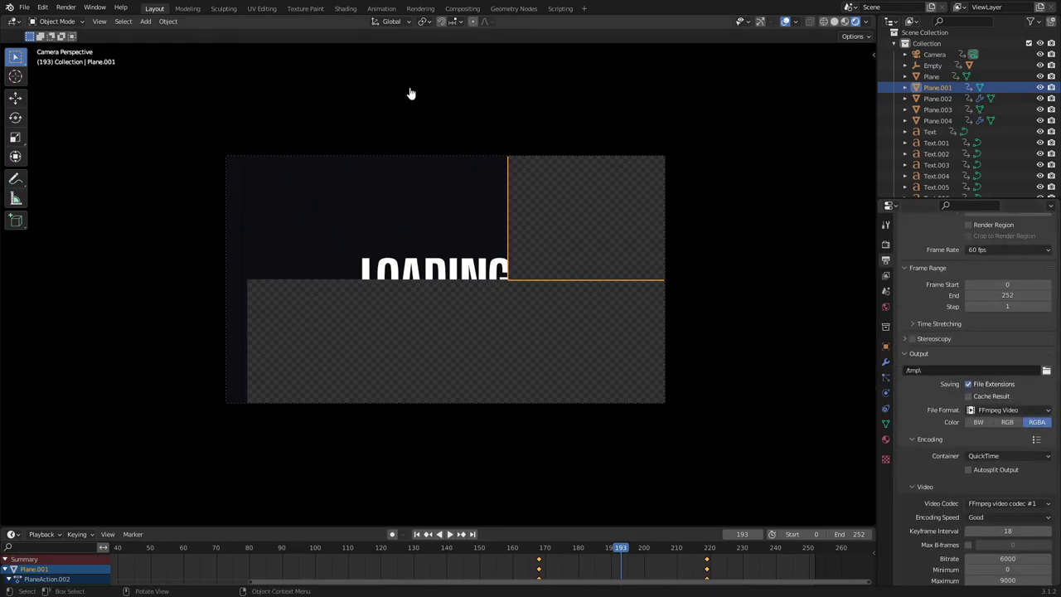
- Look at the available render commands and preview the loading animation from its first frame
{"action": "left_click", "coordinate": [65, 8]}
{"action": "left_click", "coordinate": [417, 534]}
{"action": "left_click", "coordinate": [449, 534]}
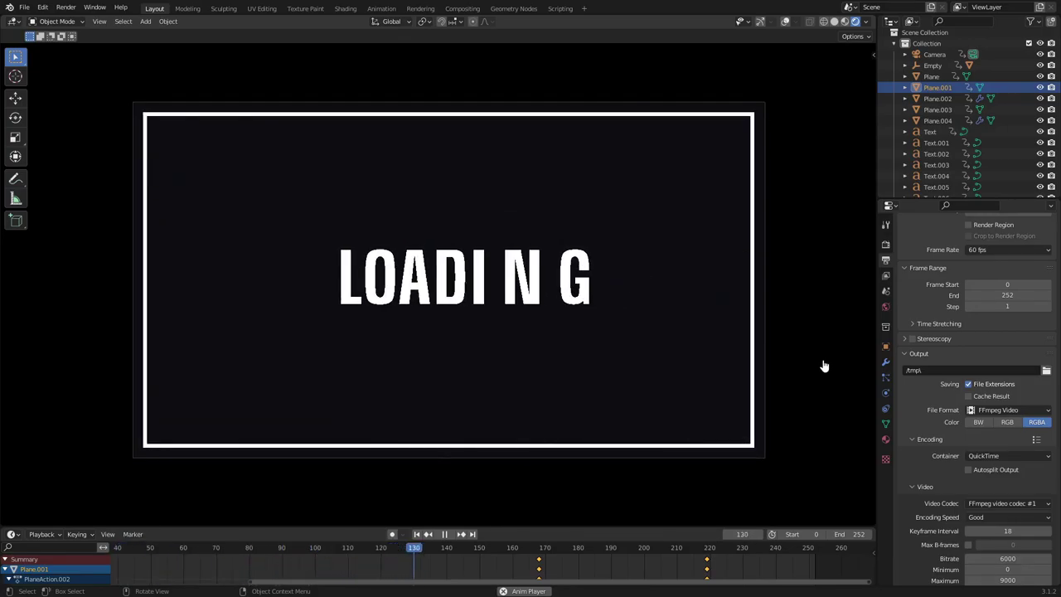
{"action": "left_click", "coordinate": [443, 536]}
- Go to frame 28, leave the camera view, select the logo plane and turn the viewport overlays on
{"action": "left_click_drag", "start_coordinate": [442, 582], "coordinate": [145, 587]}
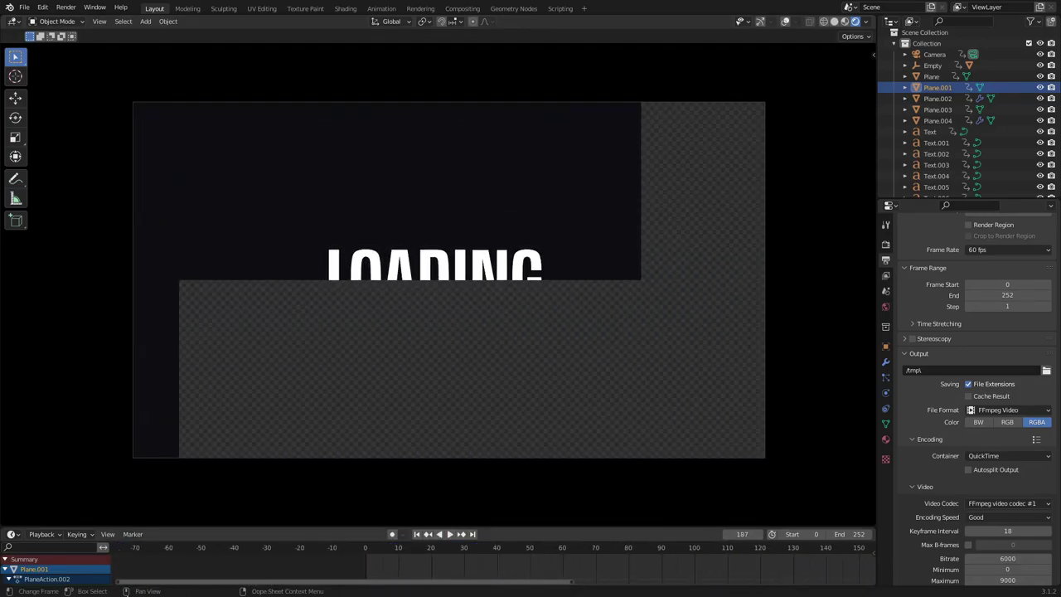
{"action": "left_click_drag", "start_coordinate": [382, 558], "coordinate": [376, 557]}
{"action": "middle_click_drag", "start_coordinate": [440, 362], "coordinate": [444, 389]}
{"action": "left_click_drag", "start_coordinate": [396, 556], "coordinate": [402, 557]}
{"action": "key", "text": "space"}
{"action": "left_click", "coordinate": [446, 287]}
{"action": "left_click", "coordinate": [785, 20]}
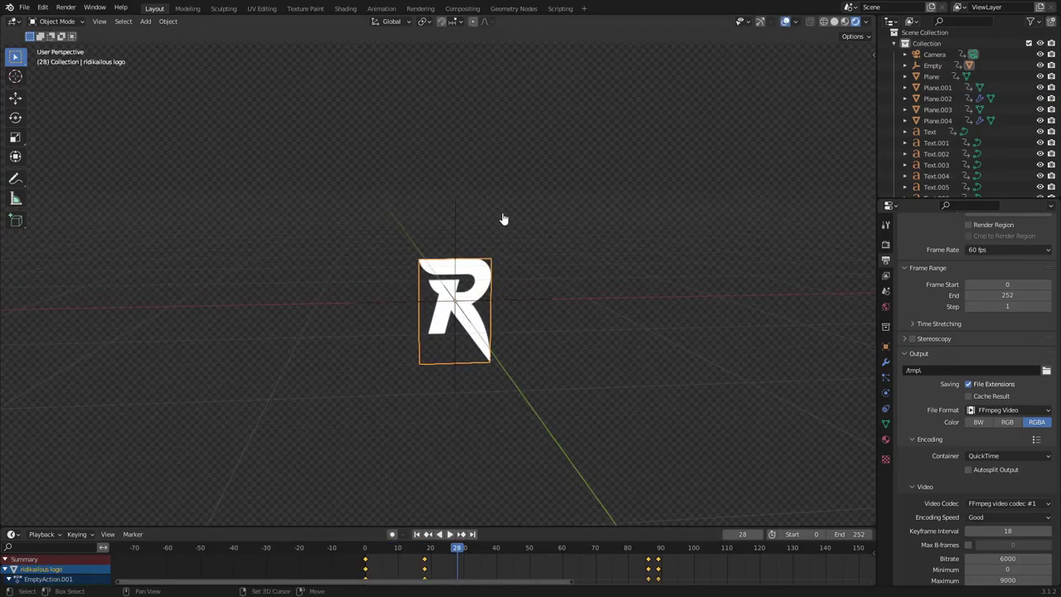
- Look through the object types that can be added to the scene, down to the Image entry
{"action": "key", "text": "shift+a"}
{"action": "mouse_move", "coordinate": [504, 218]}
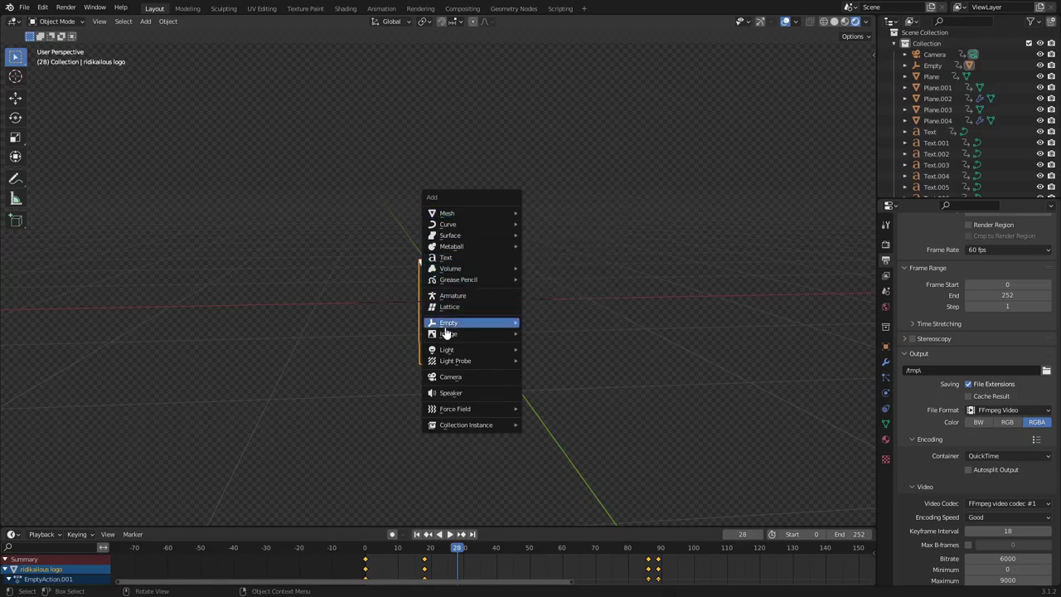
{"action": "mouse_move", "coordinate": [470, 340]}
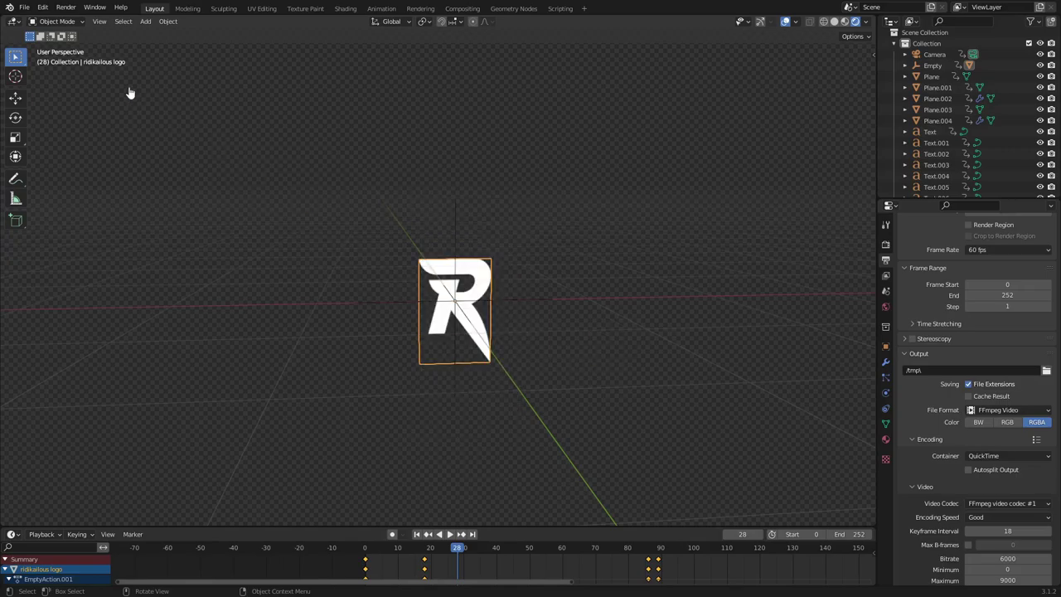
- Search the add-ons in the preferences for "images" and check whether Import Images as Planes is enabled
{"action": "left_click", "coordinate": [24, 8]}
{"action": "mouse_move", "coordinate": [42, 8]}
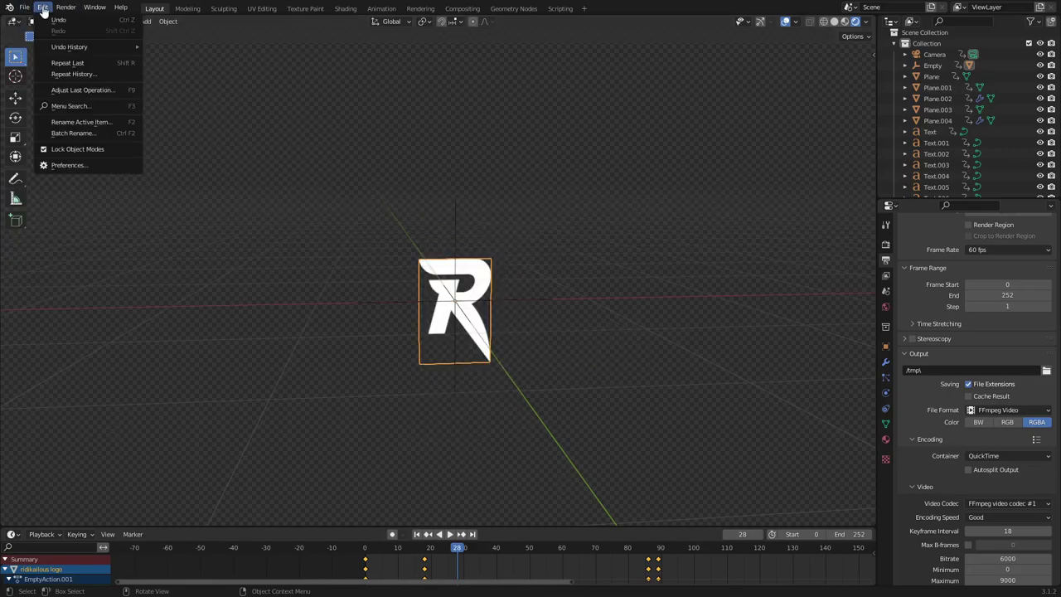
{"action": "left_click", "coordinate": [73, 168]}
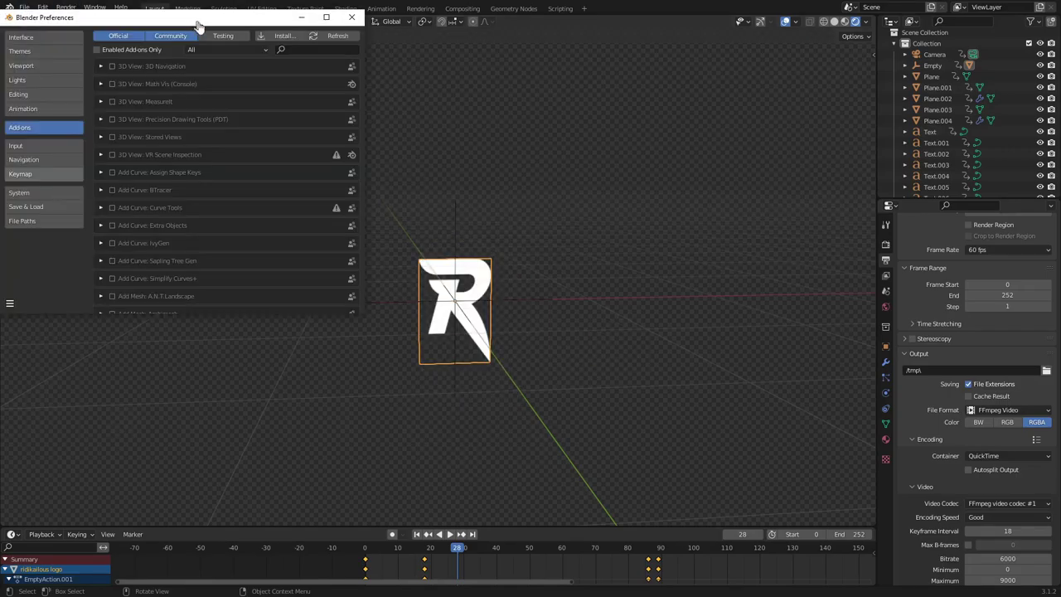
{"action": "left_click_drag", "start_coordinate": [194, 18], "coordinate": [310, 84]}
{"action": "left_click", "coordinate": [431, 118]}
{"action": "type", "text": "images"}
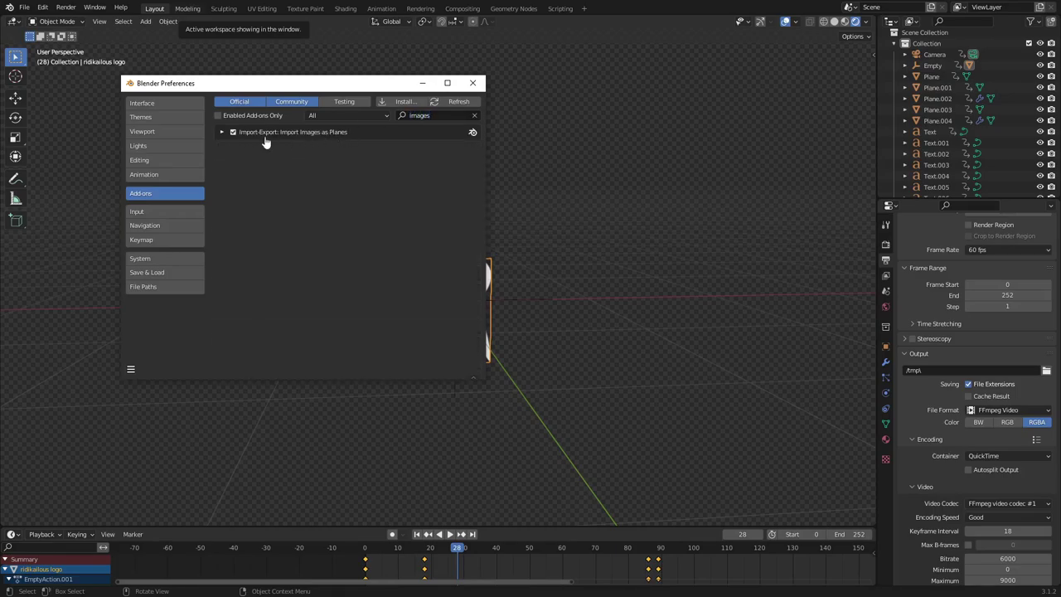
{"action": "left_click", "coordinate": [472, 83]}
- Bring up the options for adding an image, including Images as Planes
{"action": "key", "text": "shift+a"}
{"action": "mouse_move", "coordinate": [428, 371]}
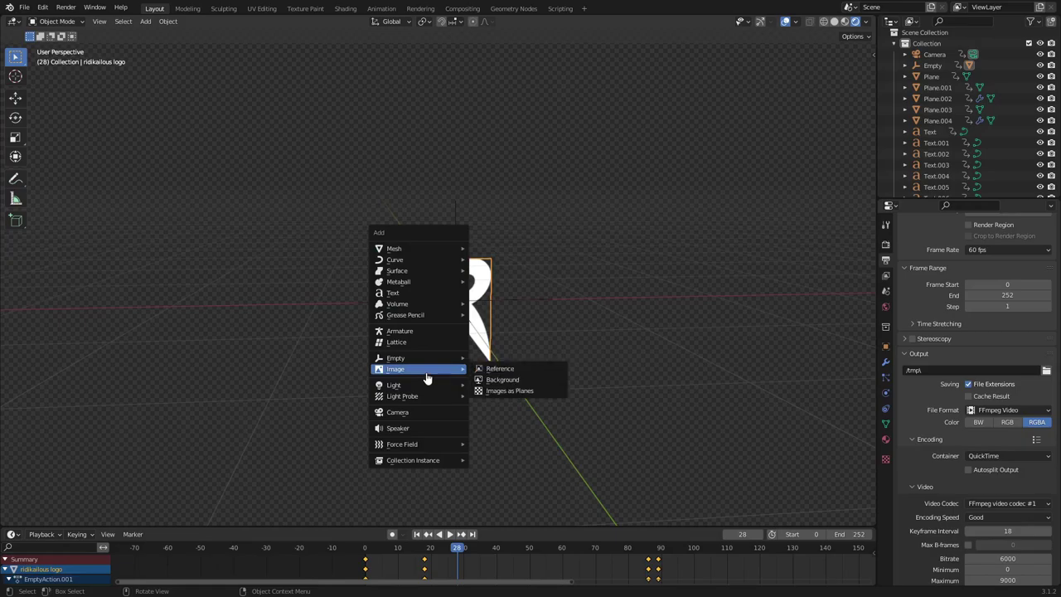